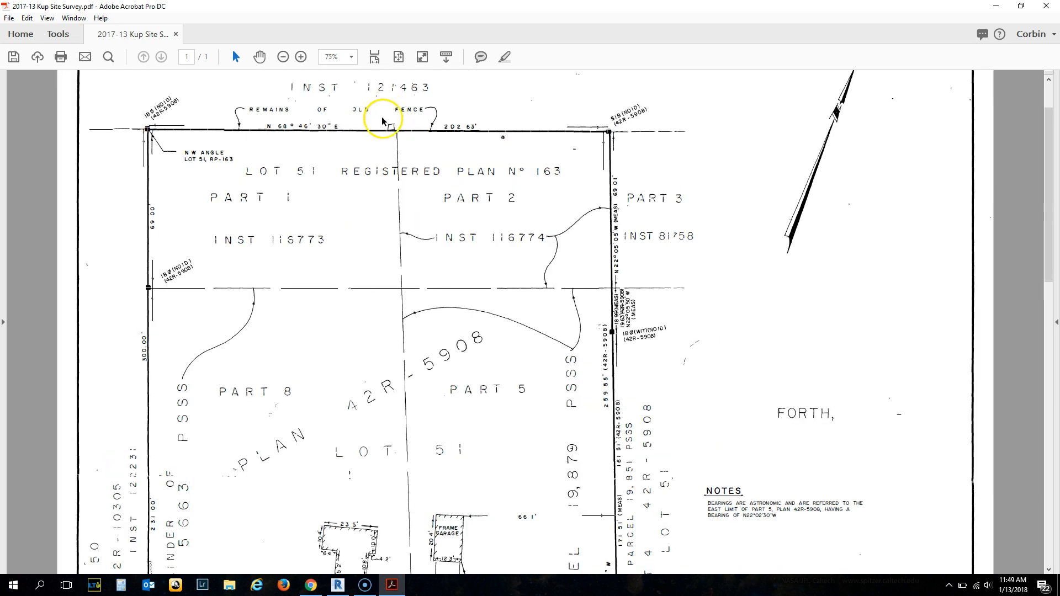
Step: Examine the bearings and distances along the lot boundaries on the site survey, from the north boundary down to Cardwell Road
ctrl+scroll(236, 99, up, 2)
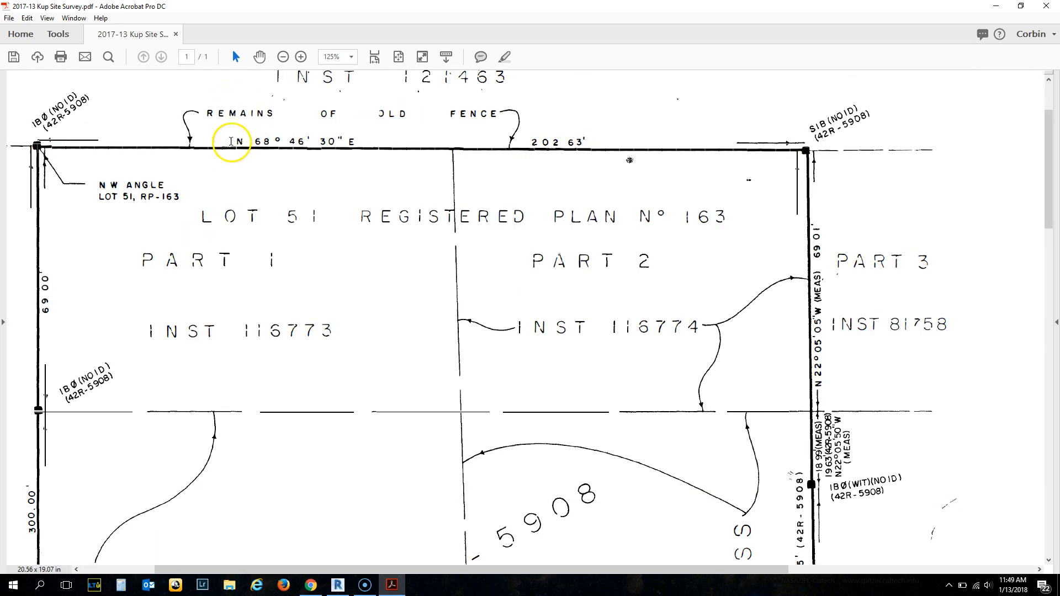
drag(233, 140, 317, 145)
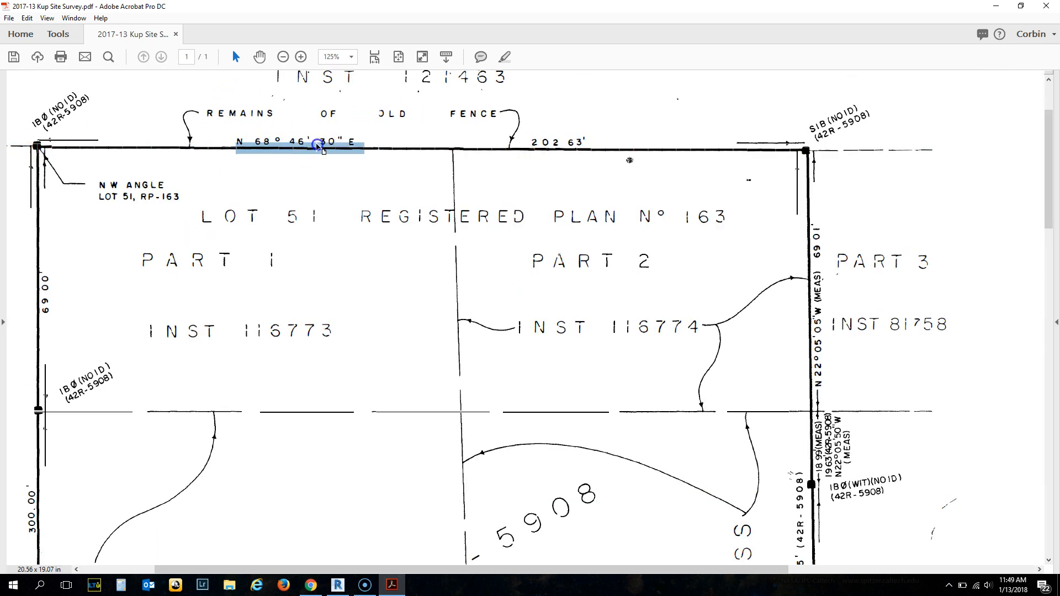
ctrl+scroll(385, 110, down, 2)
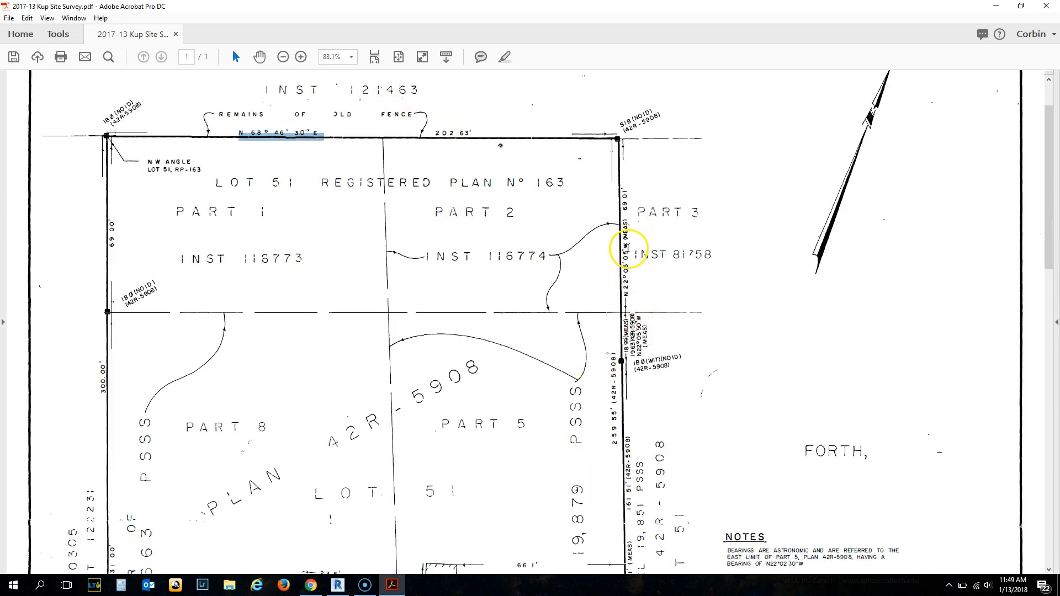
scroll(670, 251, down, 4)
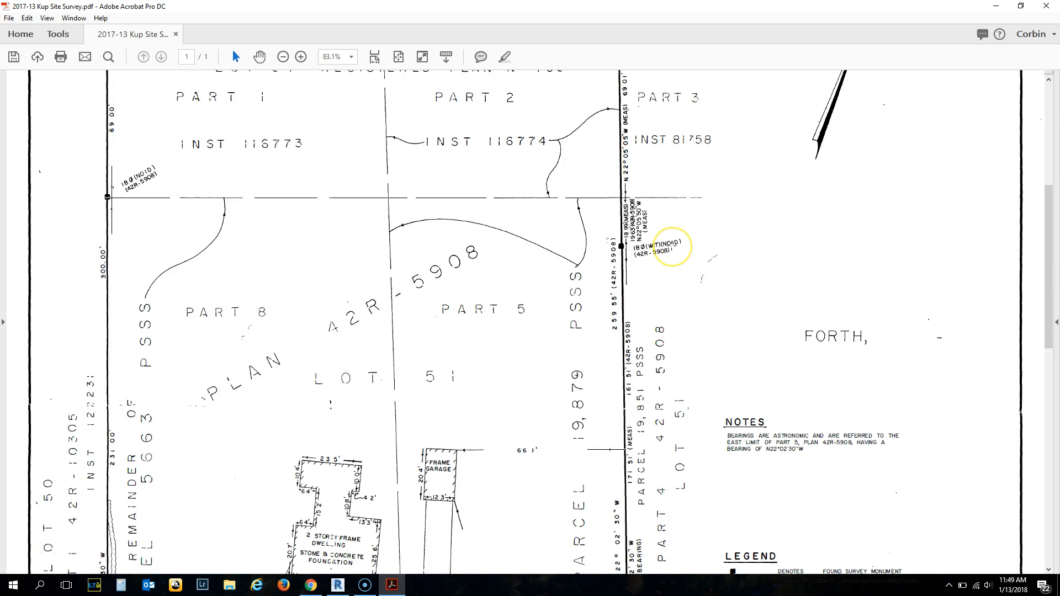
scroll(671, 246, down, 2)
scroll(672, 245, down, 4)
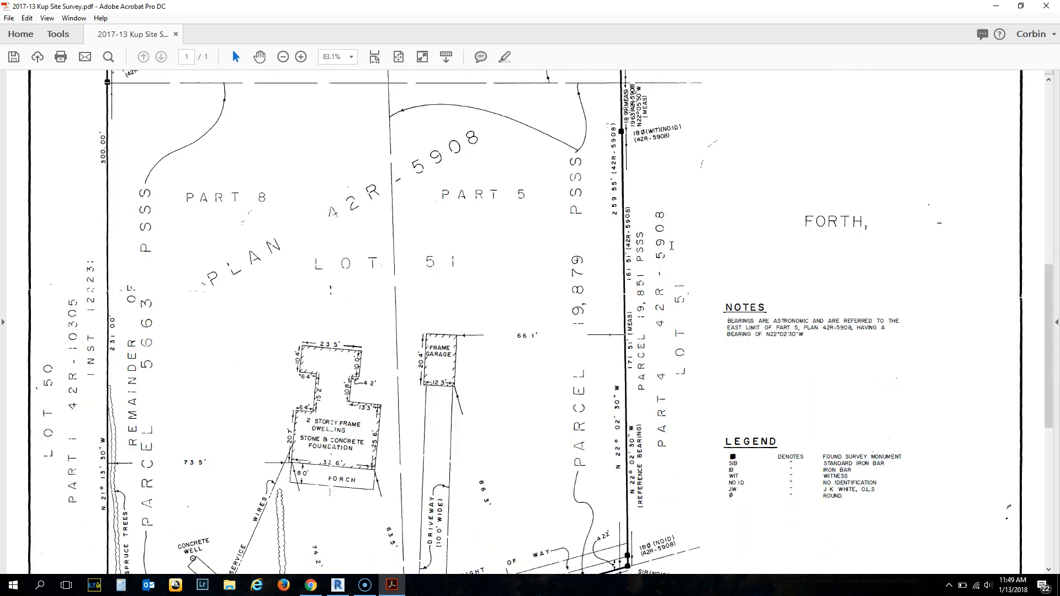
scroll(672, 246, down, 4)
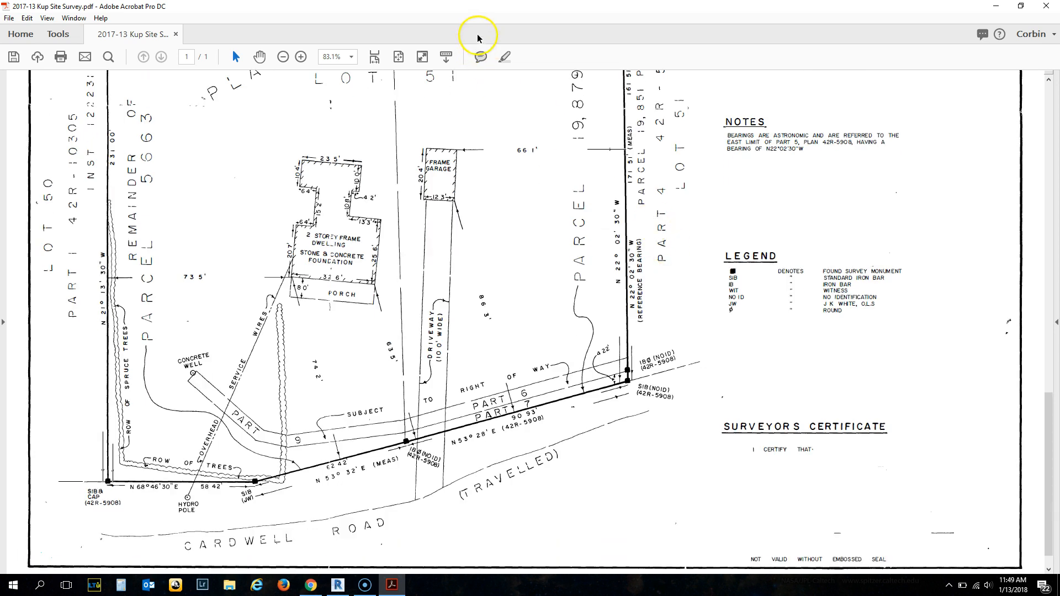
Step: Arrange the survey PDF and Revit side by side, and start a property line created by entering distances and bearings
drag(498, 10, 1059, 55)
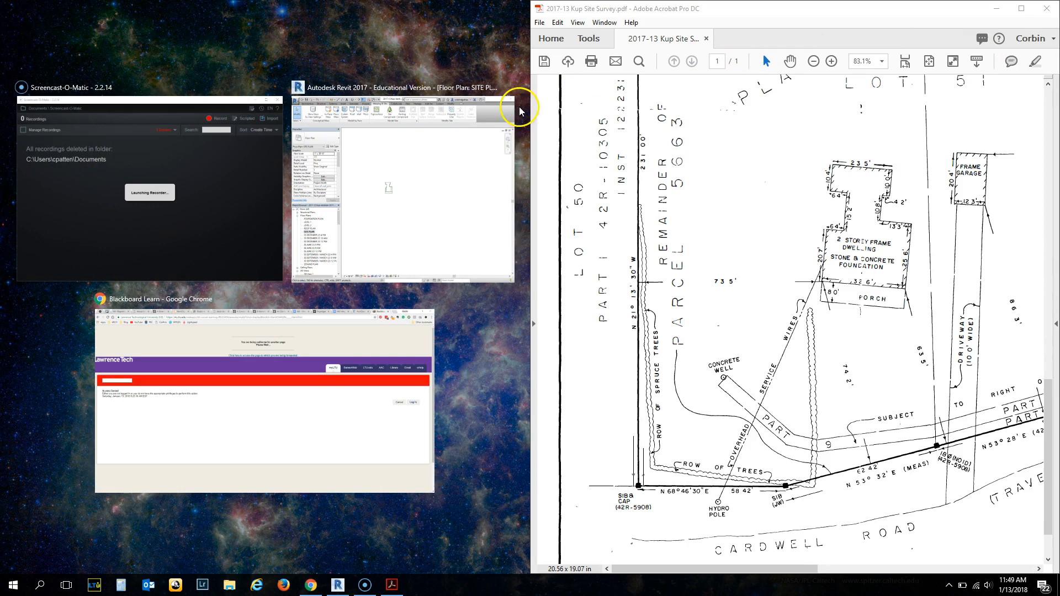
click(434, 163)
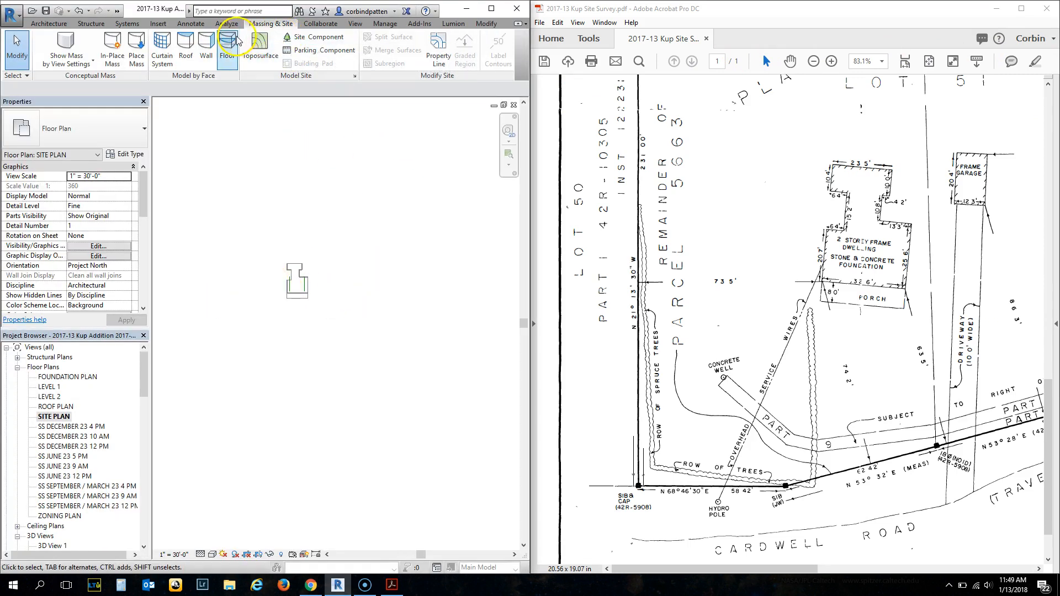
click(438, 45)
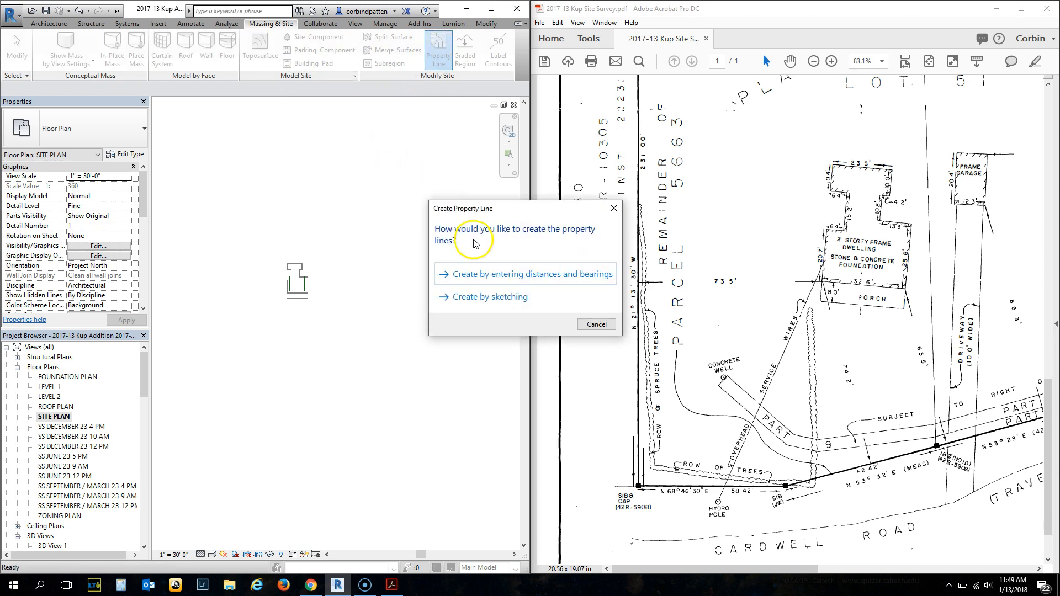
click(507, 278)
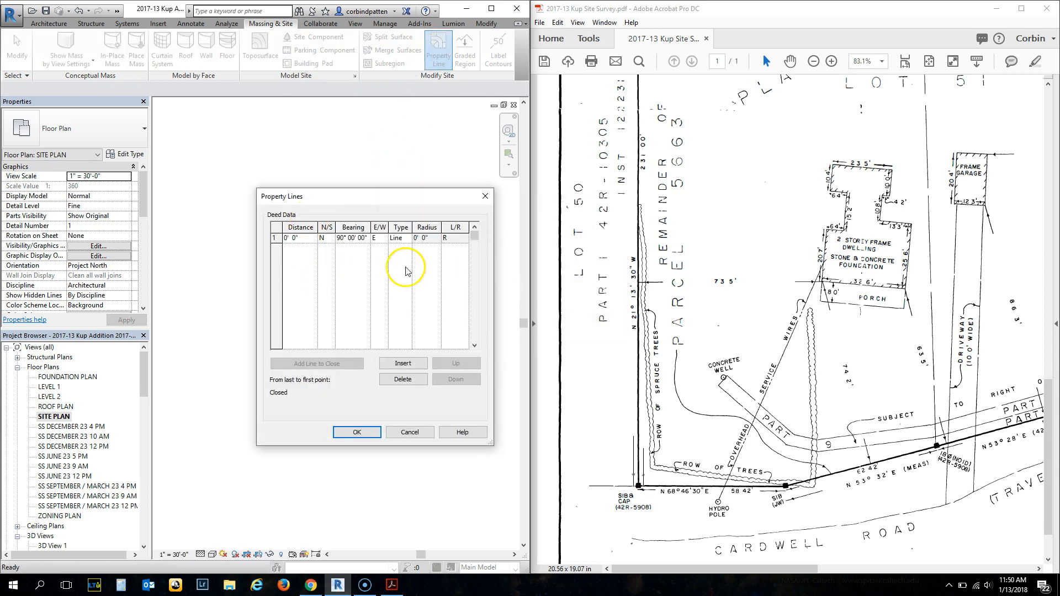
Step: Define the first property line segment as 202.63' at N 68° 46' 30" E and place it above the house
scroll(709, 292, up, 5)
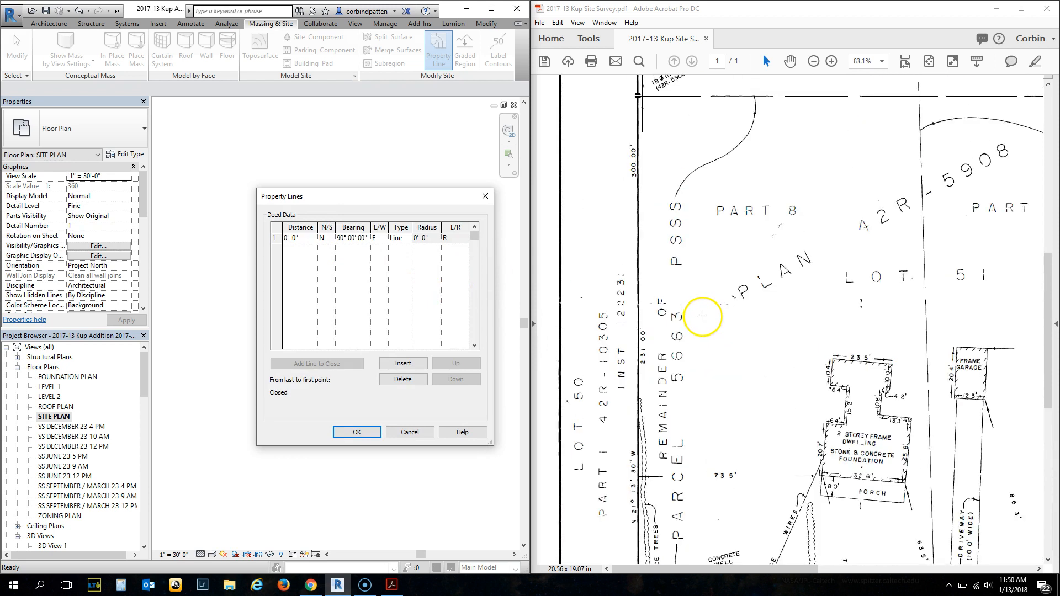
scroll(702, 316, up, 6)
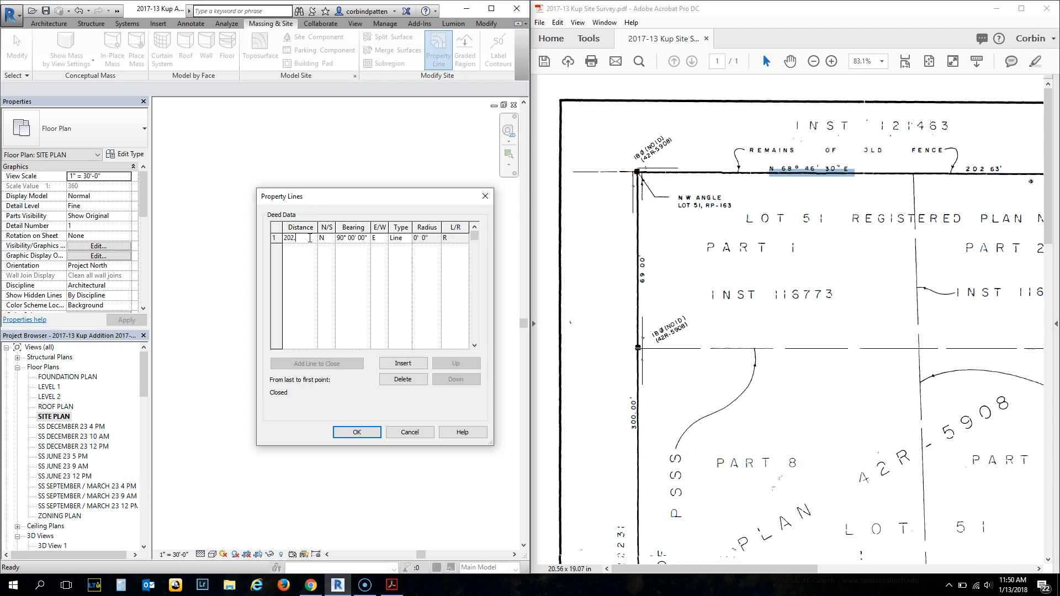
click(356, 238)
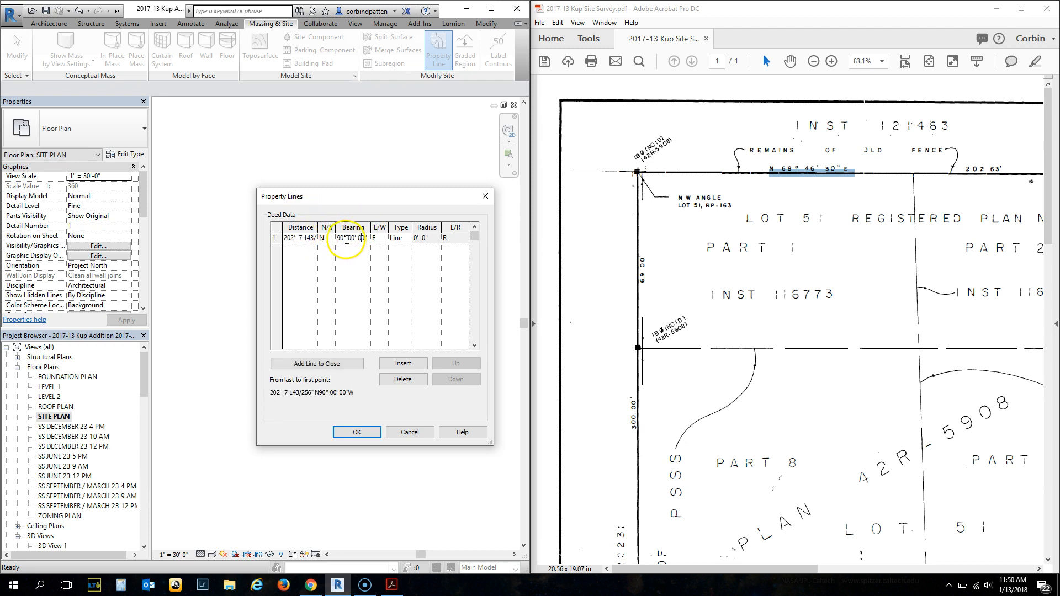
double_click(344, 239)
click(352, 236)
click(359, 238)
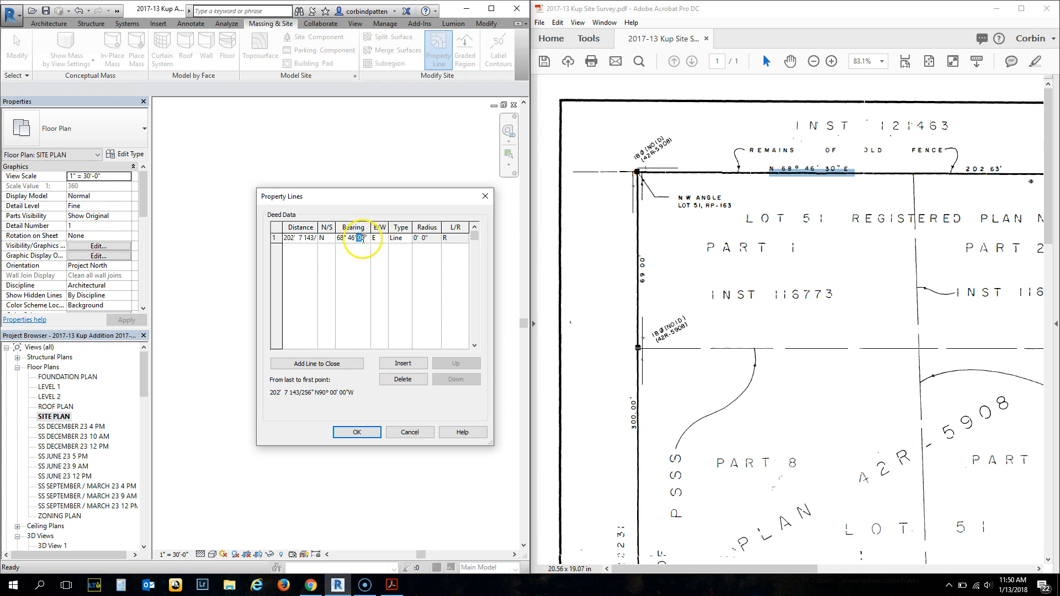
click(356, 431)
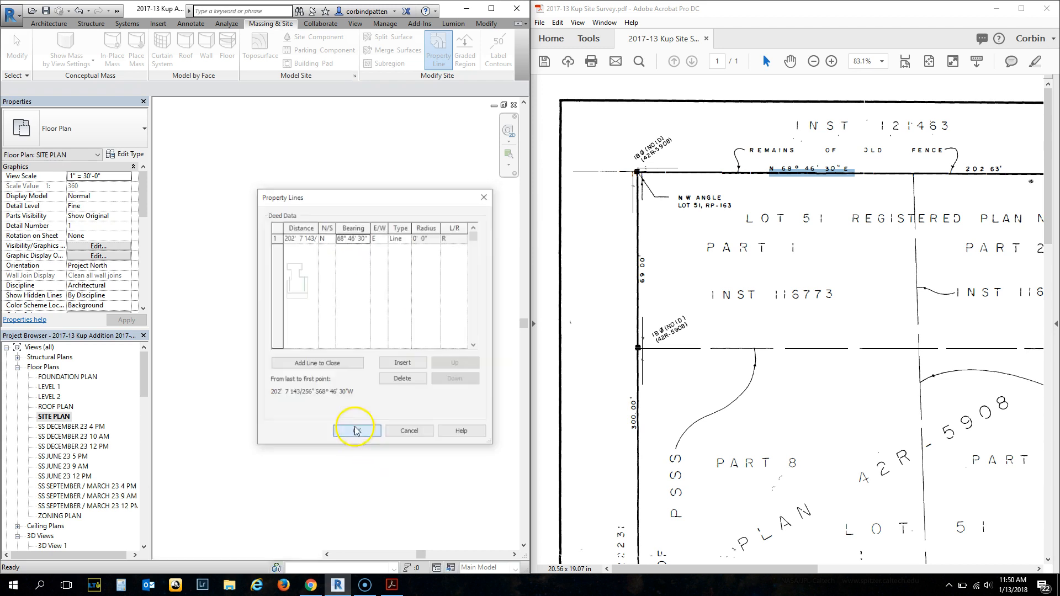
click(221, 217)
scroll(274, 176, up, 2)
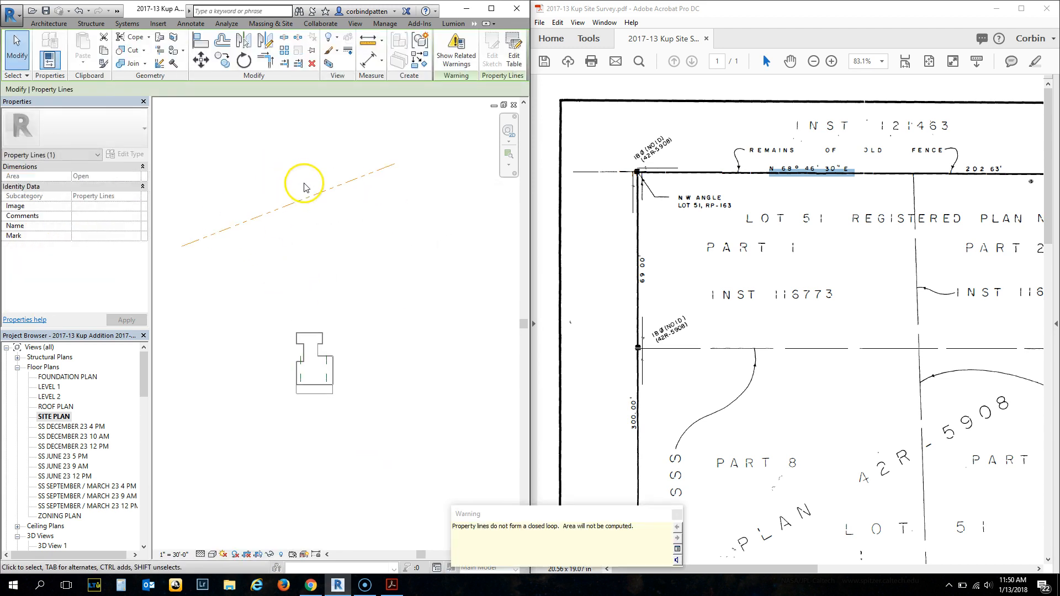
Step: Add a second segment with a distance of 69.01' to the placed property line's deed data
click(345, 214)
click(342, 189)
scroll(334, 182, down, 2)
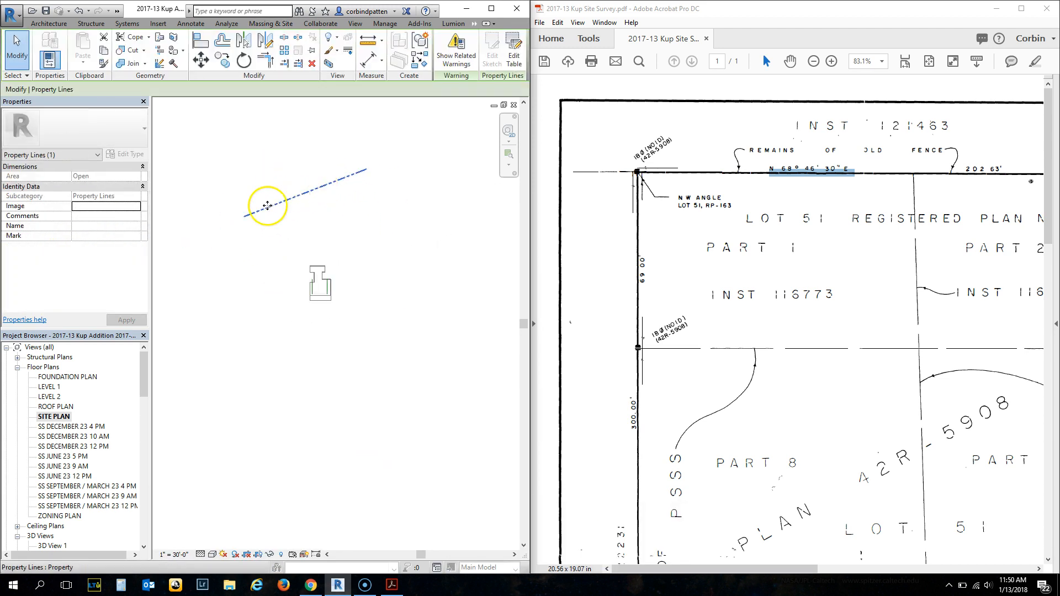
click(514, 55)
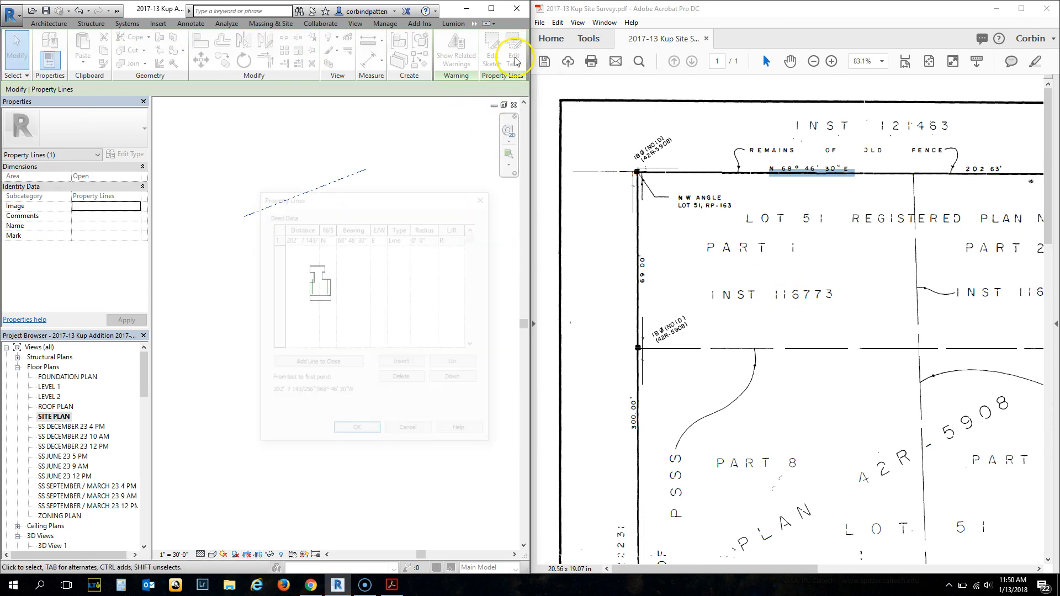
scroll(837, 511, right, 8)
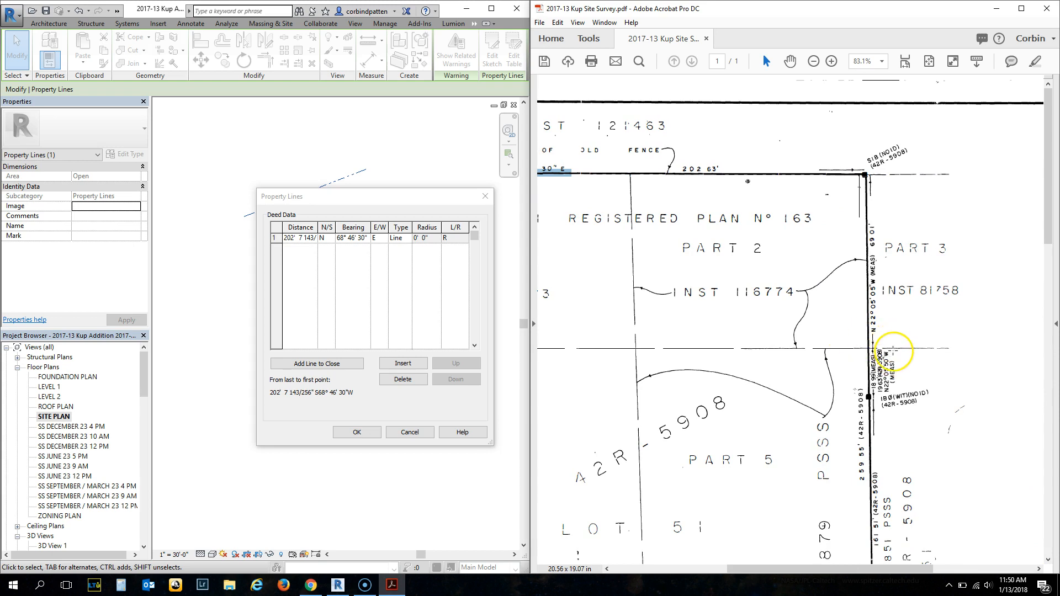
ctrl+scroll(908, 326, up, 3)
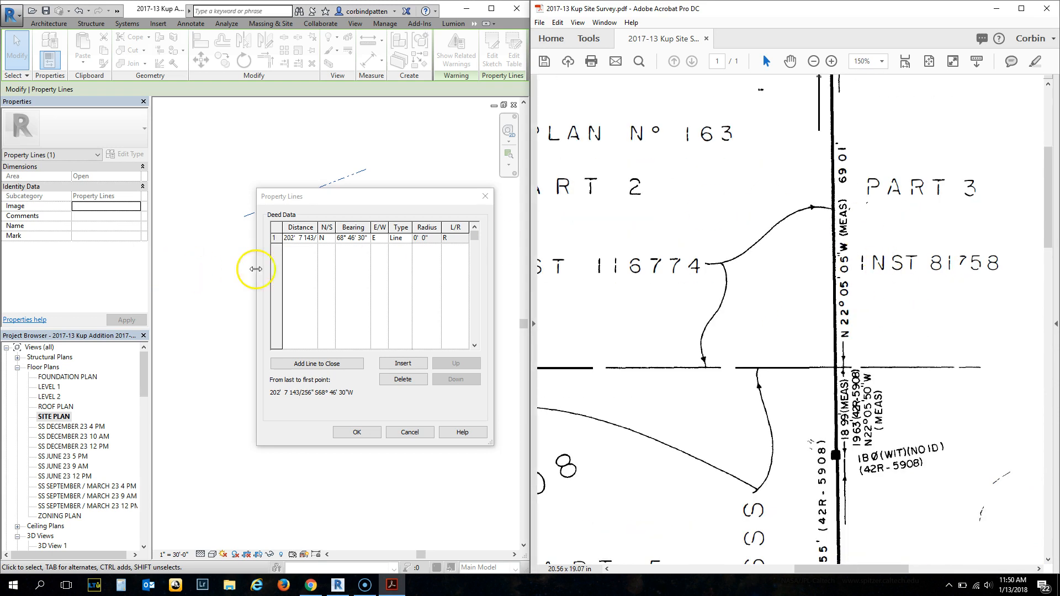
click(403, 363)
click(300, 247)
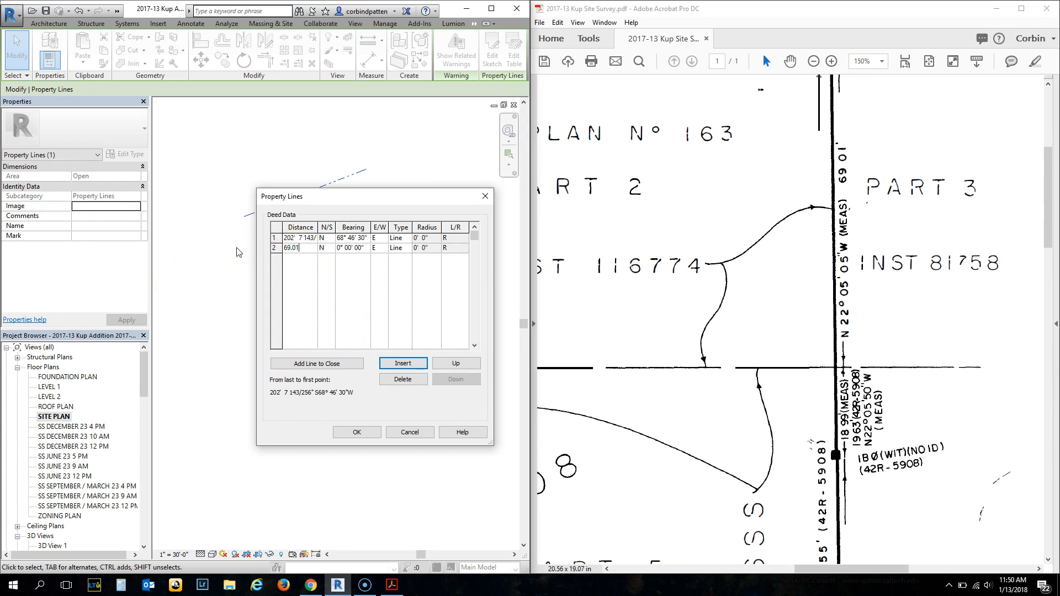
key(Return)
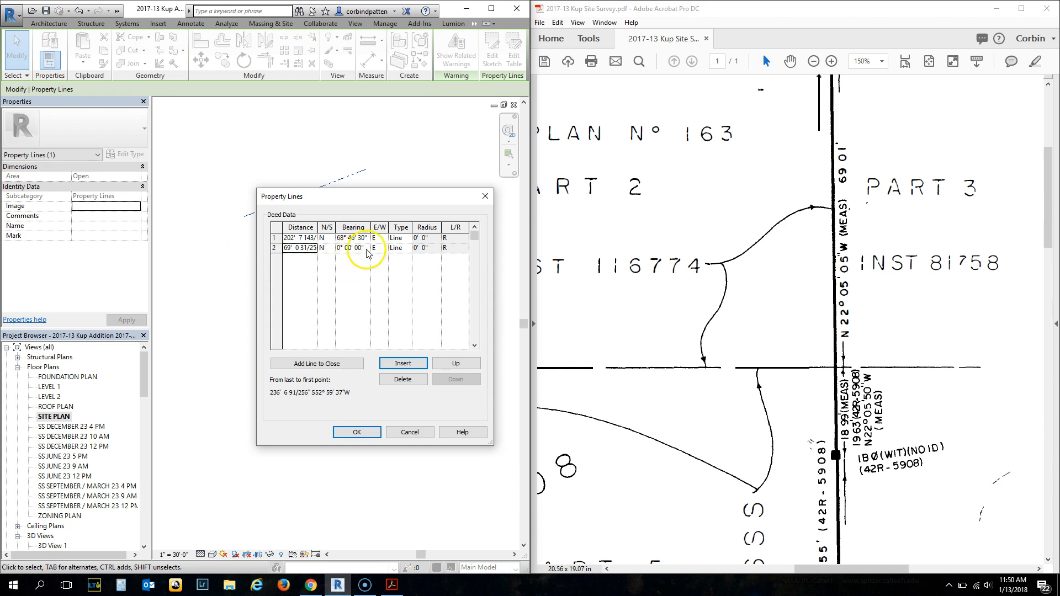
Step: Set the second segment's bearing to 22° 05' 05" and apply the deed data
double_click(339, 248)
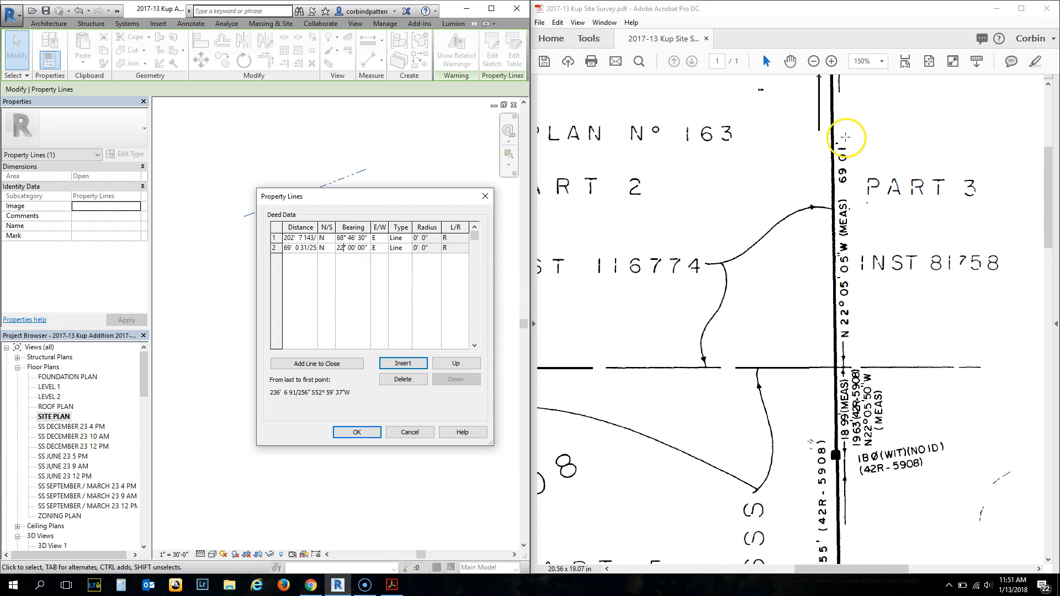
click(280, 247)
click(288, 249)
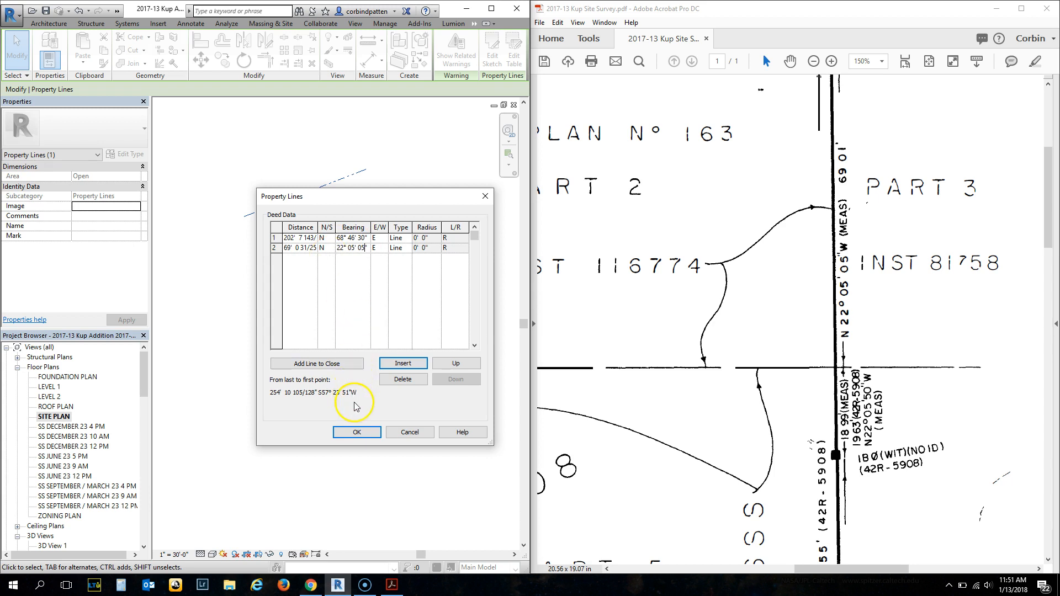
click(351, 432)
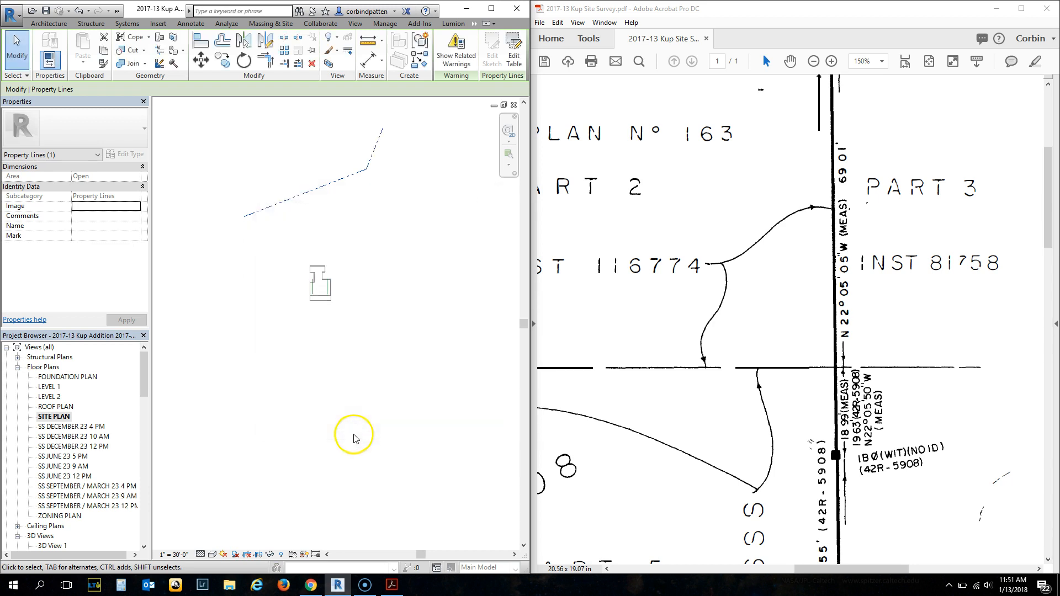
Step: Change the second property line segment's bearing direction to S and W in the deed data
click(514, 55)
click(327, 249)
click(327, 268)
click(376, 248)
click(376, 250)
click(379, 266)
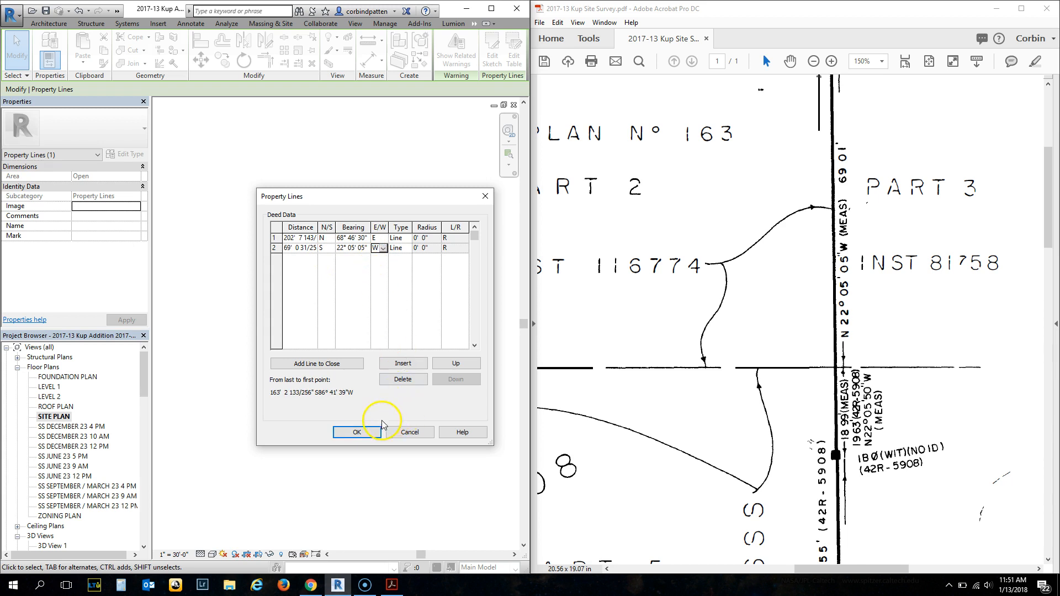
click(356, 431)
click(364, 281)
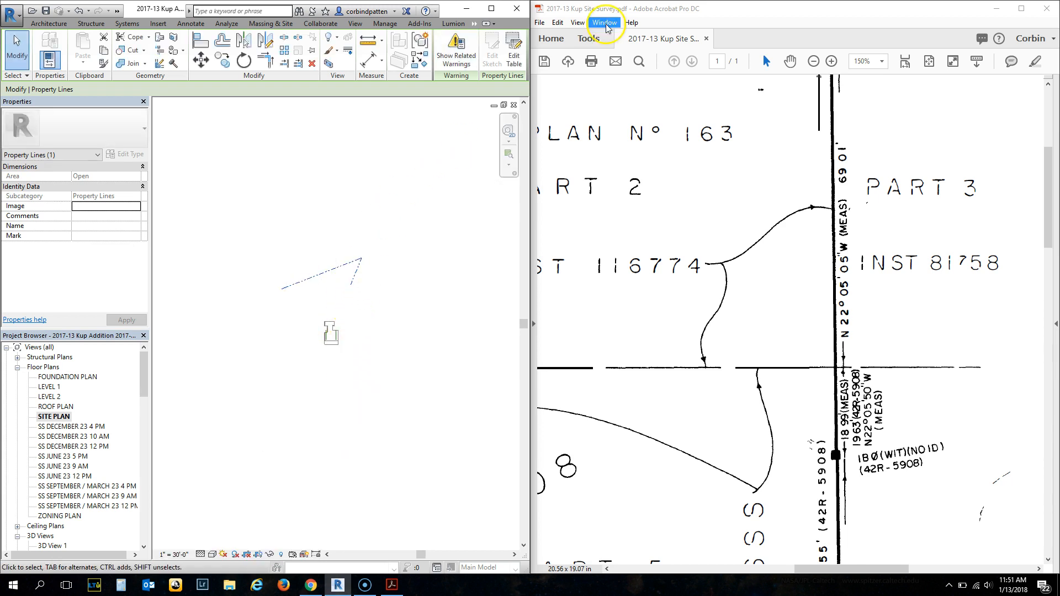
Step: Switch the second segment's east/west direction to E in the deed data
click(513, 53)
click(378, 247)
click(383, 247)
click(377, 257)
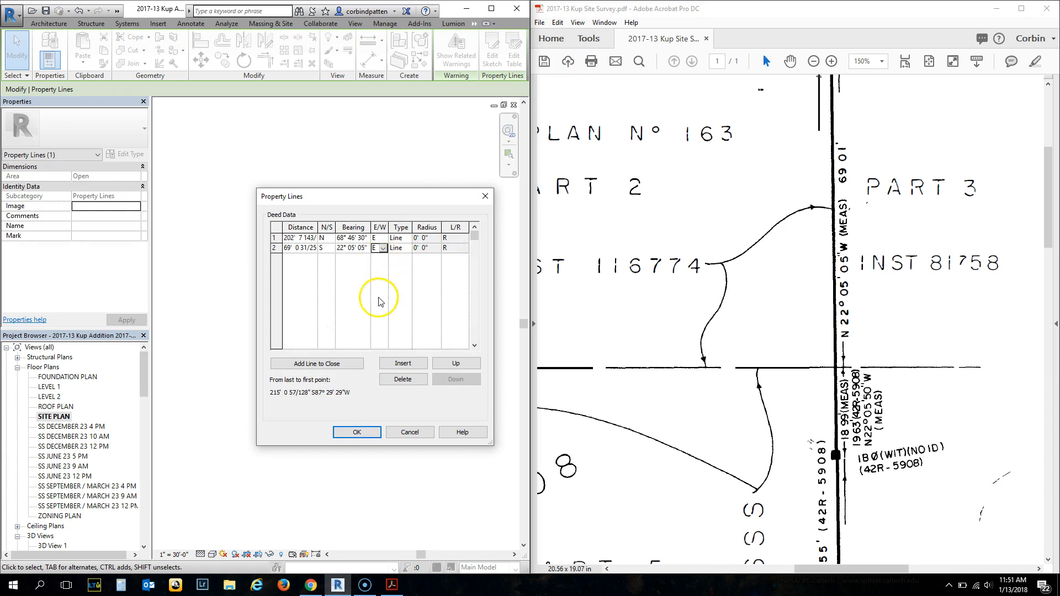
click(357, 431)
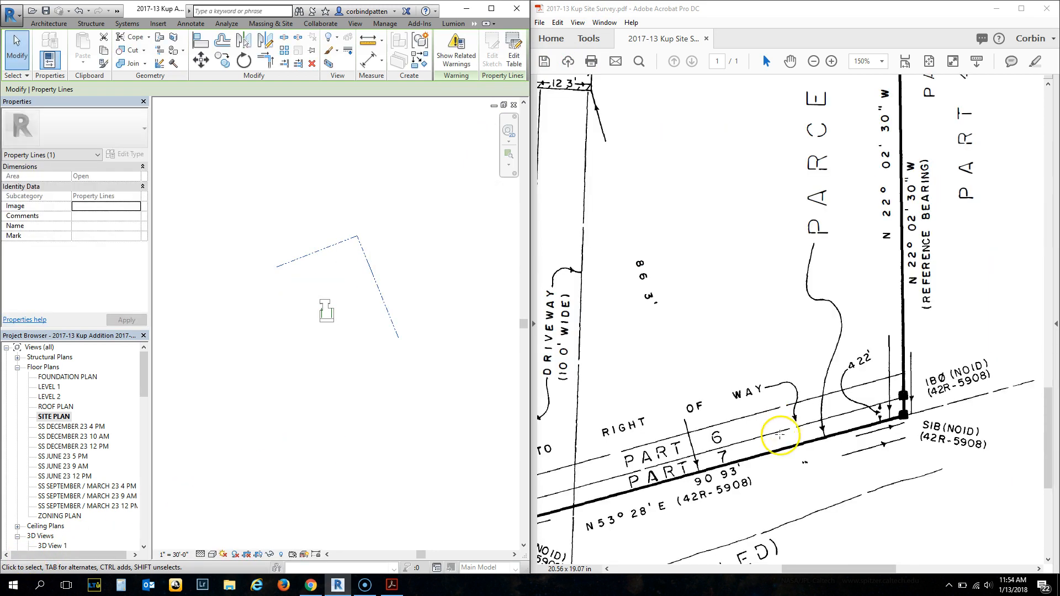
Step: Examine the distances and bearings written along the lot's east boundary on the survey
ctrl+scroll(777, 424, down, 2)
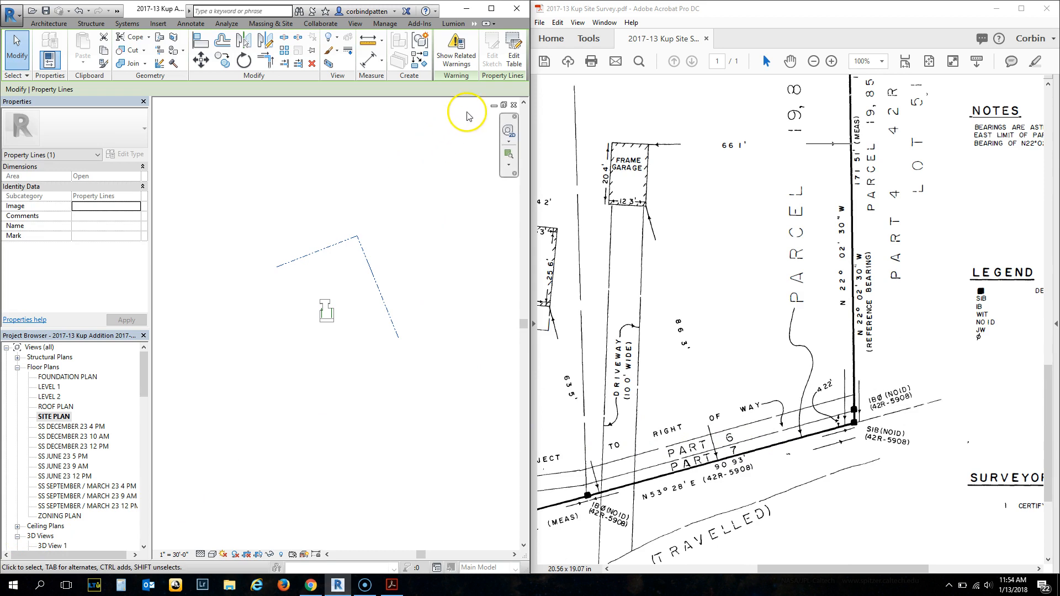
scroll(836, 469, up, 5)
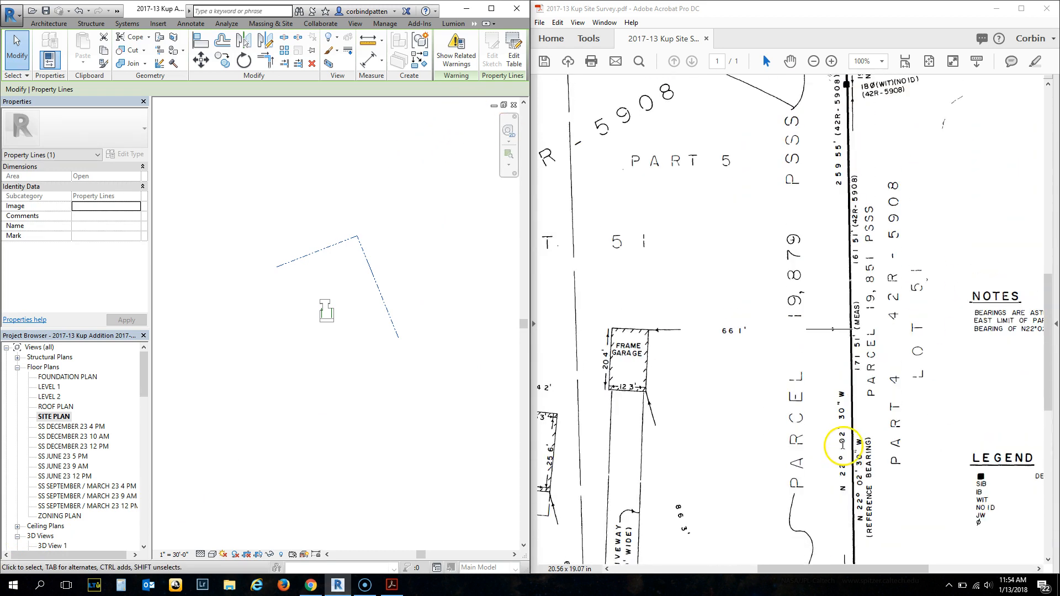
scroll(780, 161, up, 4)
ctrl+scroll(908, 108, up, 5)
ctrl+scroll(703, 341, down, 4)
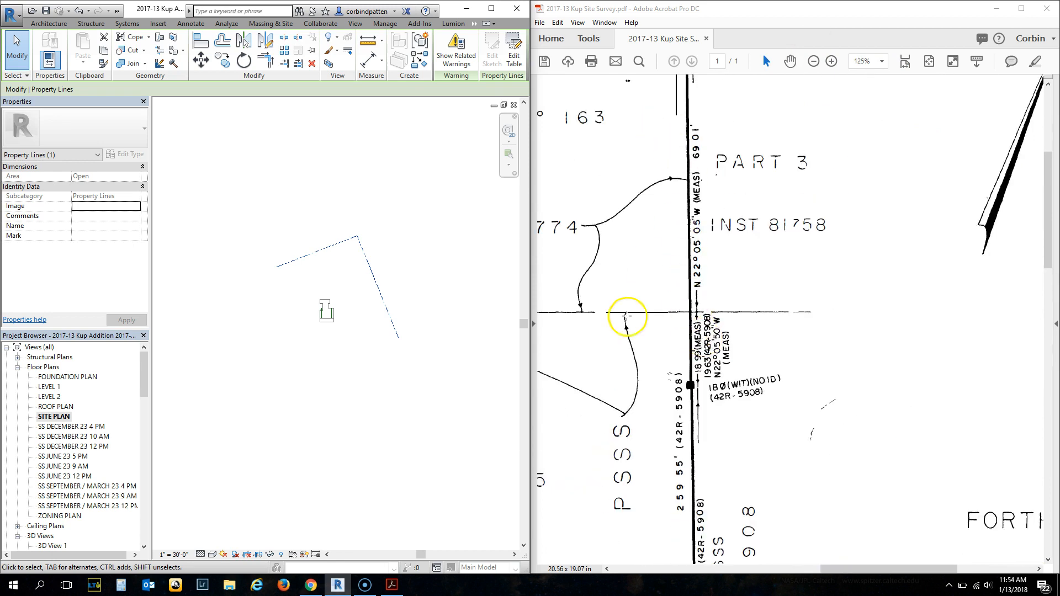
ctrl+scroll(687, 309, up, 3)
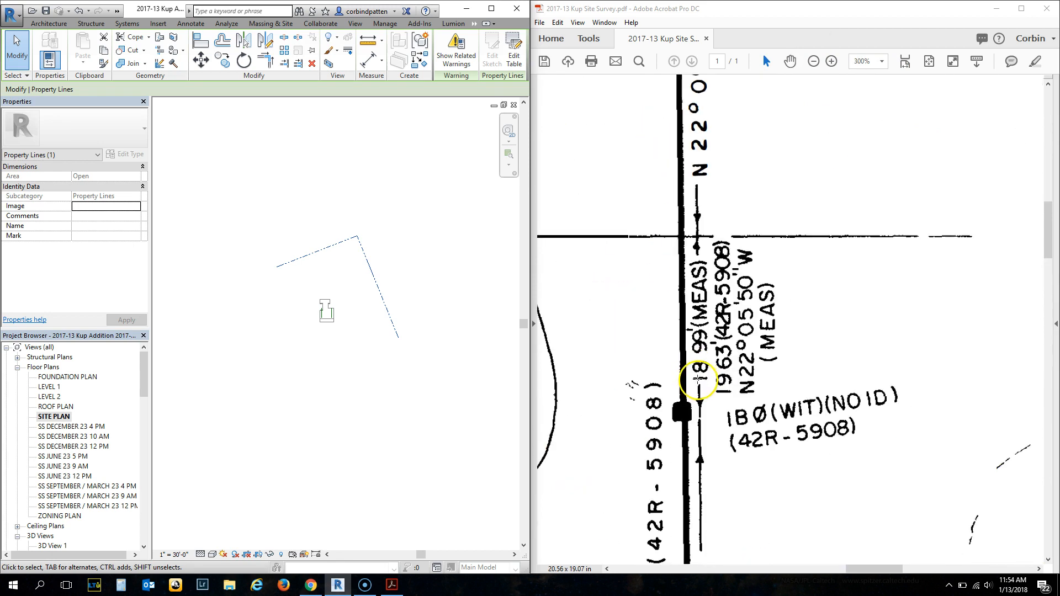
ctrl+scroll(697, 333, down, 5)
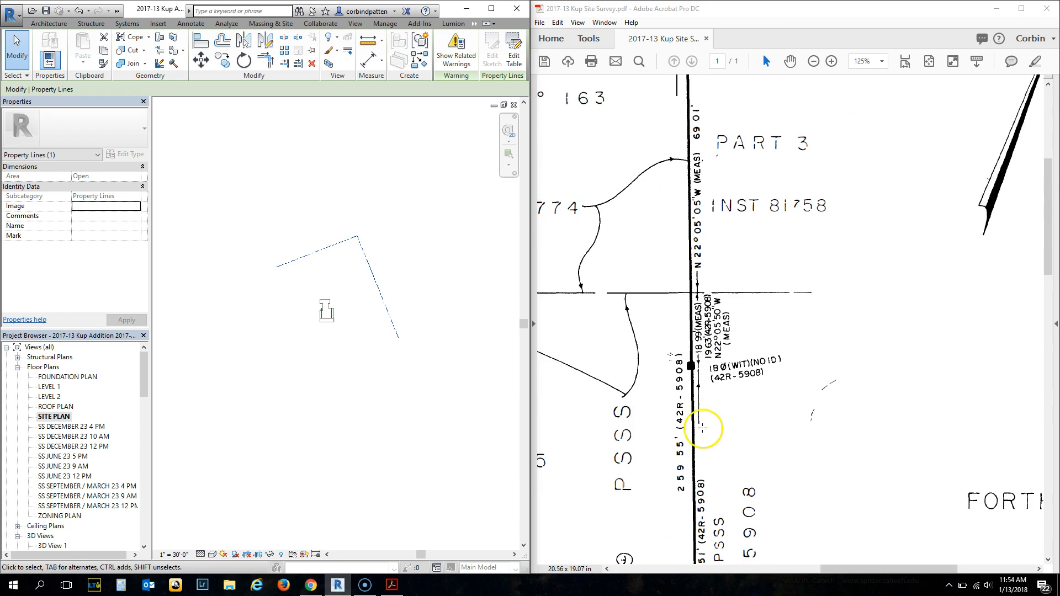
ctrl+scroll(702, 525, up, 5)
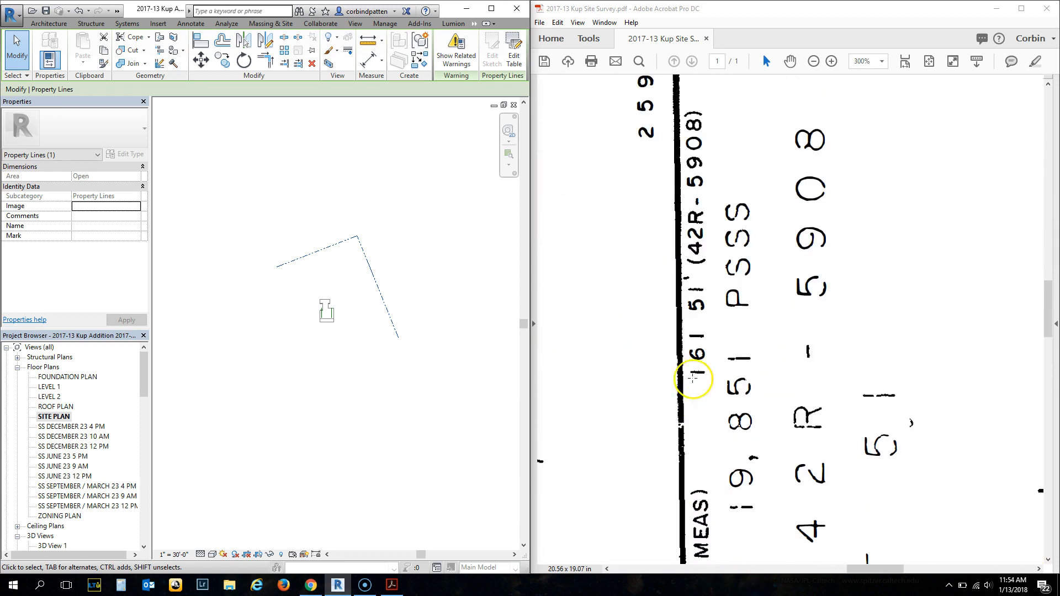
Step: Add a fifth segment to the property lines' deed data with the survey's south boundary distance of 90.93 feet
ctrl+scroll(701, 332, down, 2)
ctrl+scroll(698, 532, up, 1)
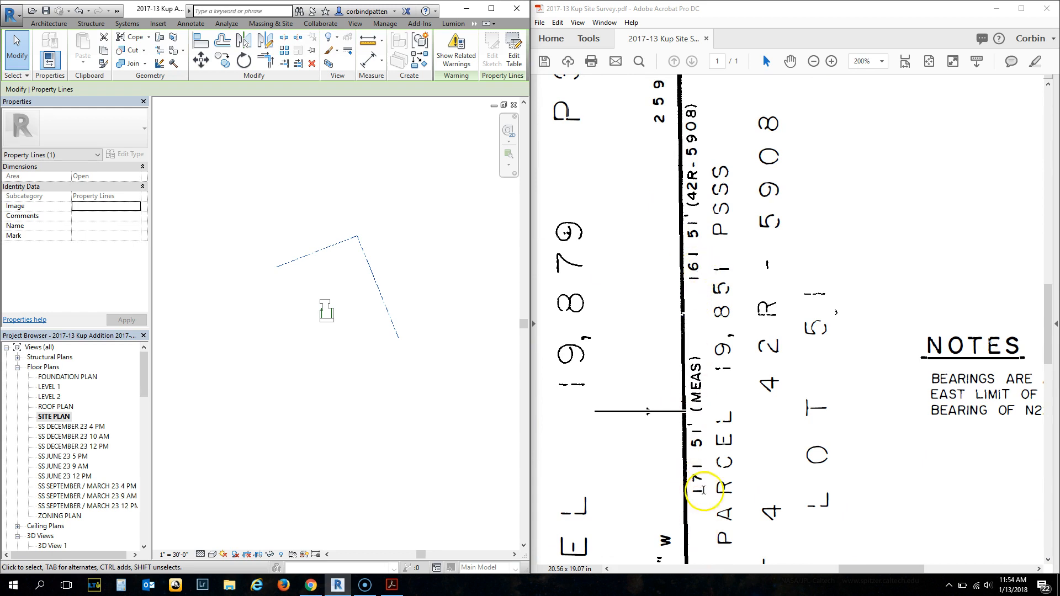
ctrl+scroll(795, 342, down, 4)
scroll(750, 551, down, 5)
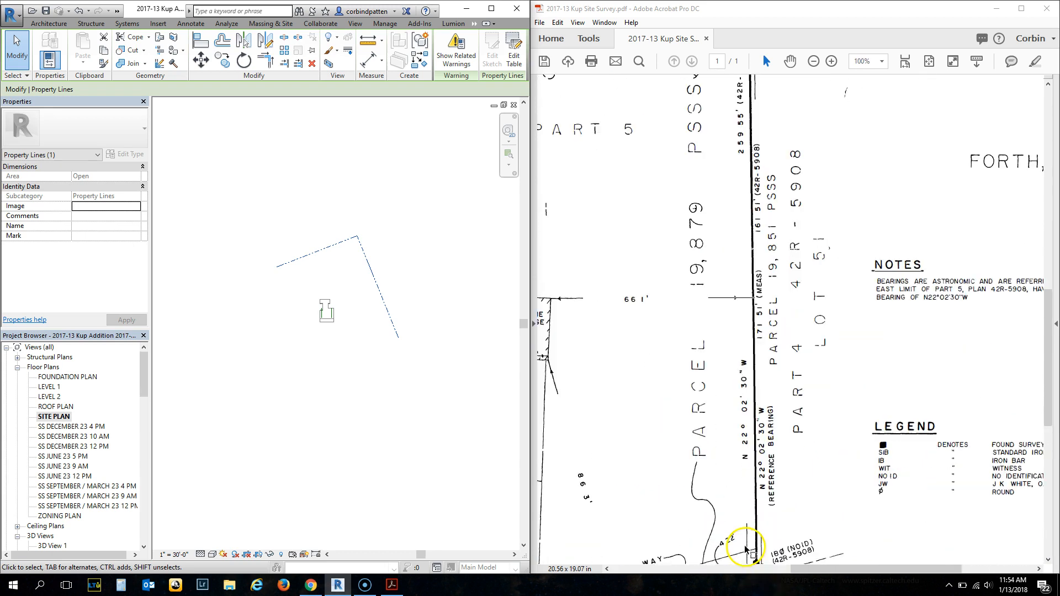
ctrl+scroll(767, 303, down, 2)
ctrl+scroll(787, 463, up, 2)
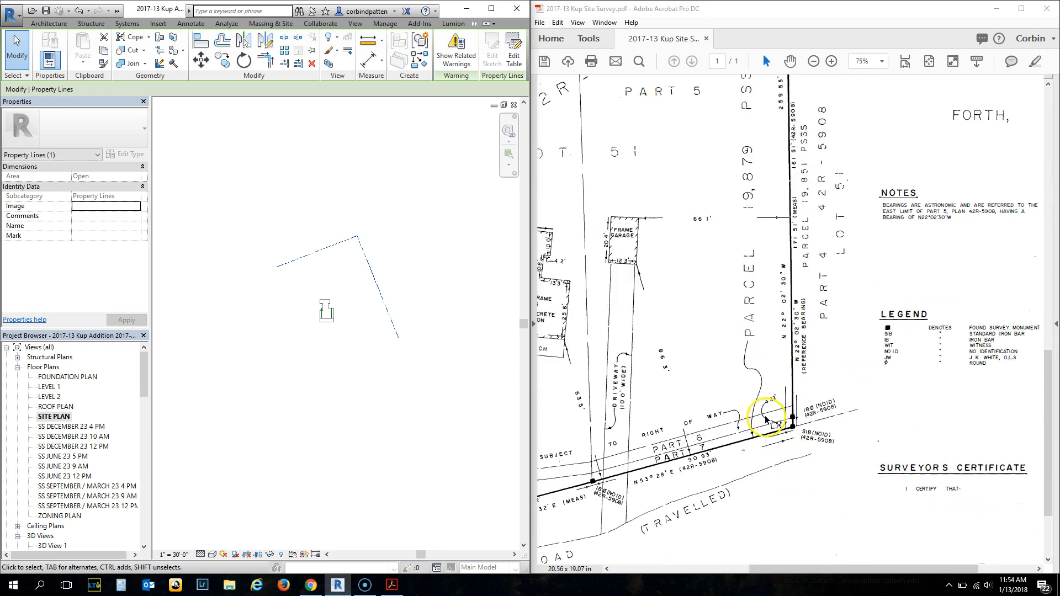
ctrl+scroll(663, 478, up, 2)
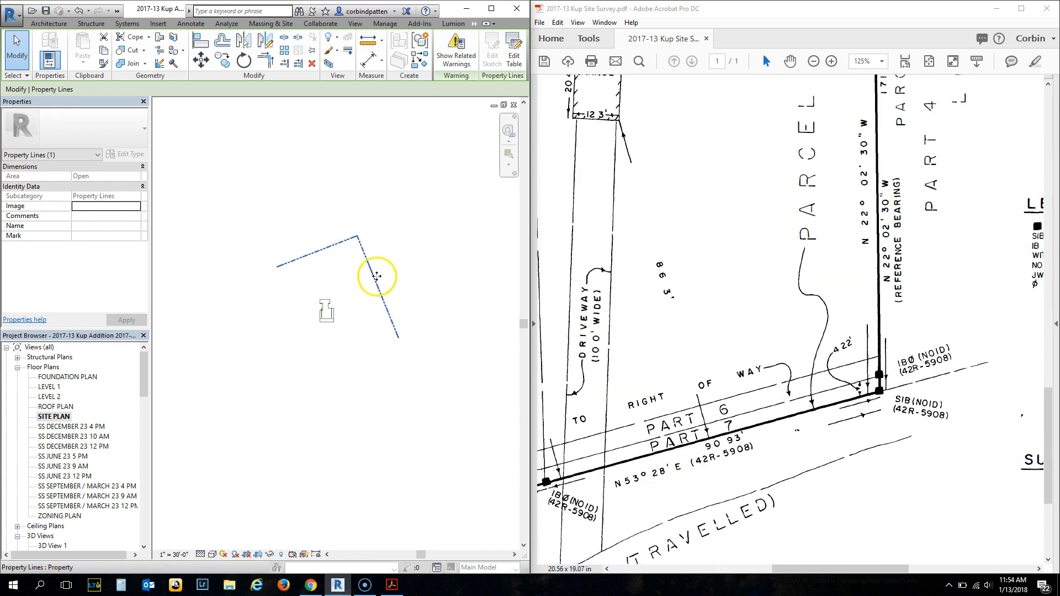
click(523, 53)
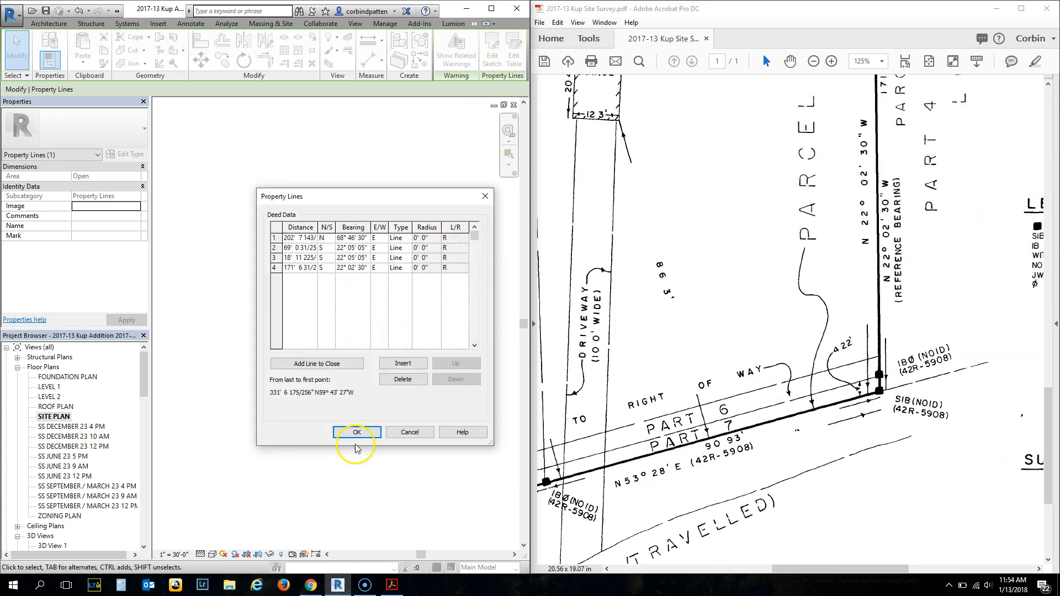
click(389, 366)
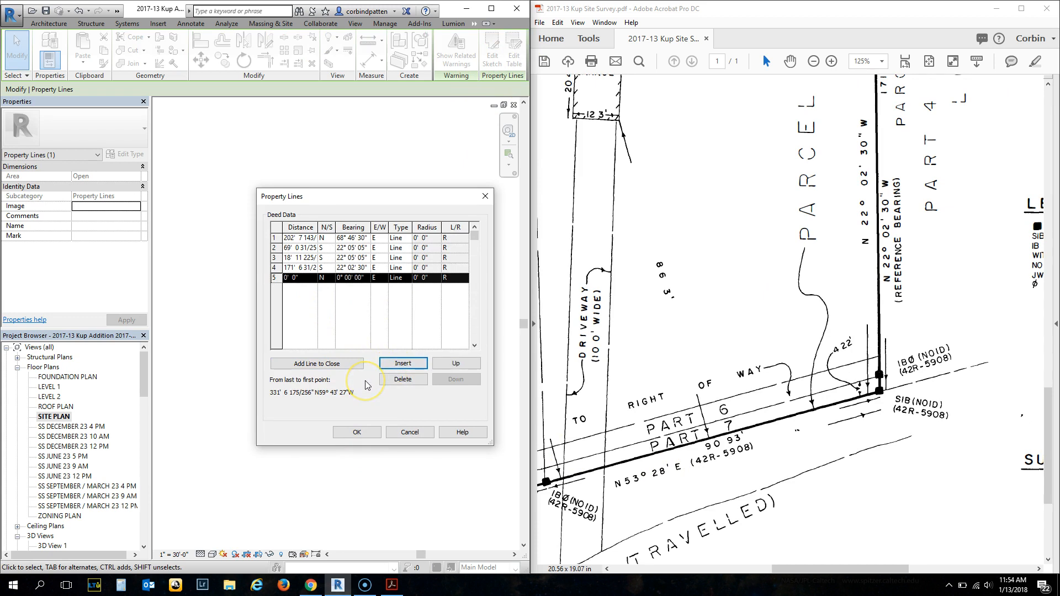
click(298, 278)
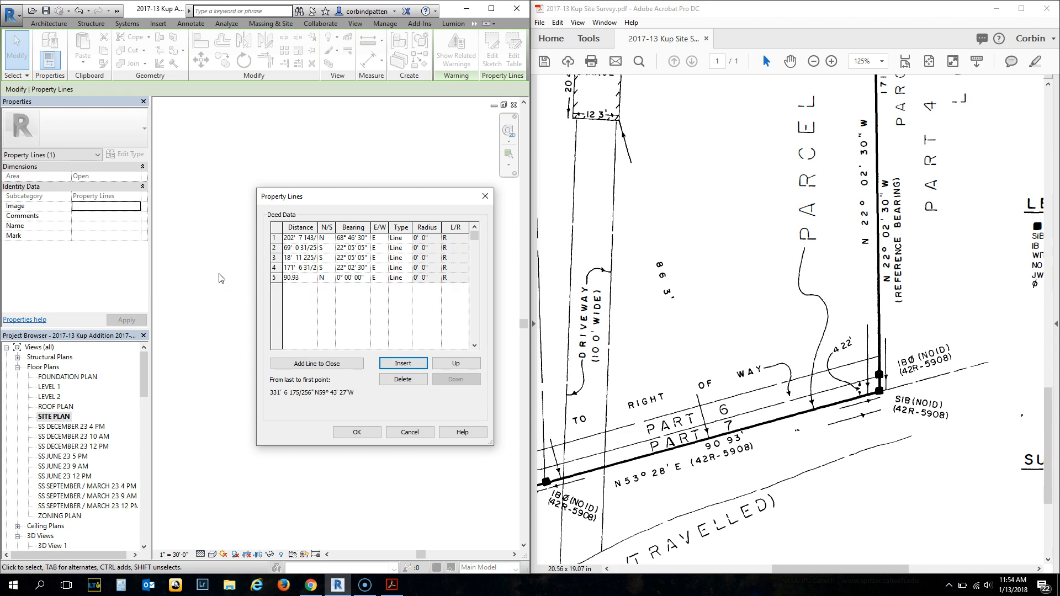
Step: Set the fifth segment's bearing to S 53° 28' 00" W and apply the deed data
click(340, 278)
double_click(341, 277)
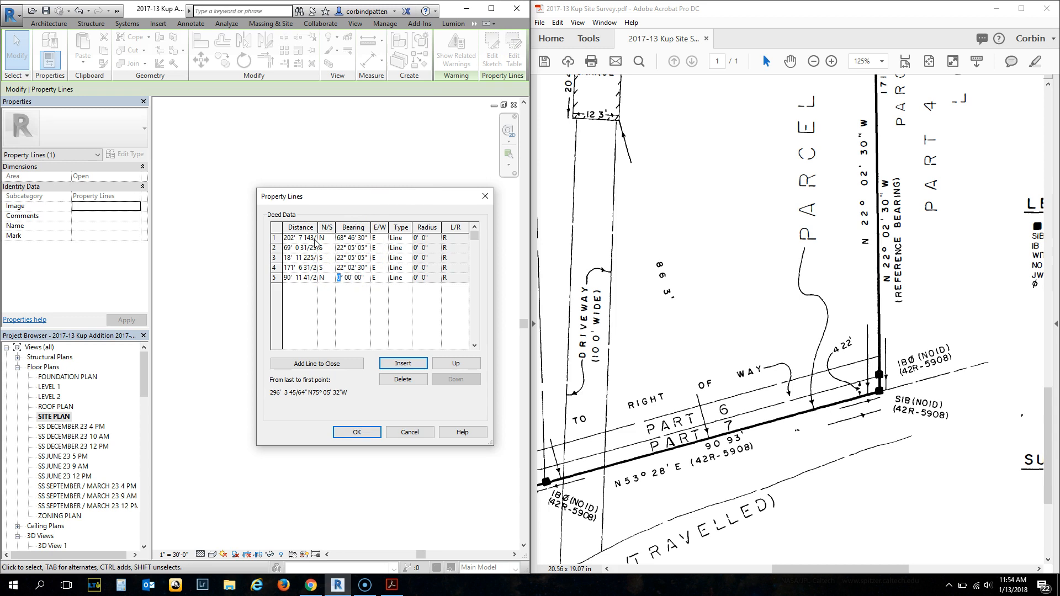
click(343, 277)
key(BackSpace)
click(330, 278)
click(331, 279)
click(326, 296)
click(383, 276)
click(383, 279)
click(374, 296)
click(357, 432)
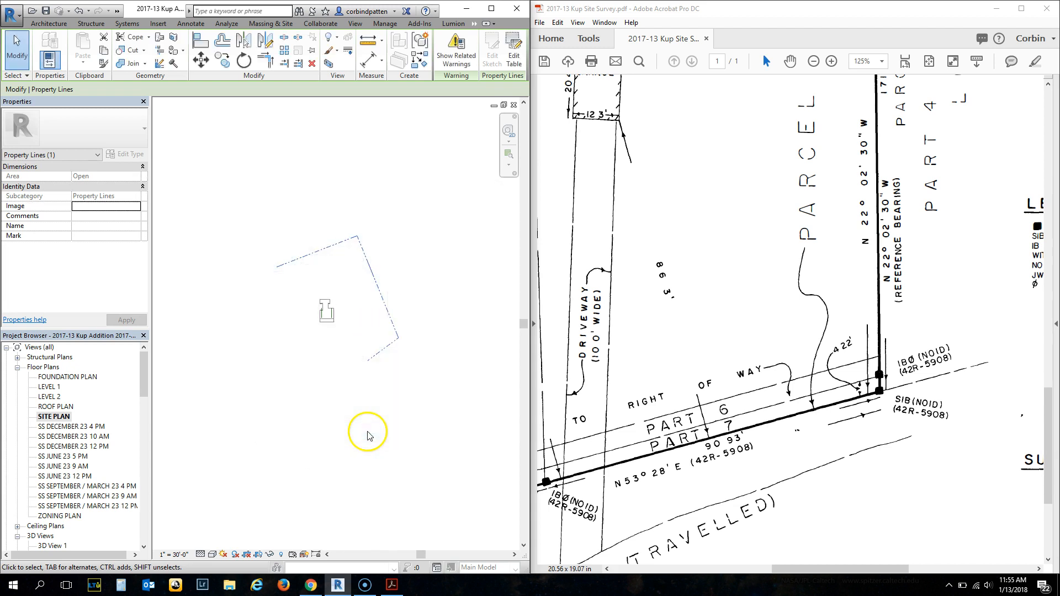
Step: Examine the deed data table and the distance and bearing written along the lot's west boundary on the survey
scroll(381, 345, up, 2)
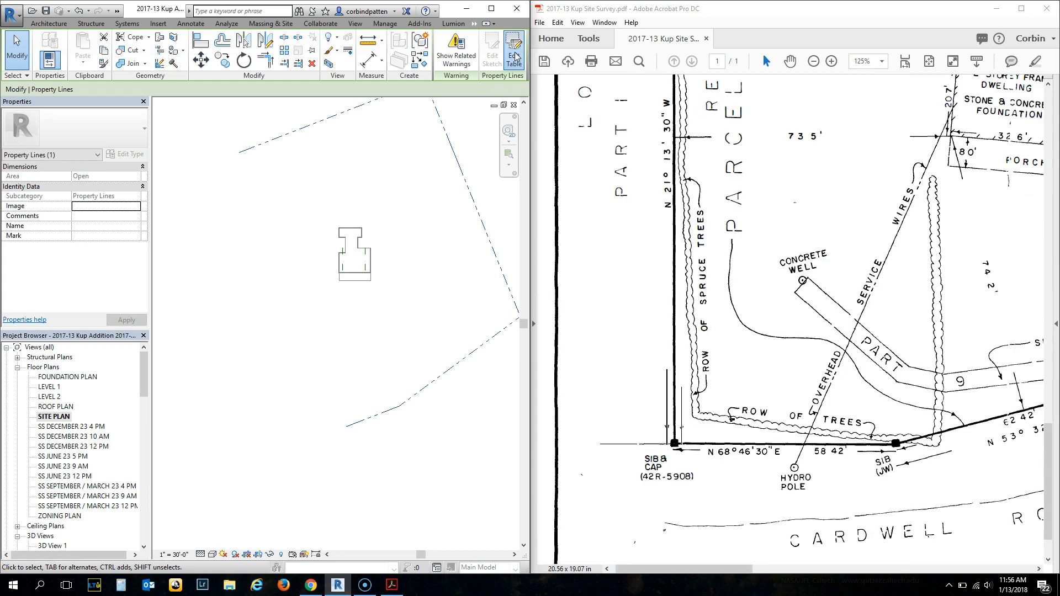
click(514, 57)
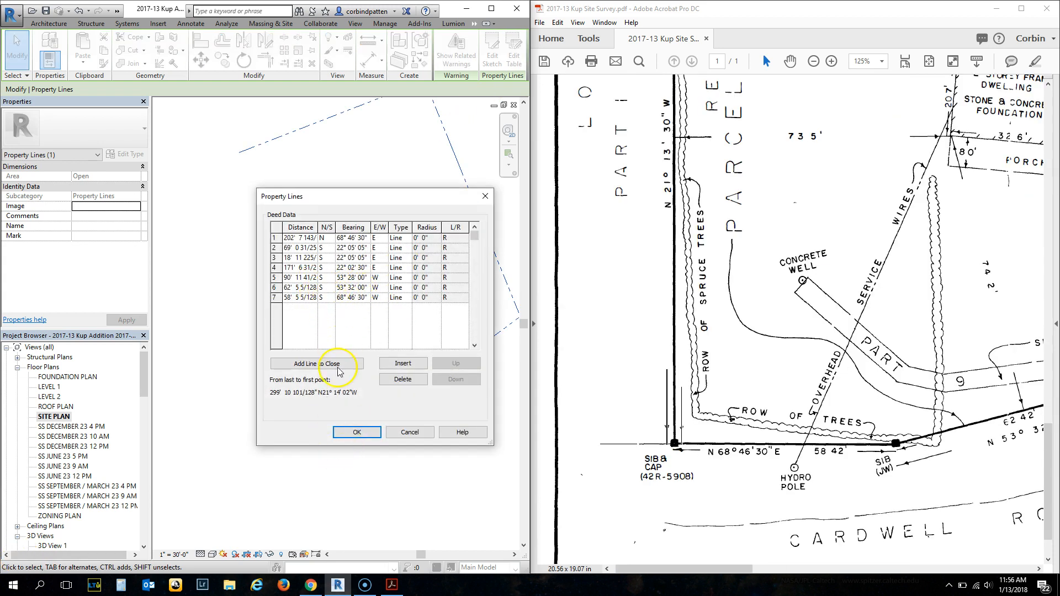
click(354, 432)
click(733, 446)
ctrl+scroll(734, 441, down, 3)
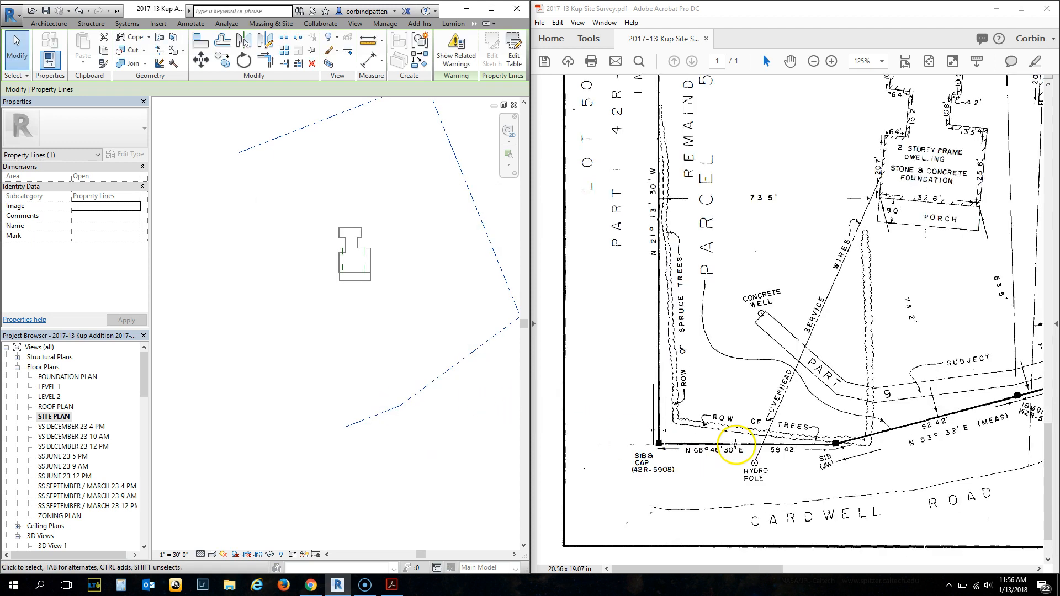
key(ctrl+0)
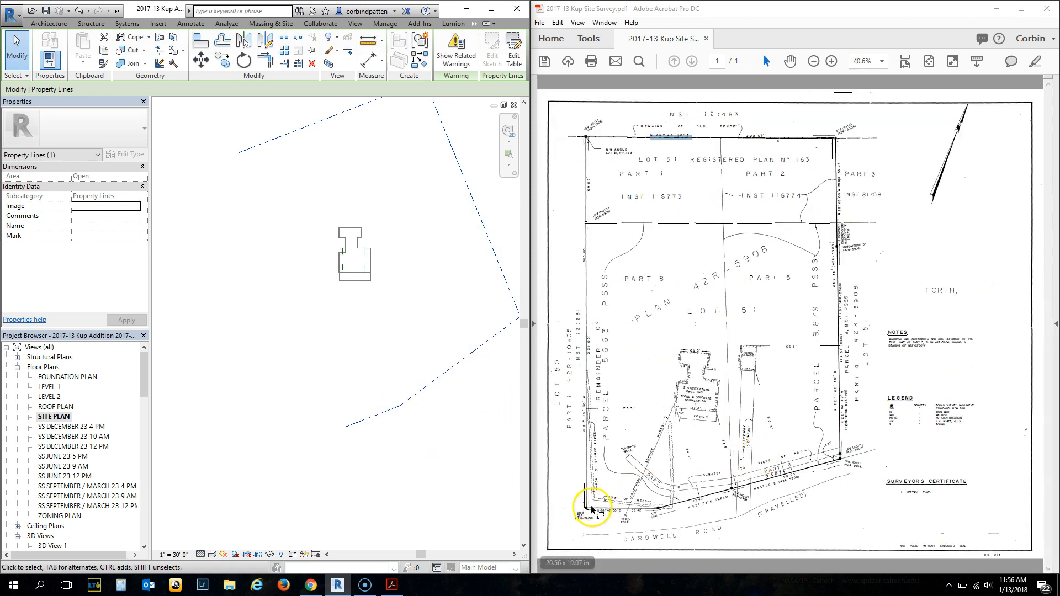
ctrl+scroll(586, 521, up, 1)
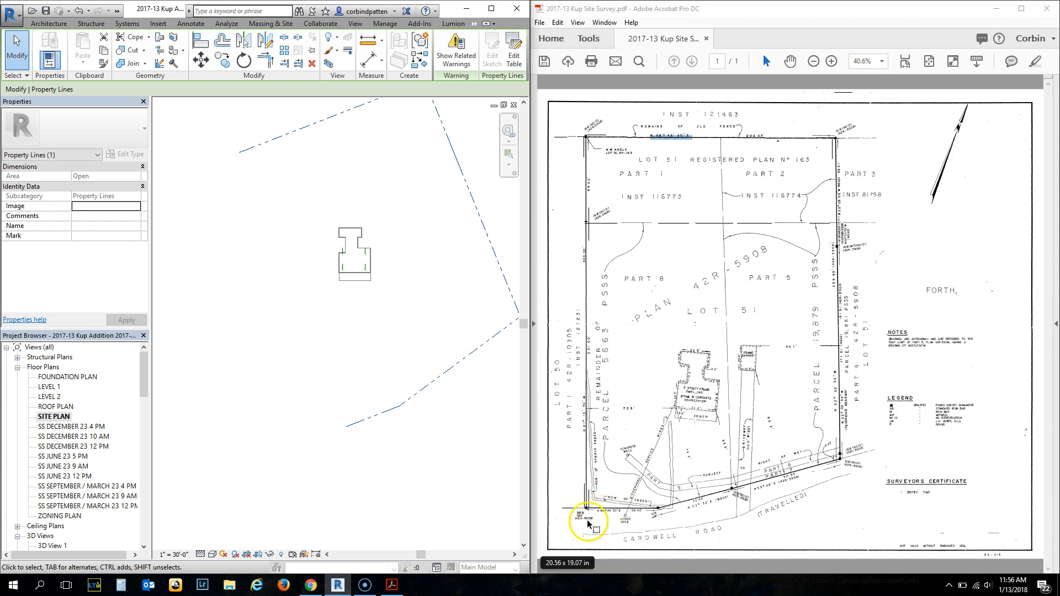
ctrl+scroll(605, 516, up, 2)
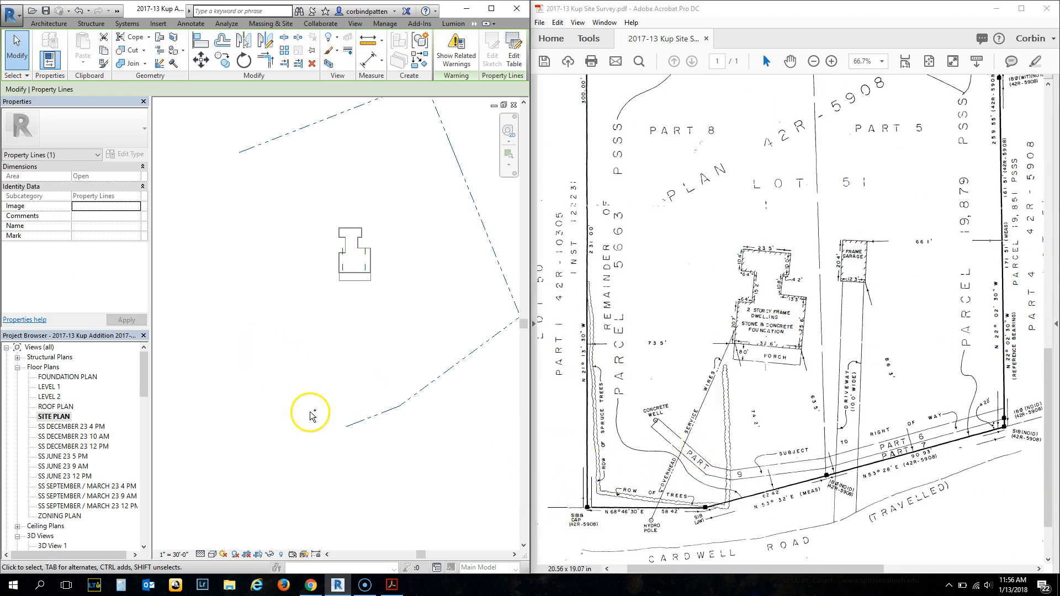
Step: Add an eighth segment 231' long with a bearing of 21° 13' 30" and apply the deed data
click(504, 62)
click(391, 363)
click(304, 308)
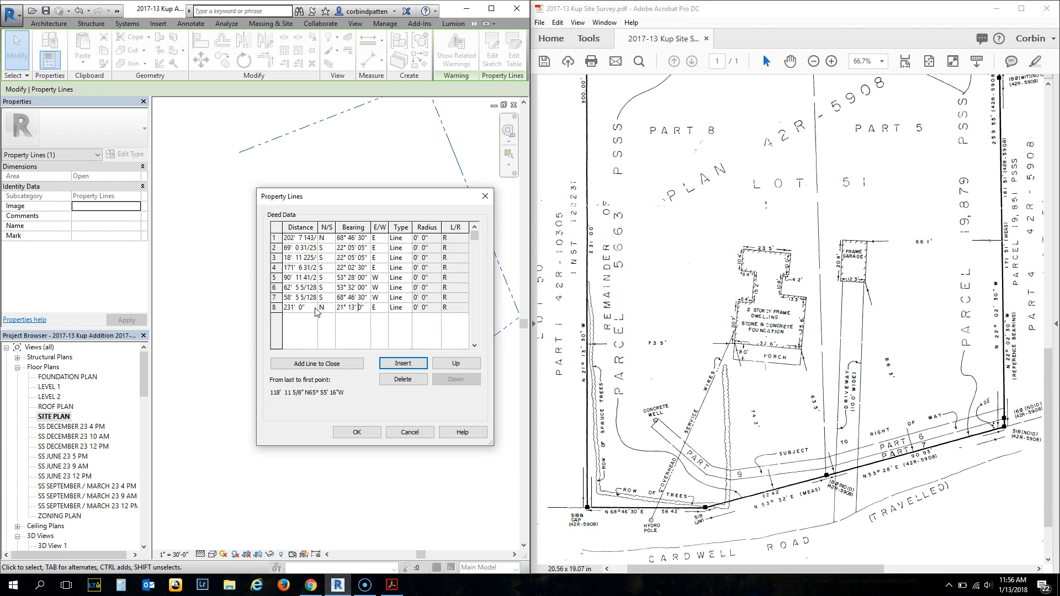
click(355, 434)
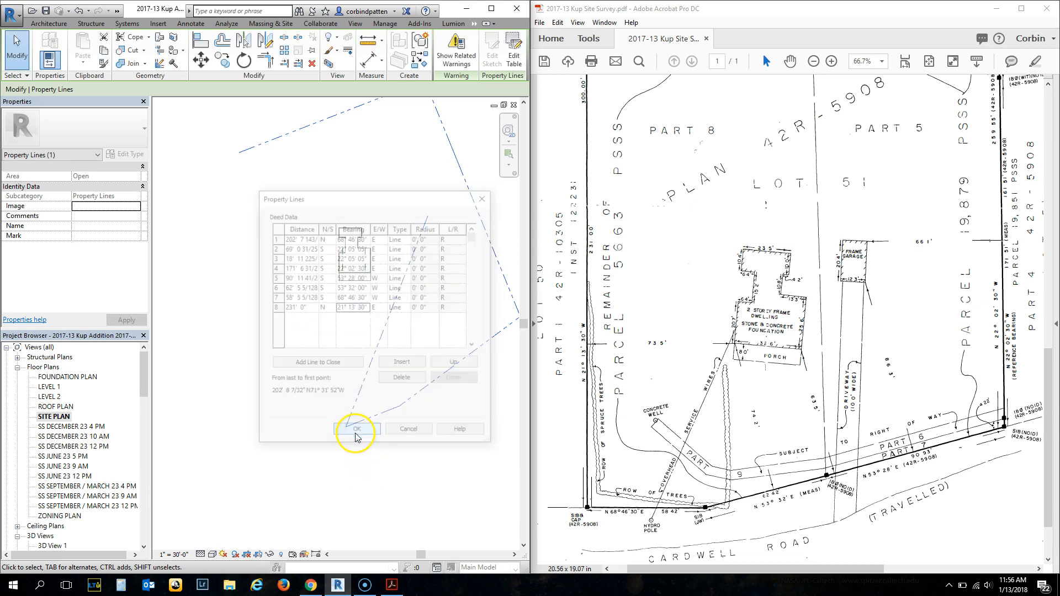
Step: Switch the eighth segment's east/west direction to W and apply the deed data
click(516, 56)
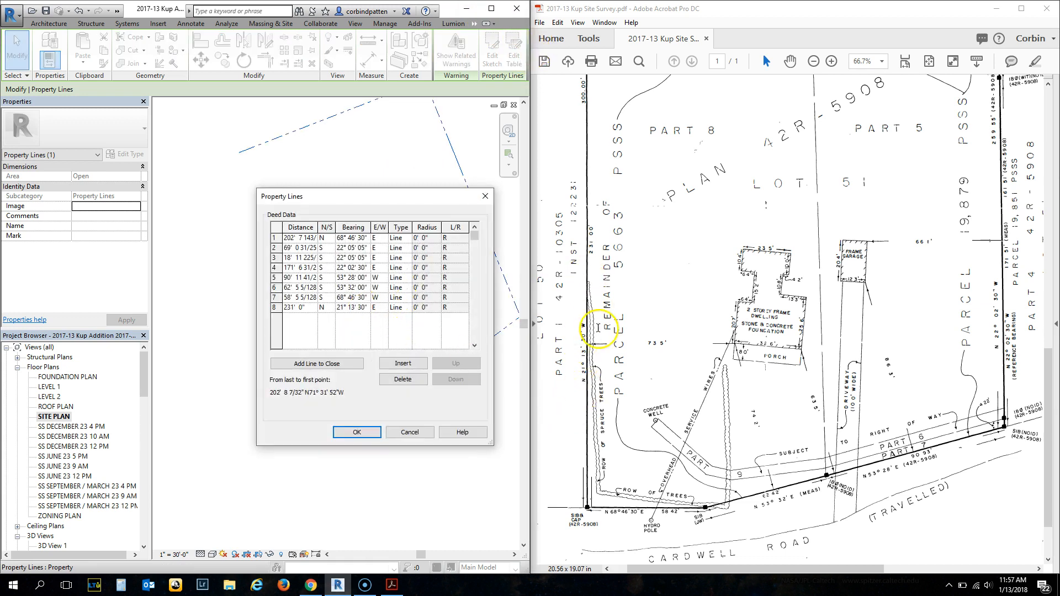
click(379, 308)
click(376, 327)
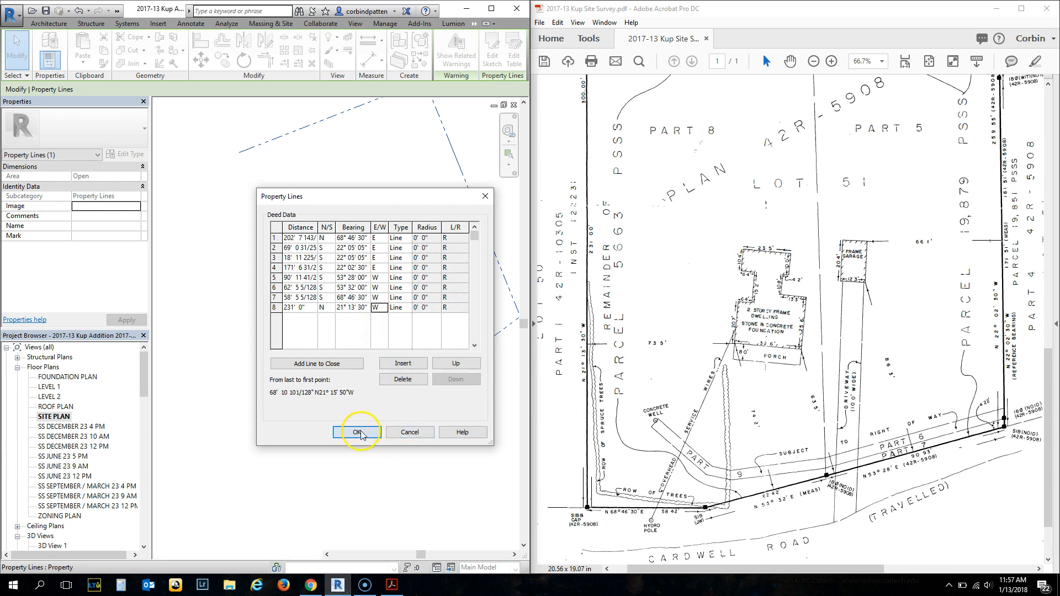
click(357, 431)
Step: Add a ninth segment 69' long, copying the eighth segment's 21° 13' 30" bearing, and apply the deed data
scroll(721, 326, up, 2)
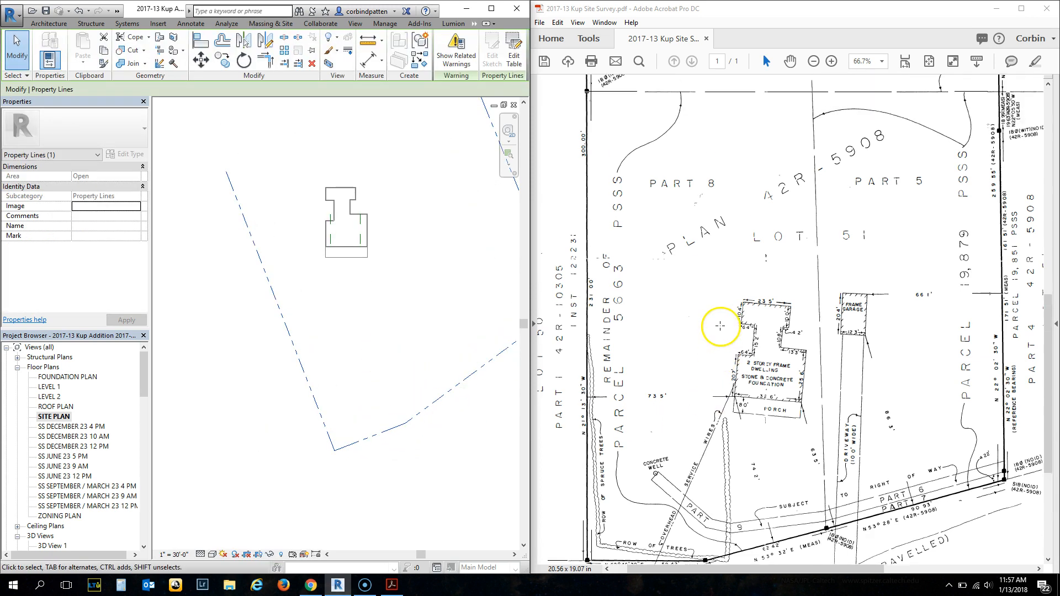
scroll(720, 326, up, 6)
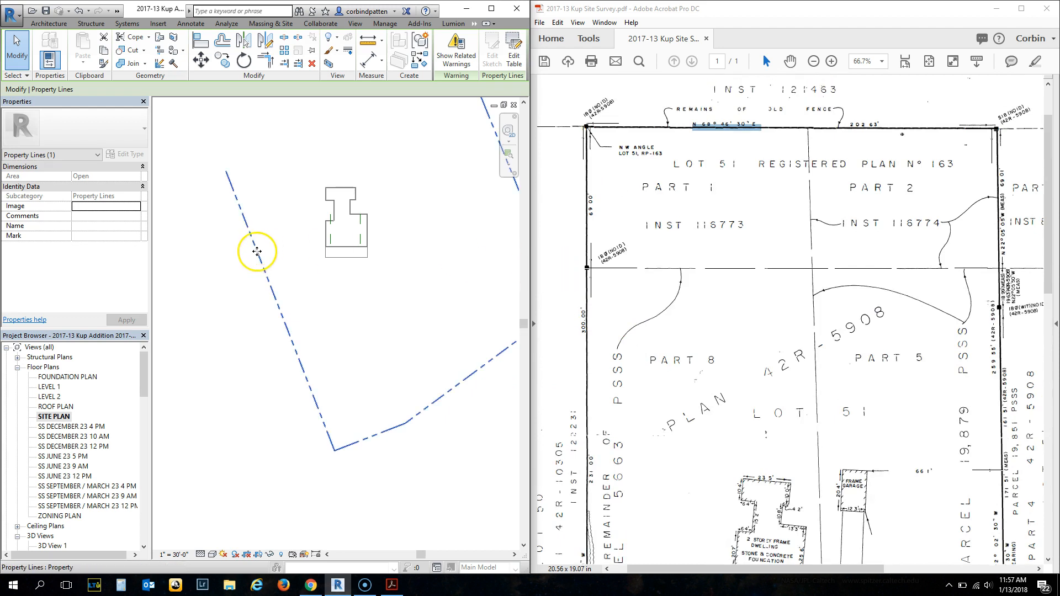
click(514, 56)
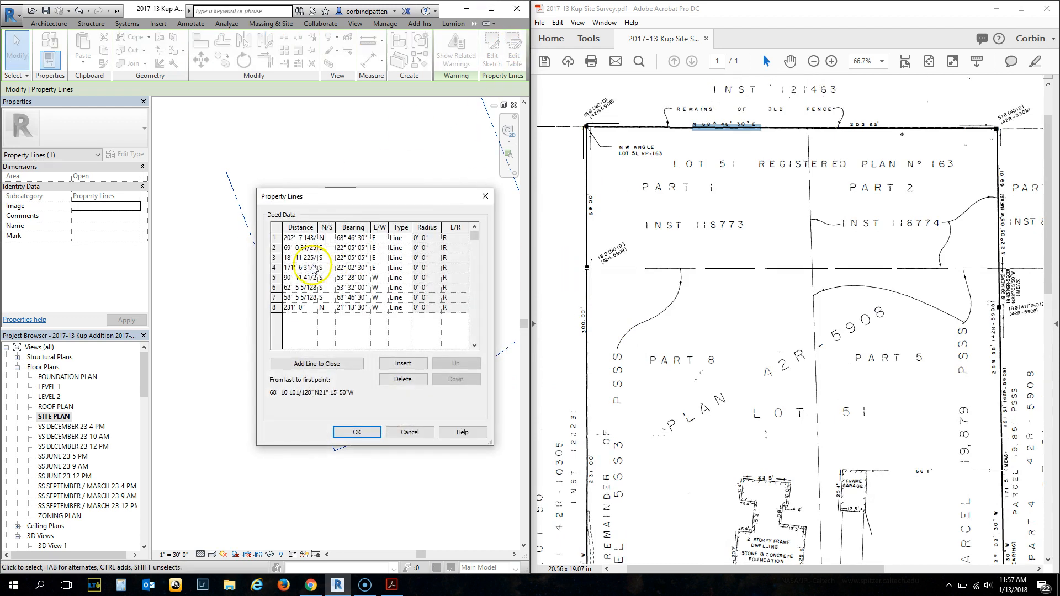
drag(365, 311, 339, 308)
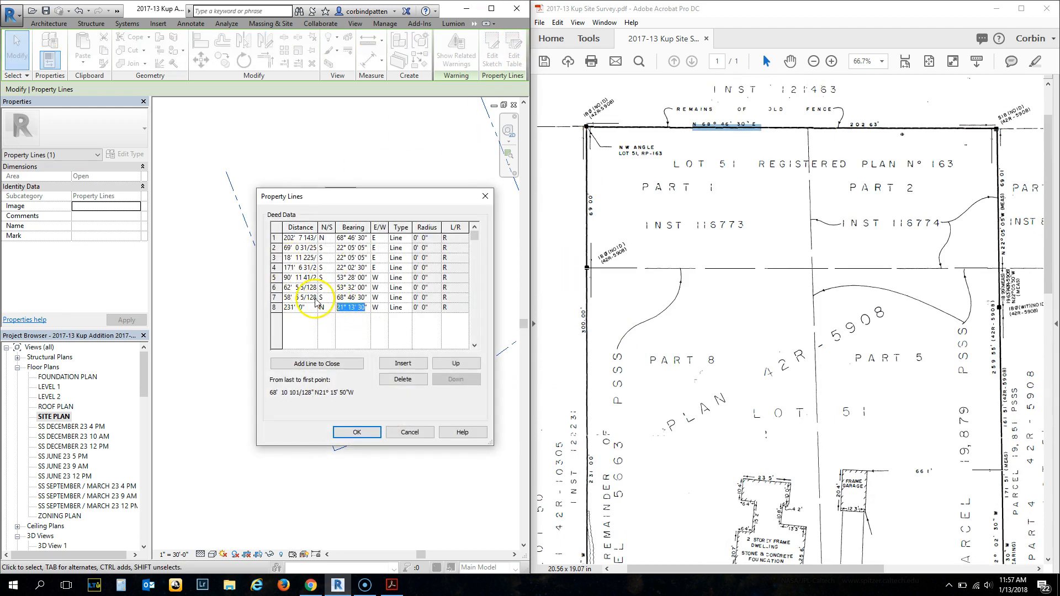
click(389, 363)
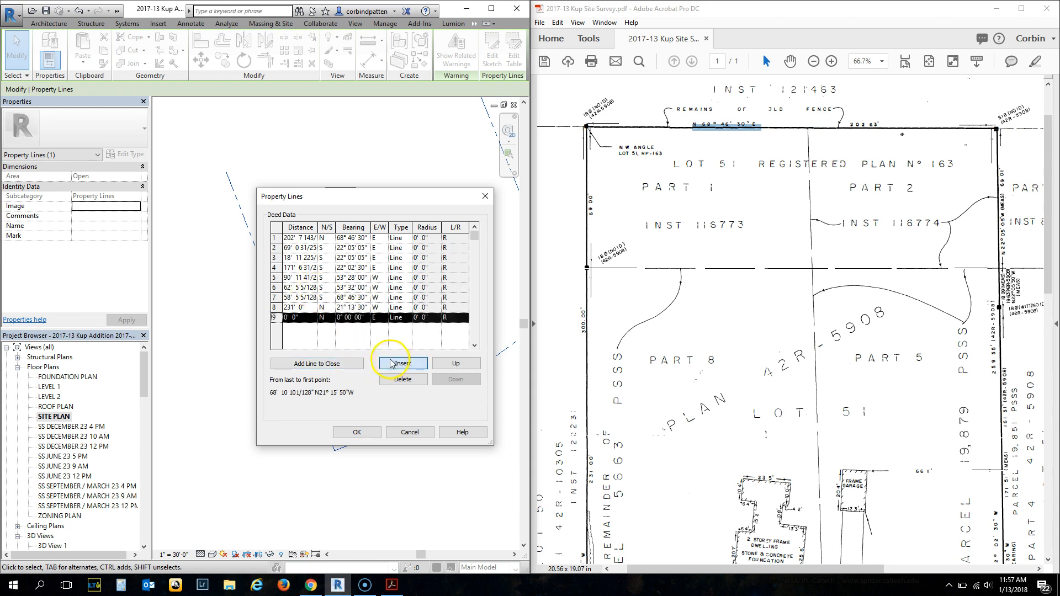
click(366, 318)
drag(366, 318, 287, 319)
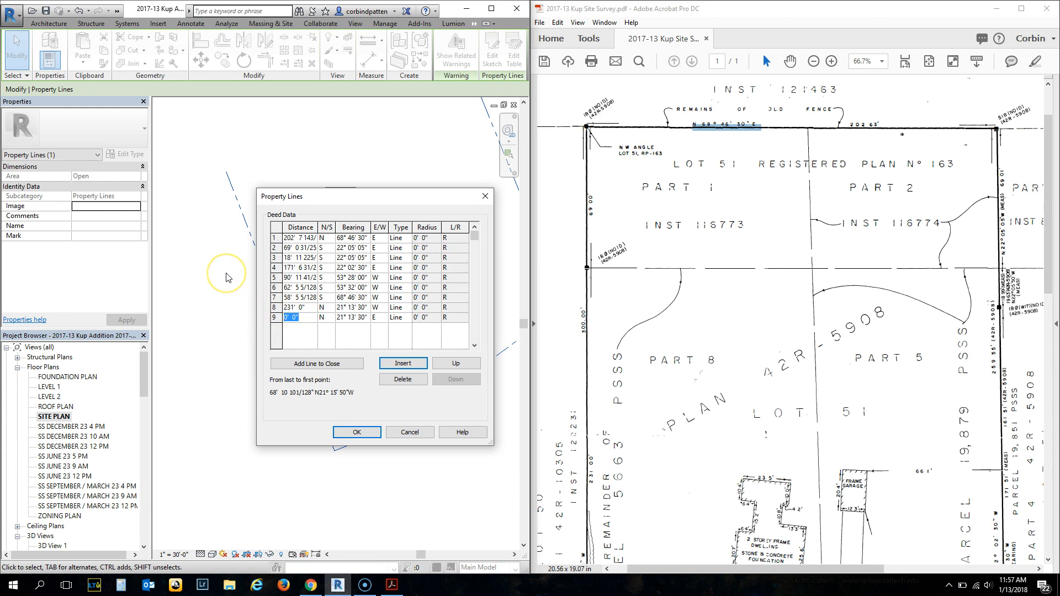
click(351, 433)
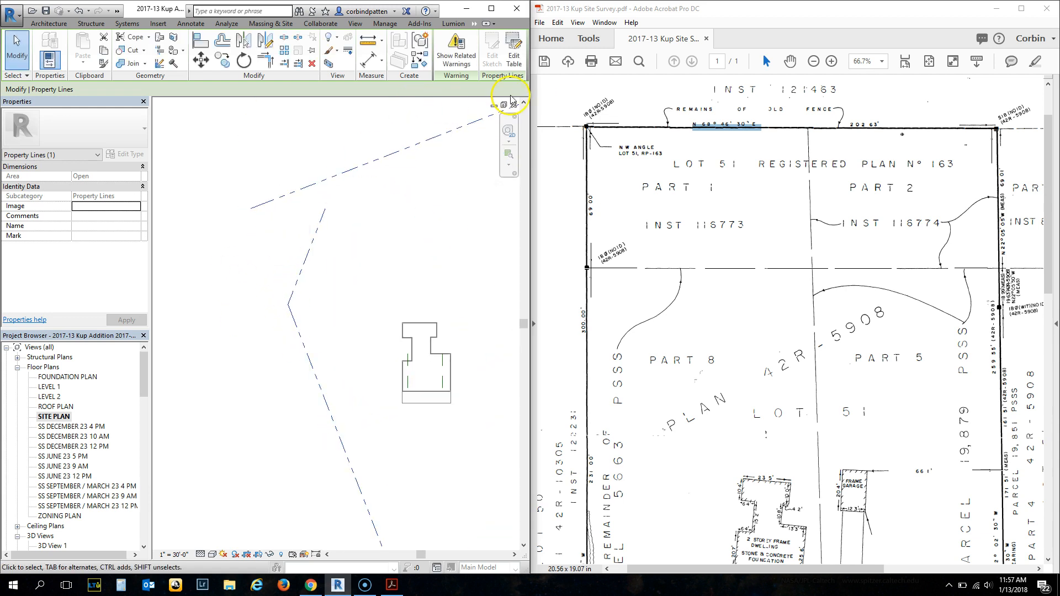
Step: Switch the ninth segment's east/west direction to W and apply the deed data
click(513, 55)
click(379, 318)
click(383, 318)
click(377, 338)
click(358, 432)
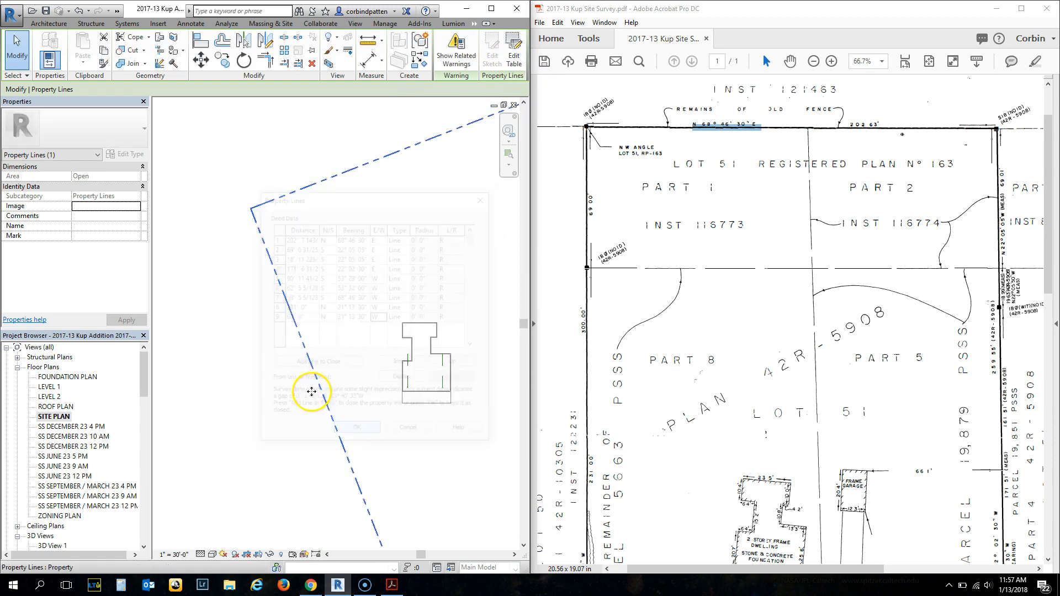
Step: Inspect the northwest closing corner of the property lines and the overall lot outline around the house against the survey
click(268, 205)
scroll(257, 195, up, 5)
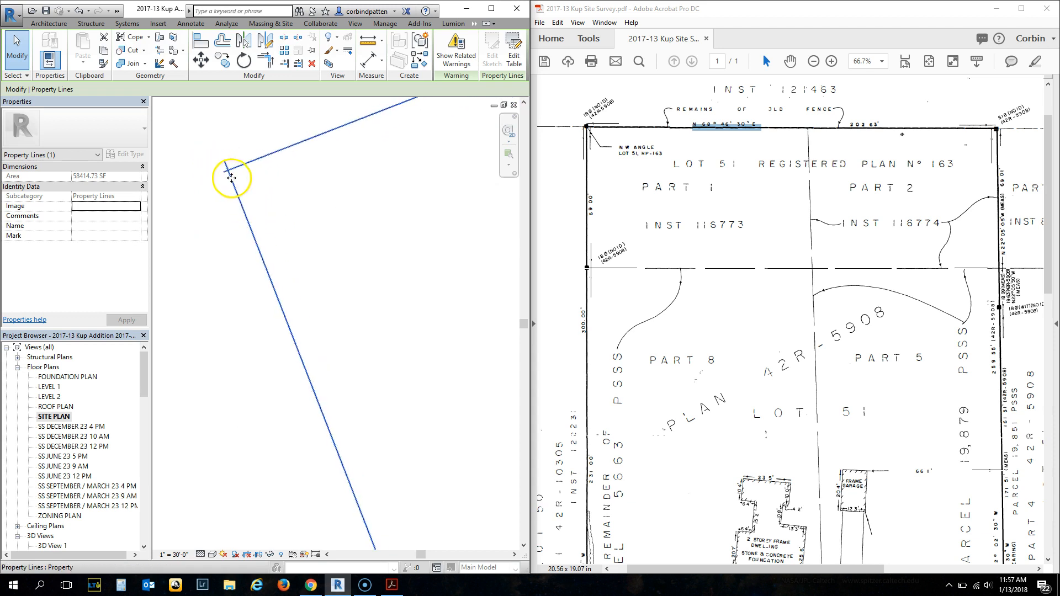
scroll(231, 177, down, 5)
scroll(289, 260, up, 3)
scroll(308, 280, down, 4)
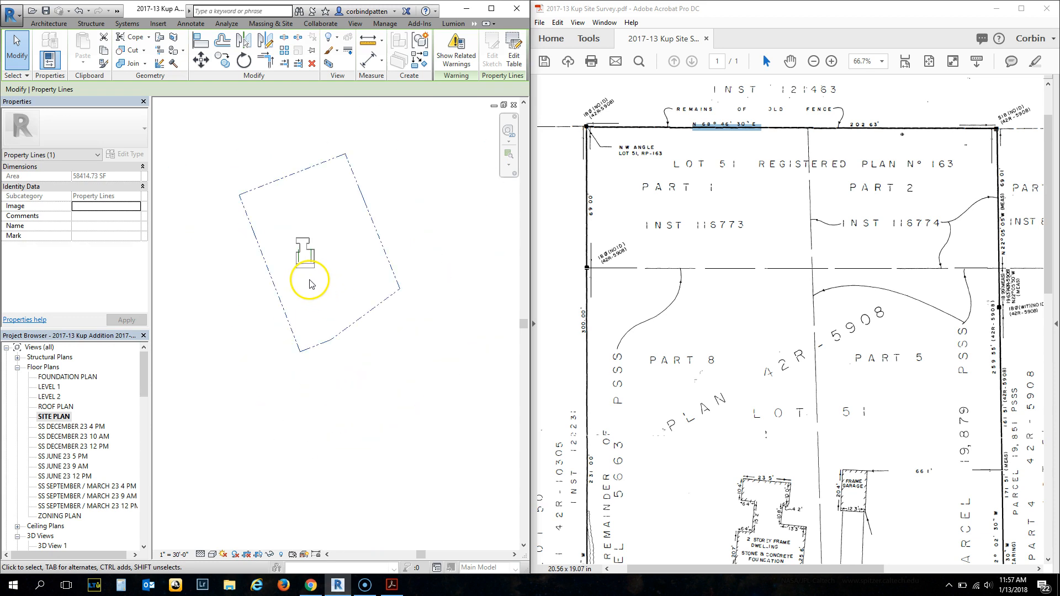
scroll(240, 229, down, 2)
scroll(240, 229, up, 4)
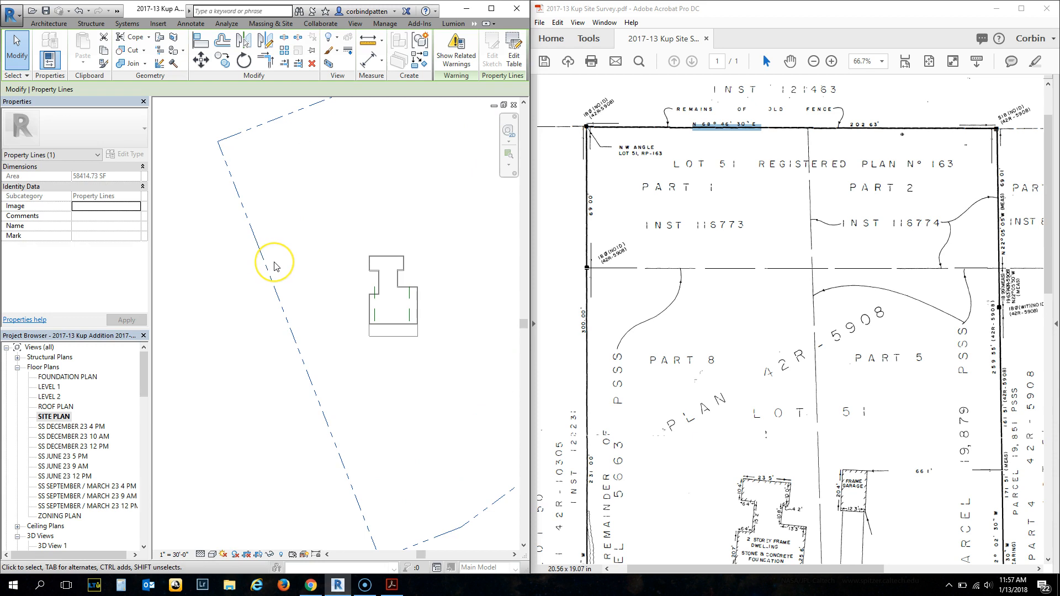
scroll(276, 261, down, 3)
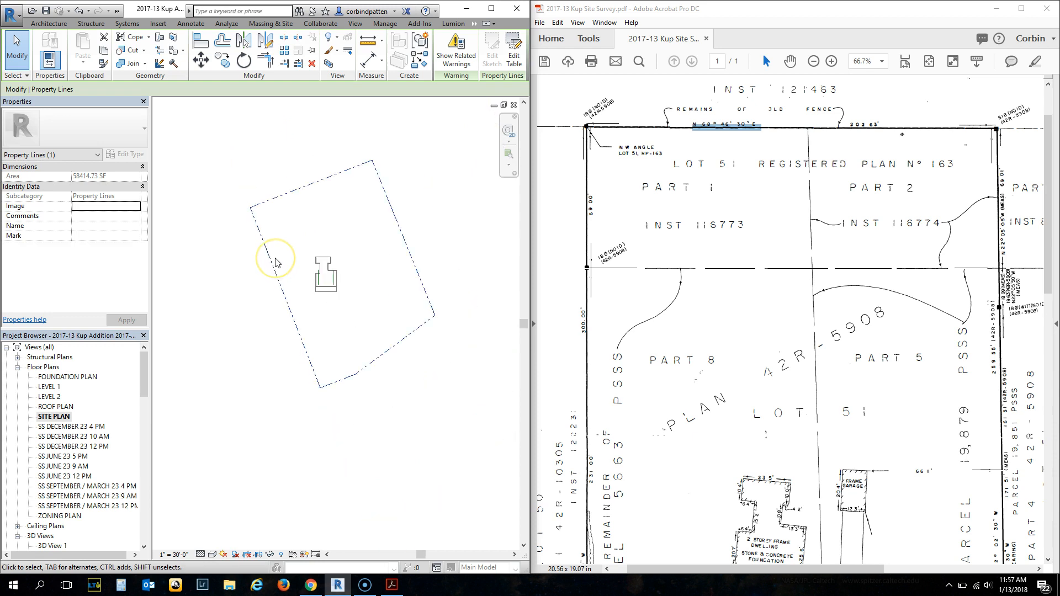
scroll(346, 280, up, 3)
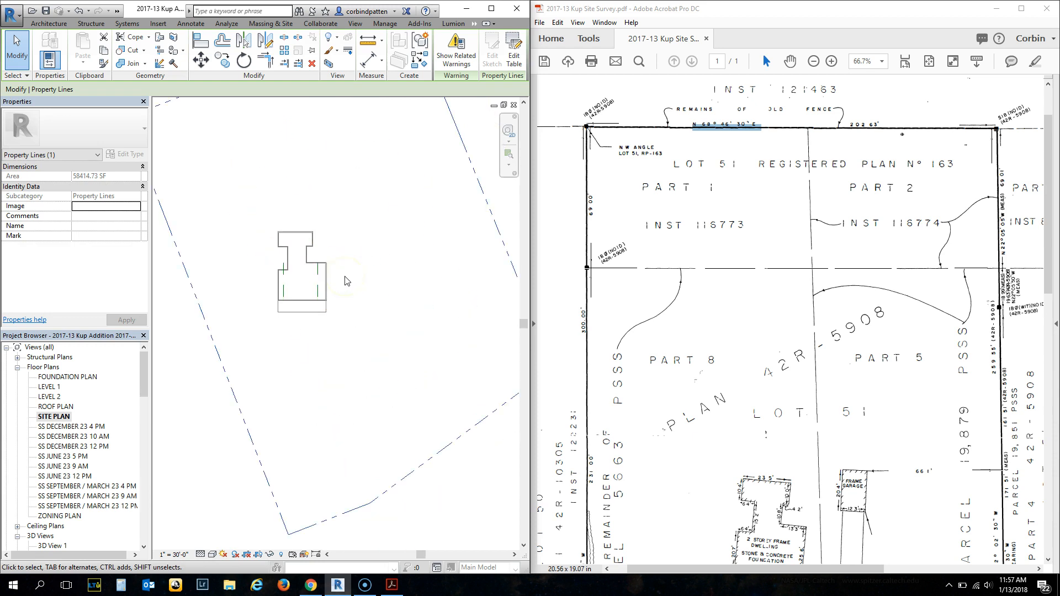
scroll(365, 305, down, 3)
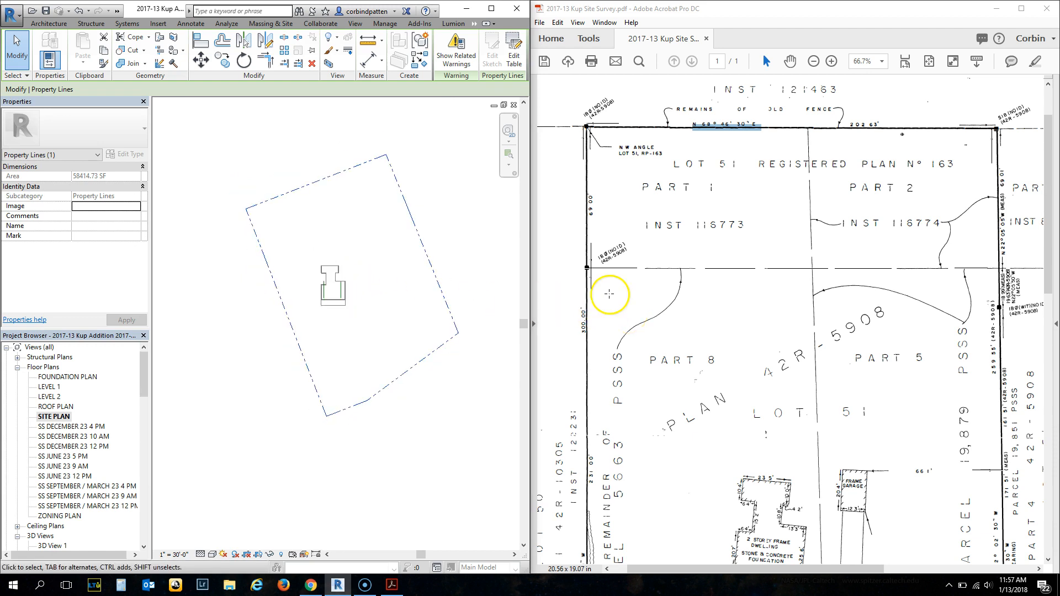
click(725, 274)
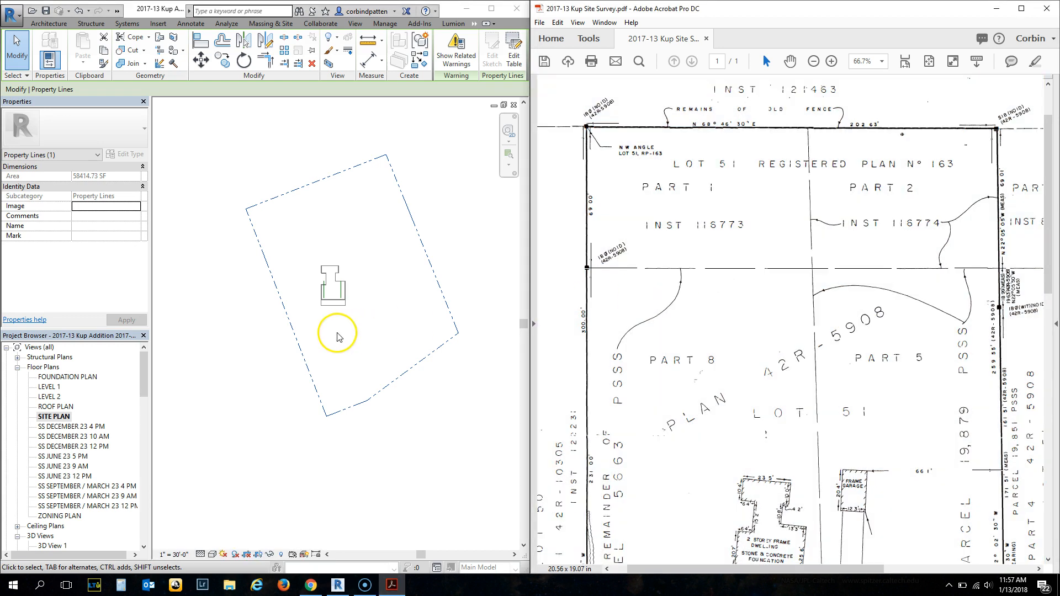
click(381, 261)
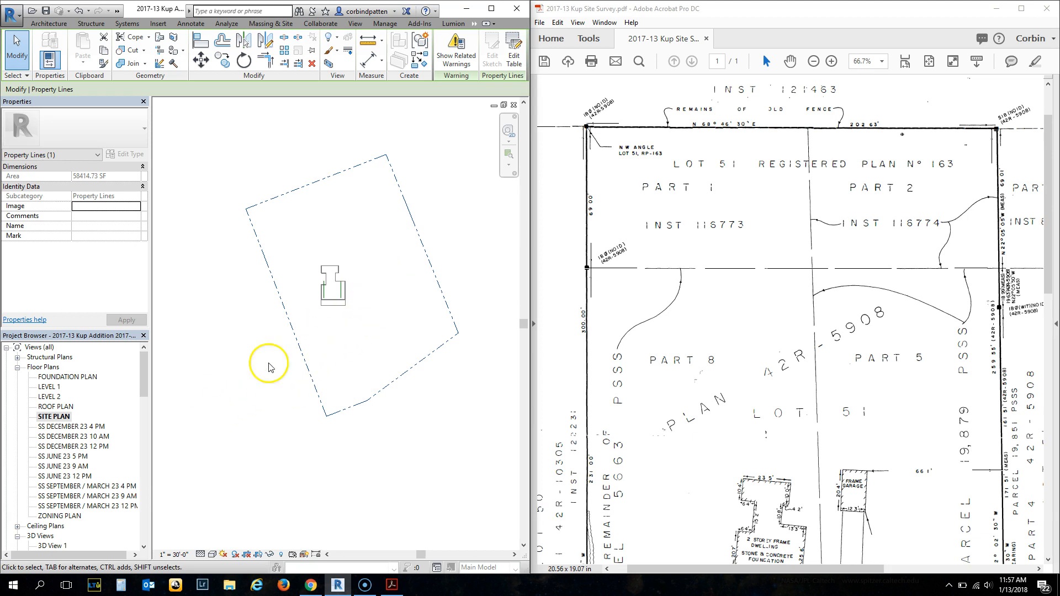
Step: Select the whole house at the lot's centre and hide its elements in the site plan view
drag(261, 193, 421, 347)
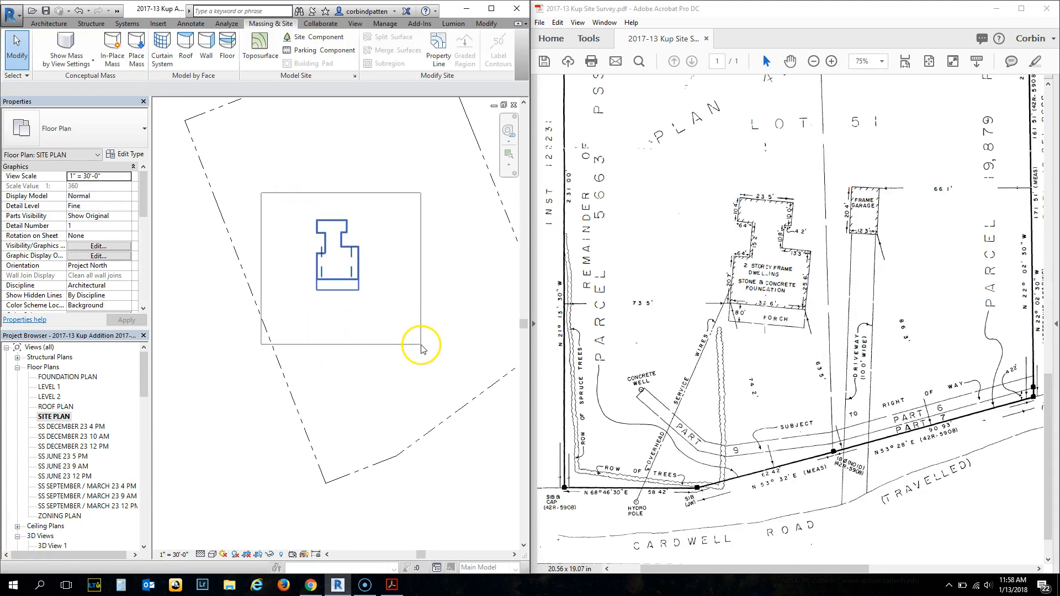
right_click(355, 282)
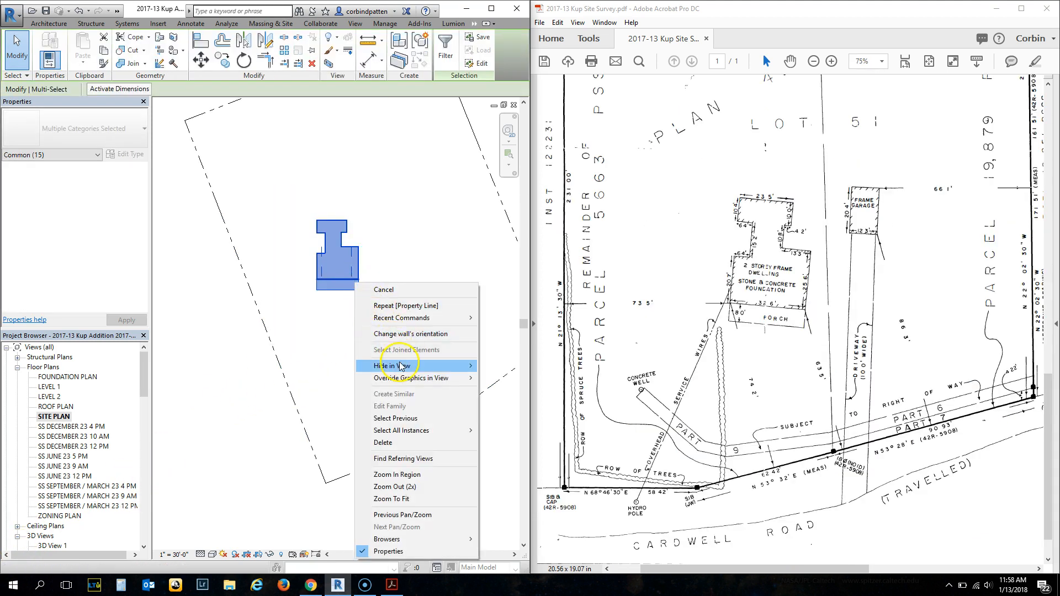
mouse_move(411, 367)
click(506, 366)
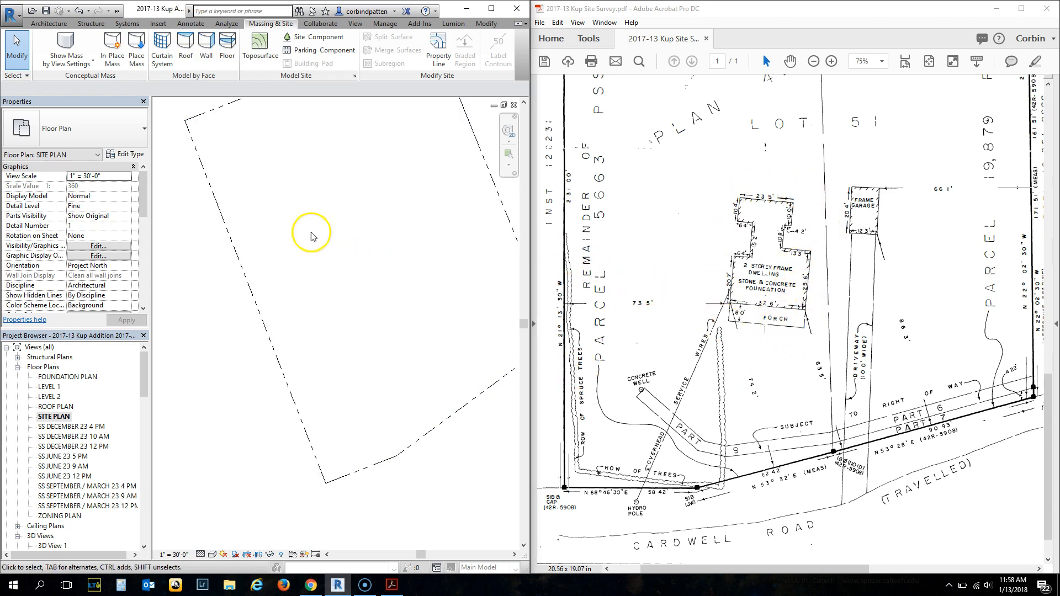
Step: Draw a Zoning-style straight detail line offset 73.5' inside the lot, parallel to the west property line
click(189, 24)
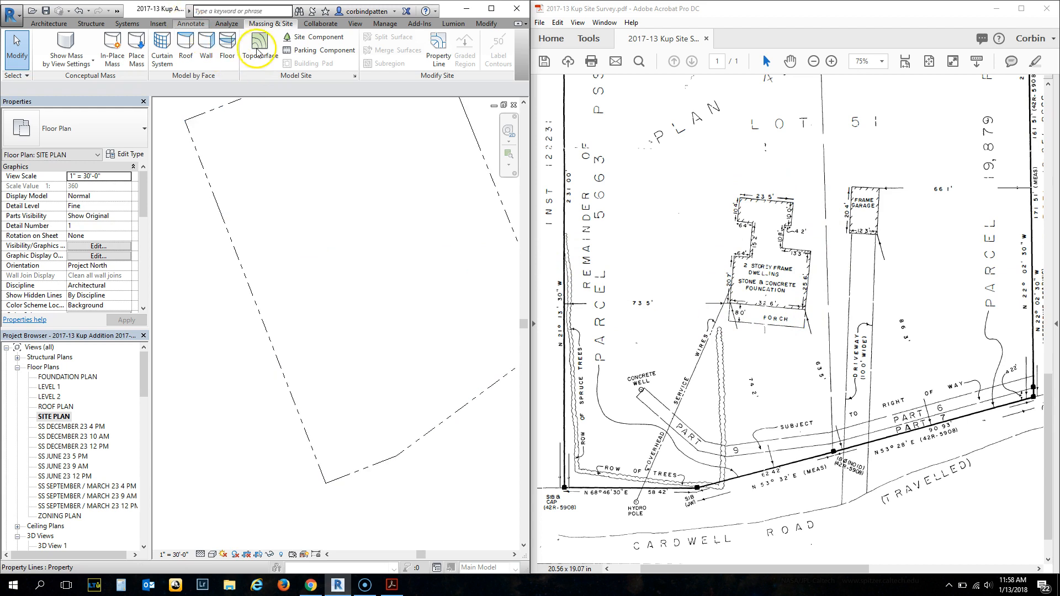
click(234, 38)
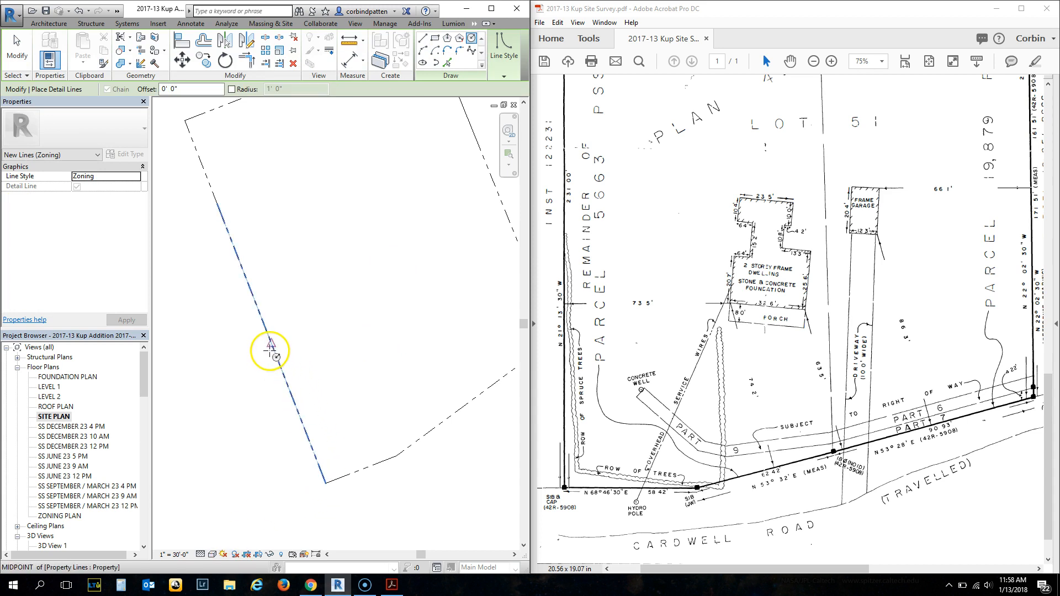
click(422, 37)
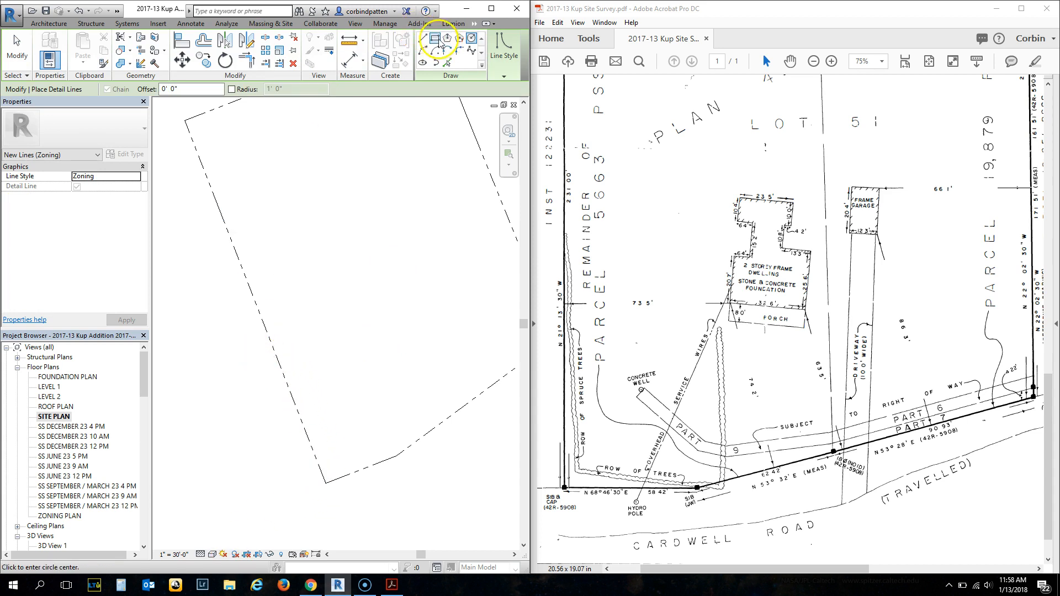
click(188, 89)
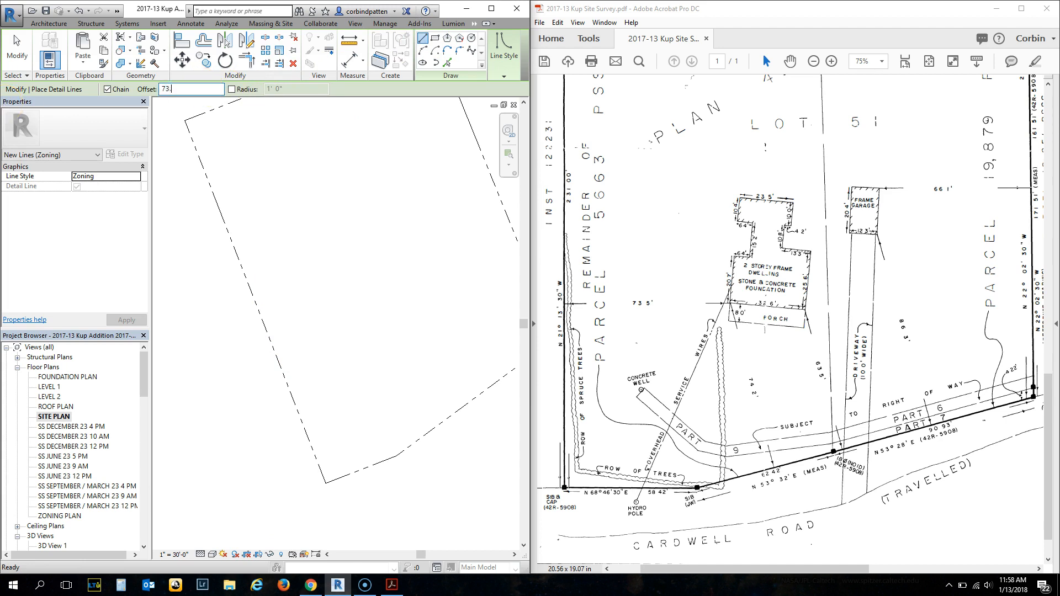
key(Return)
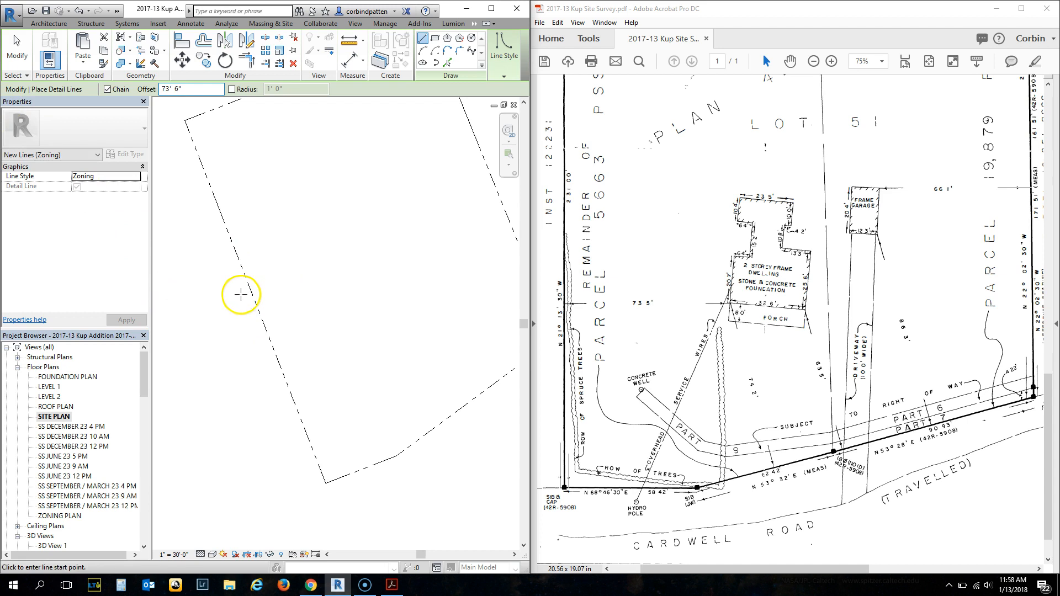
click(228, 231)
click(306, 420)
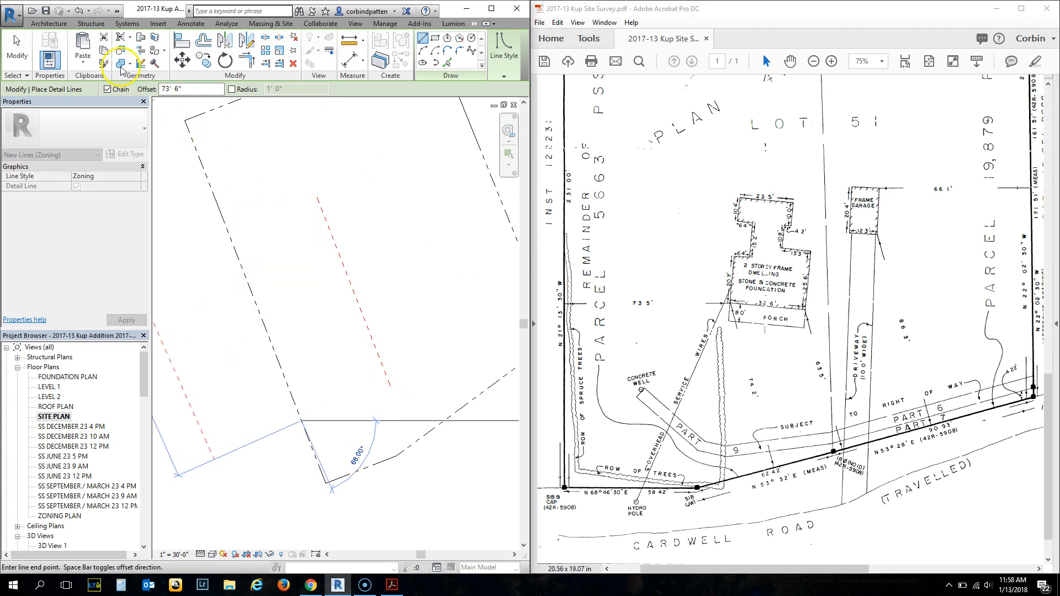
click(16, 47)
click(353, 298)
scroll(403, 373, up, 2)
click(335, 370)
scroll(335, 370, down, 2)
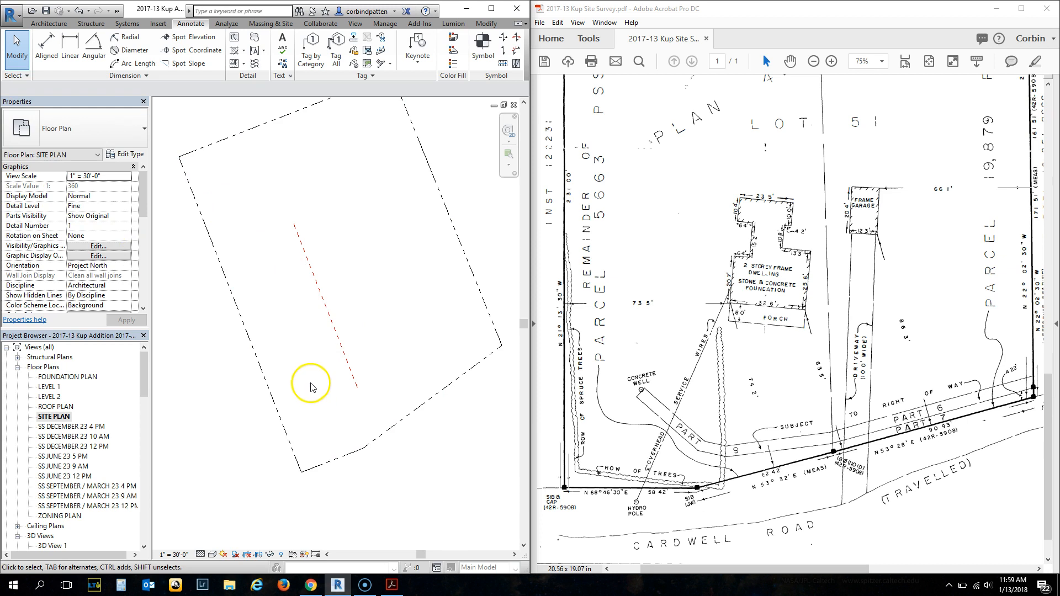
Step: Draw a detail line offset 74.2' inside the road-side property line, about 64' long from its southwest bend
click(234, 37)
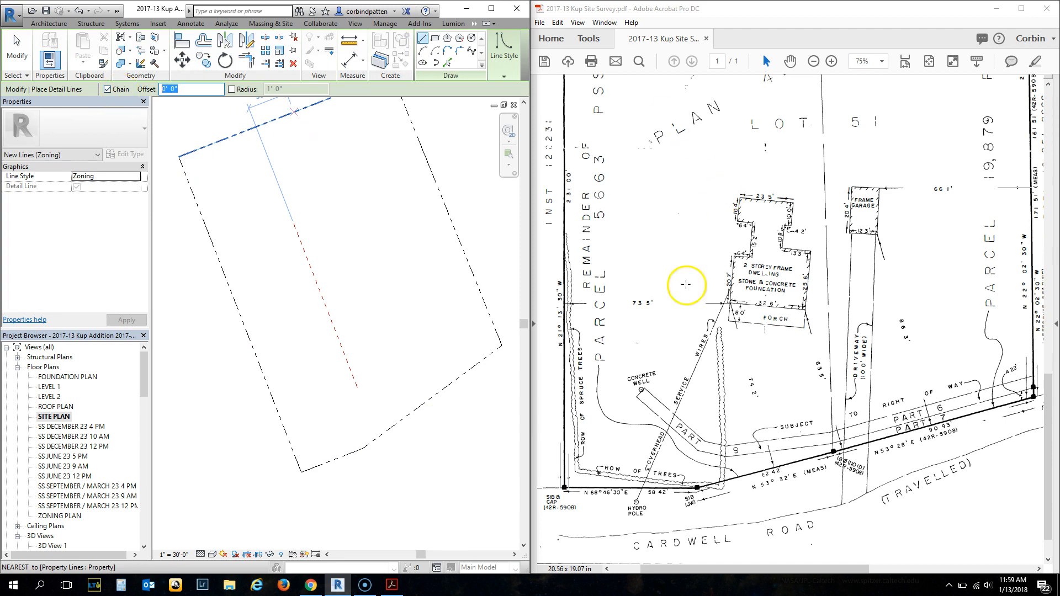
drag(747, 373, 765, 407)
click(702, 367)
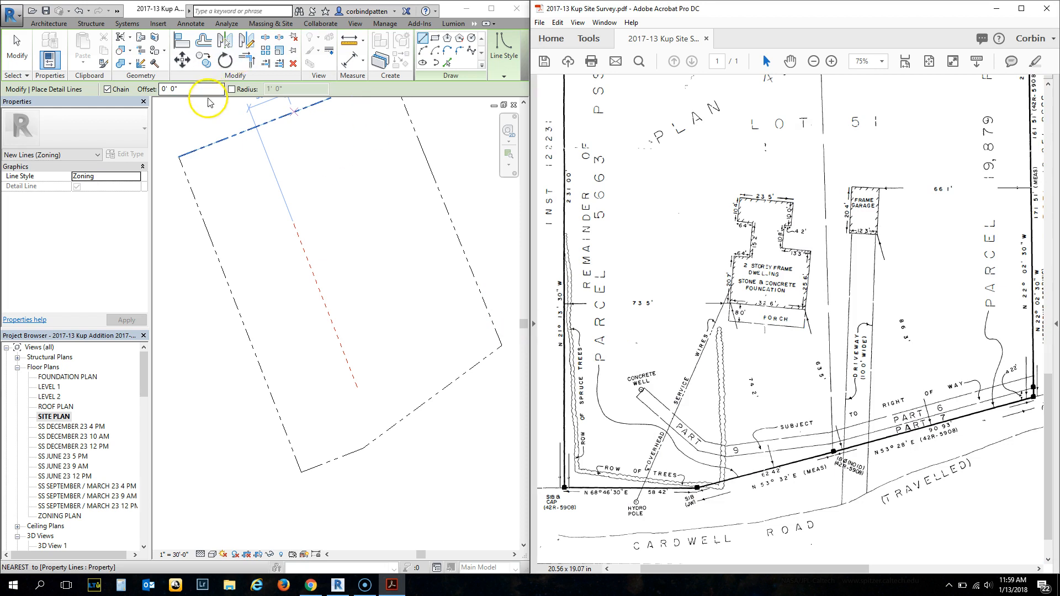
click(162, 88)
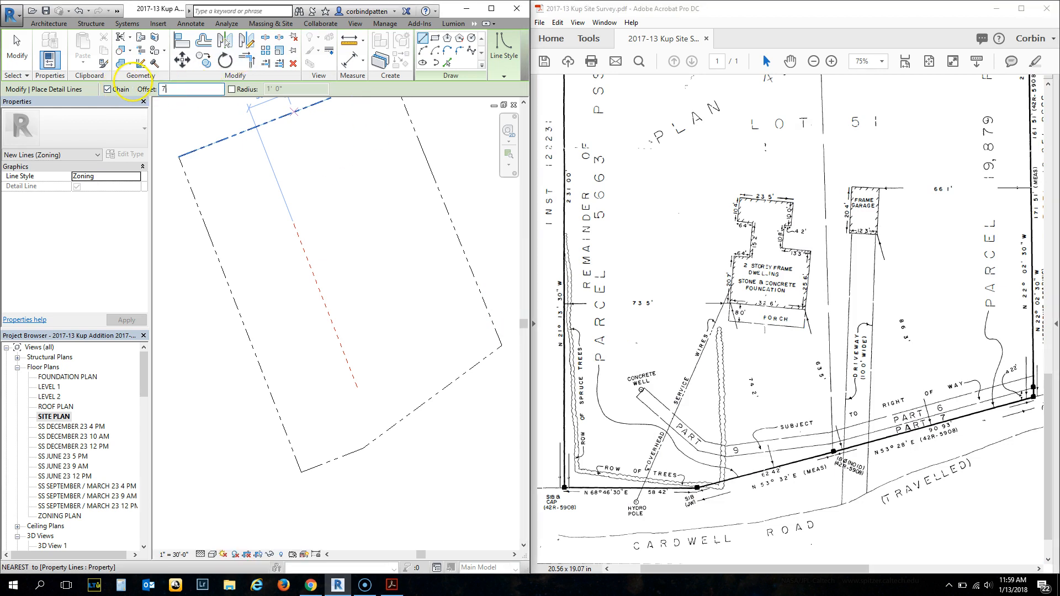
click(365, 448)
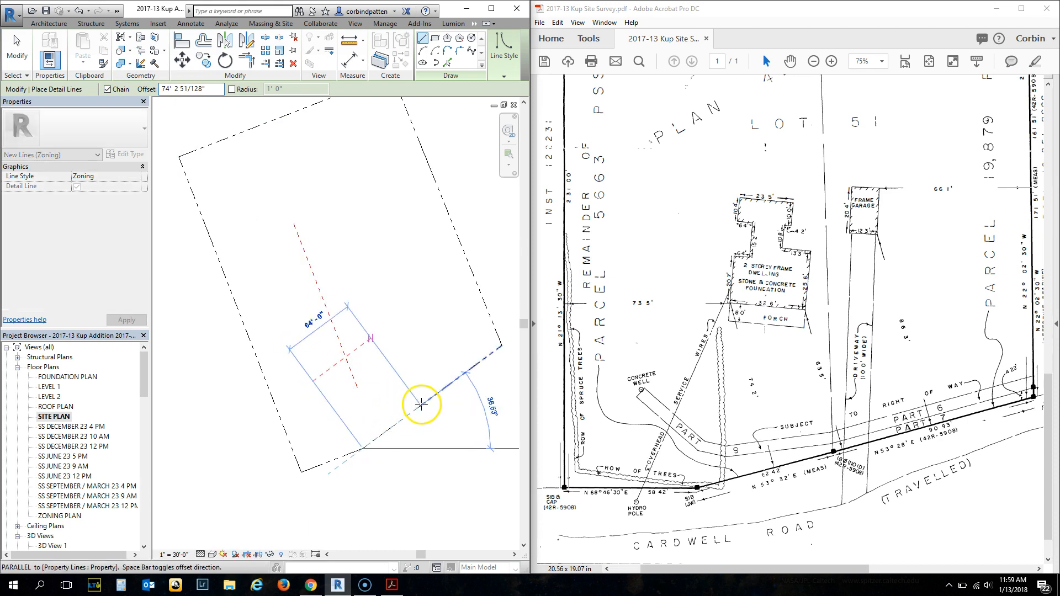
click(421, 405)
click(17, 49)
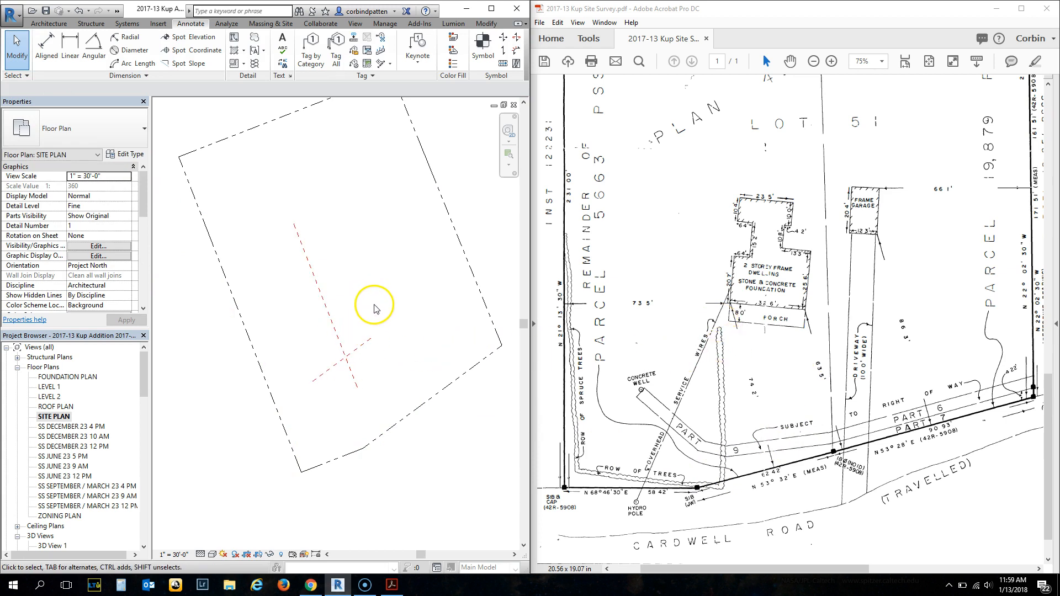
Step: Draw a detail line offset 63.5' inside the same road-side property line, further east along it, and end the line chain
click(421, 406)
drag(814, 363, 824, 382)
click(807, 381)
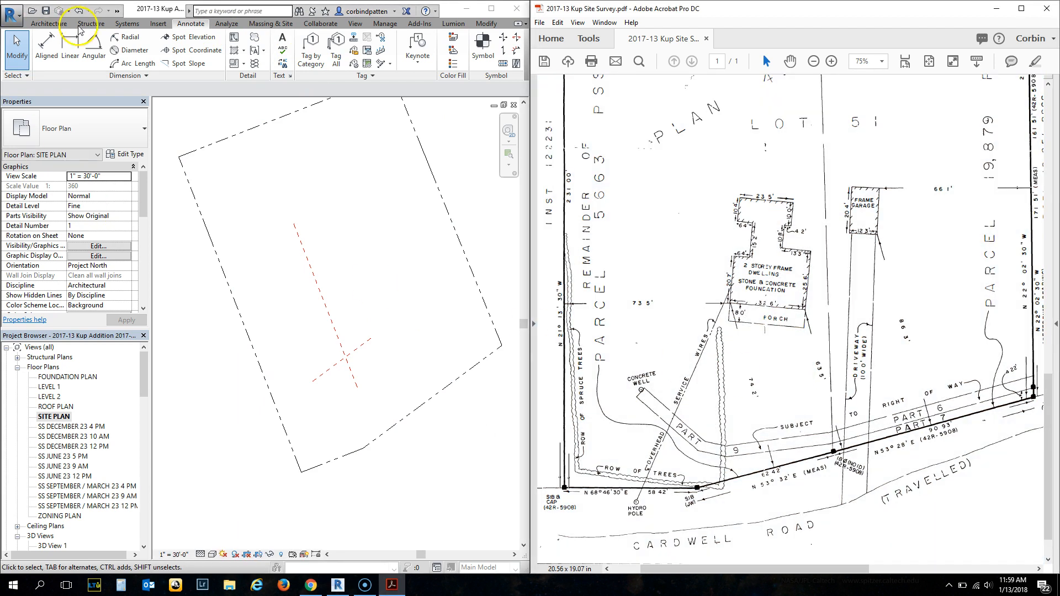
click(235, 39)
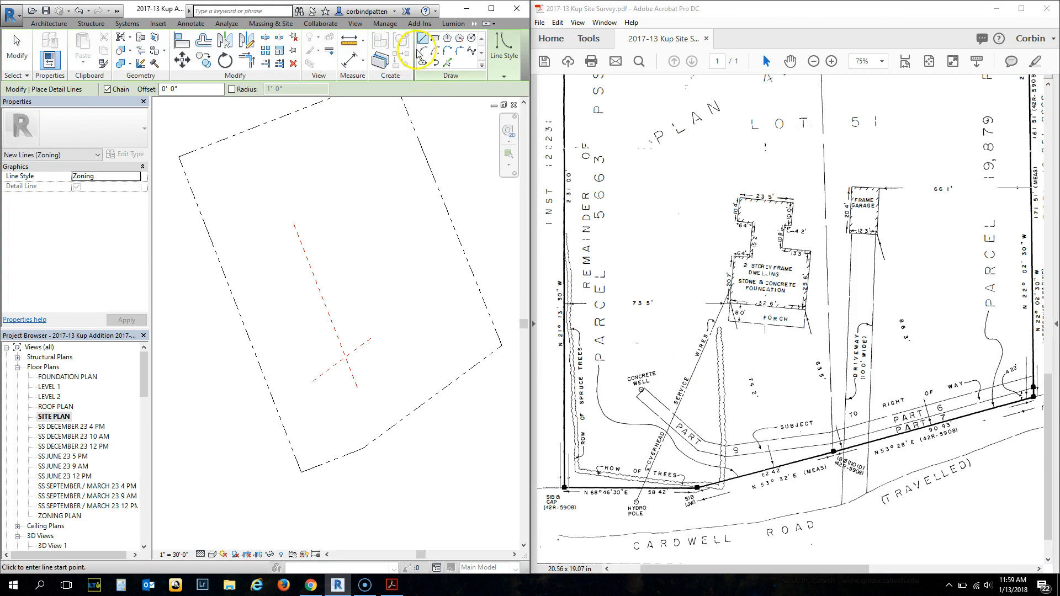
click(182, 89)
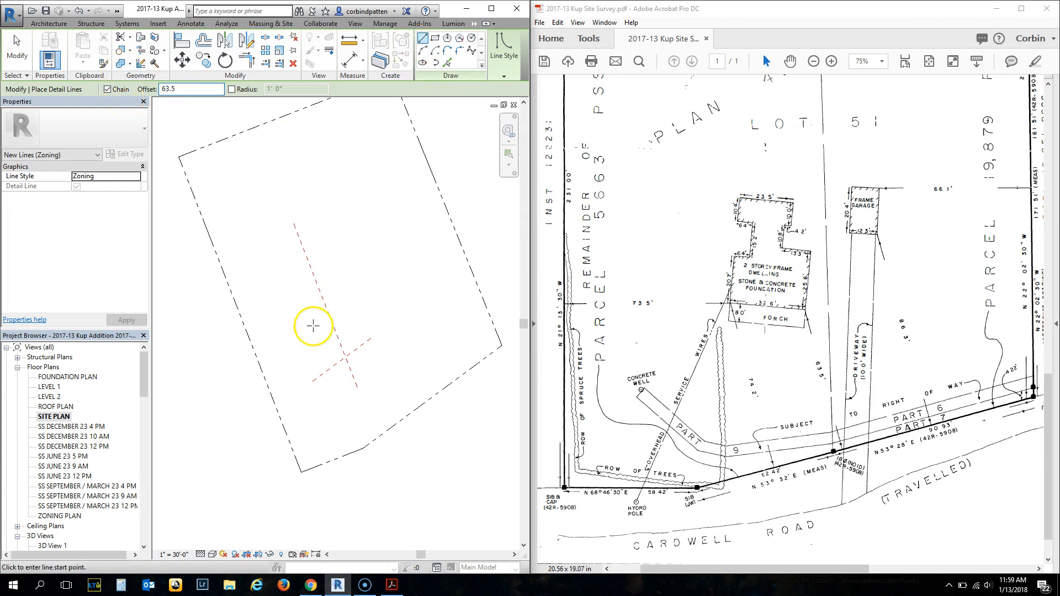
click(419, 408)
click(473, 366)
click(316, 364)
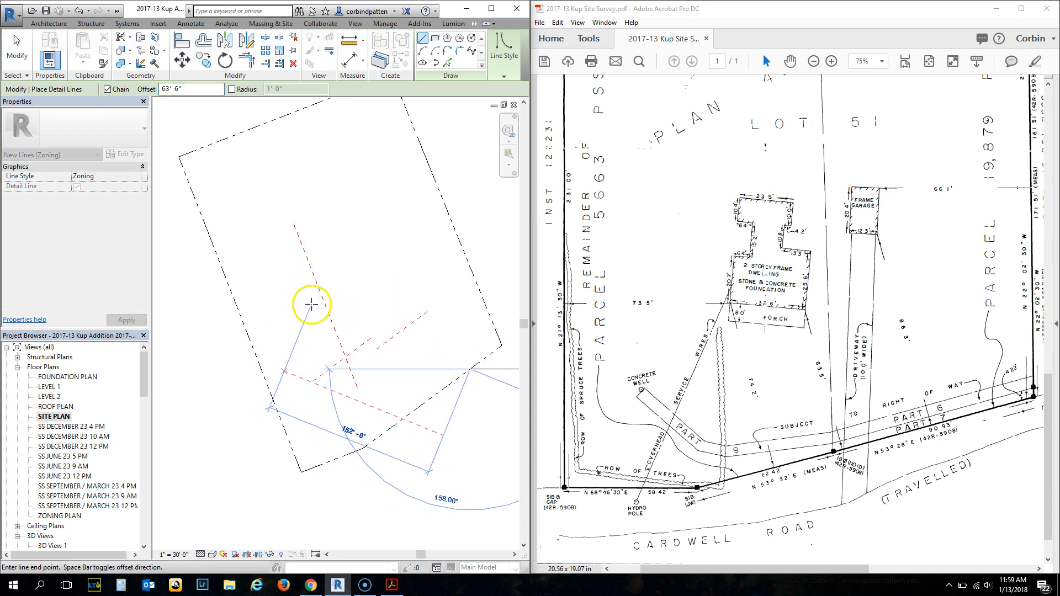
scroll(307, 311, down, 2)
scroll(364, 291, up, 4)
key(Escape)
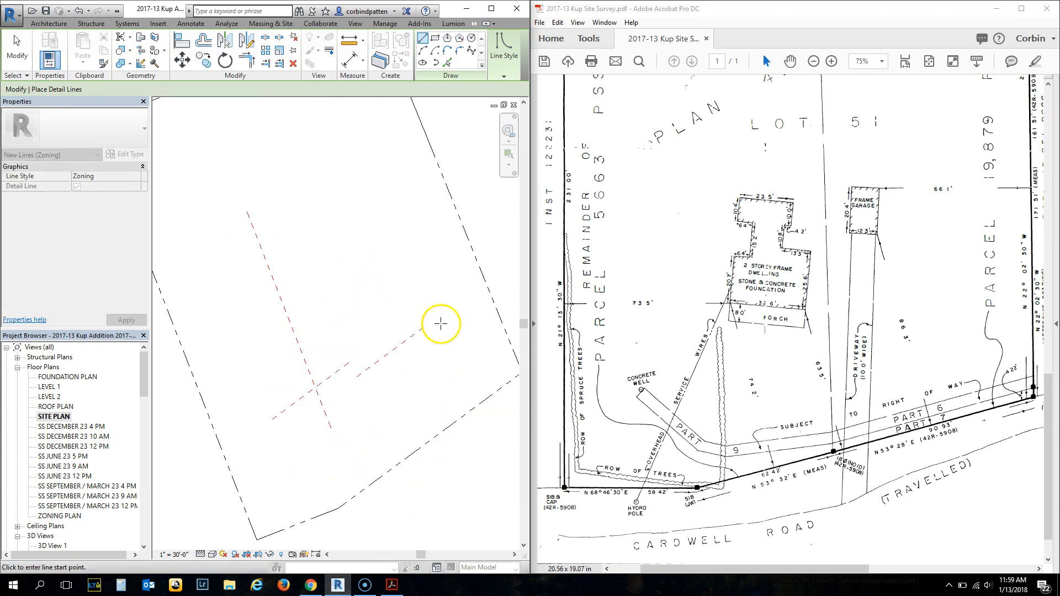
scroll(366, 345, down, 1)
scroll(339, 364, down, 1)
scroll(452, 368, up, 2)
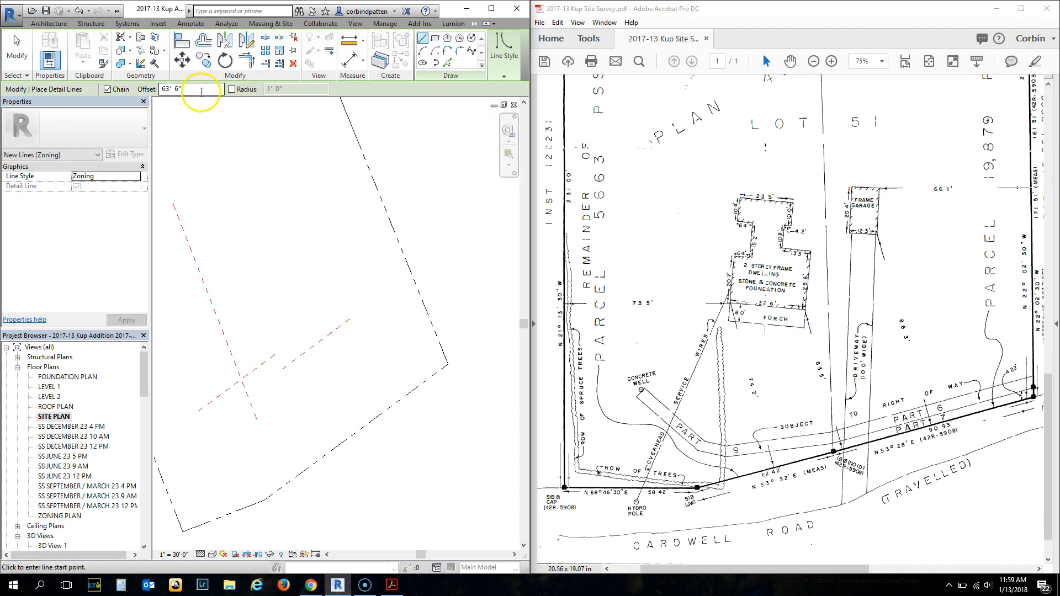
Step: Draw a detail line offset 86.3' inside the road-side property line from the lot's east corner, and delete the stray line outside the lot
drag(202, 90, 159, 90)
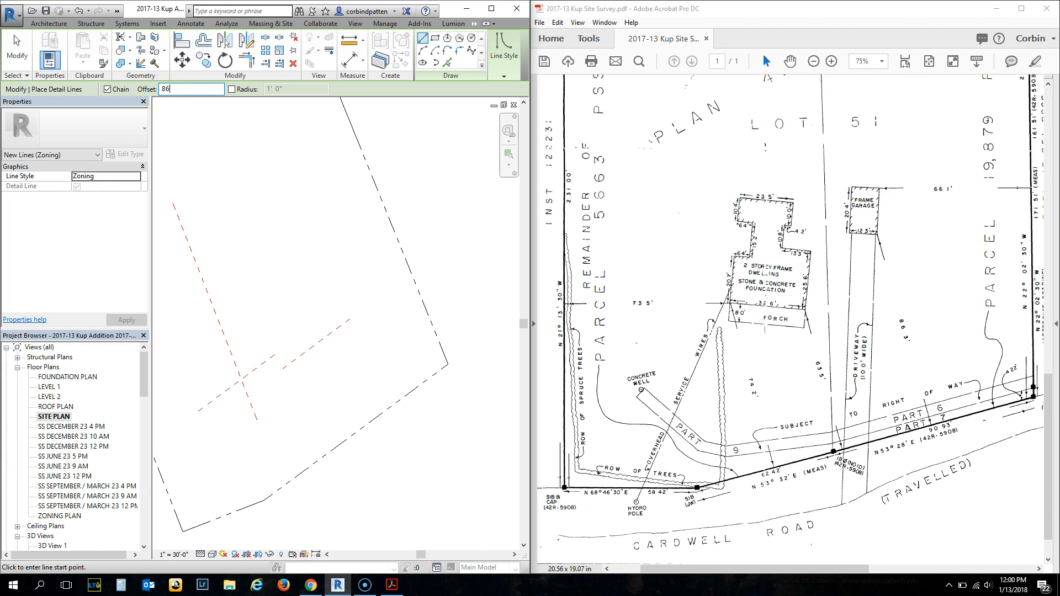
text(86.3)
click(447, 364)
click(380, 415)
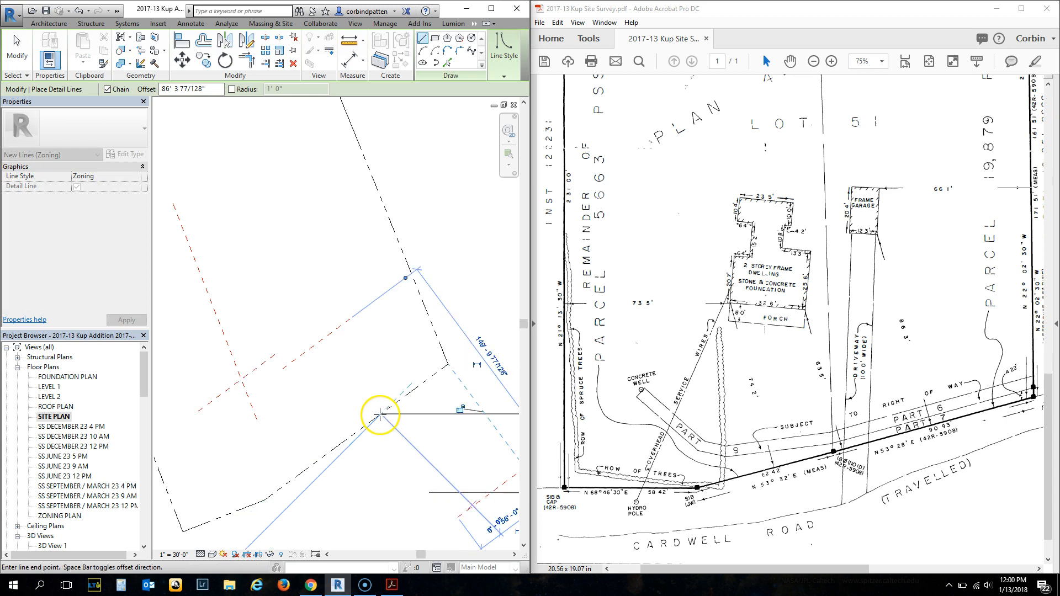
key(Escape)
click(447, 364)
click(392, 405)
key(Escape)
key(Escape)
click(480, 500)
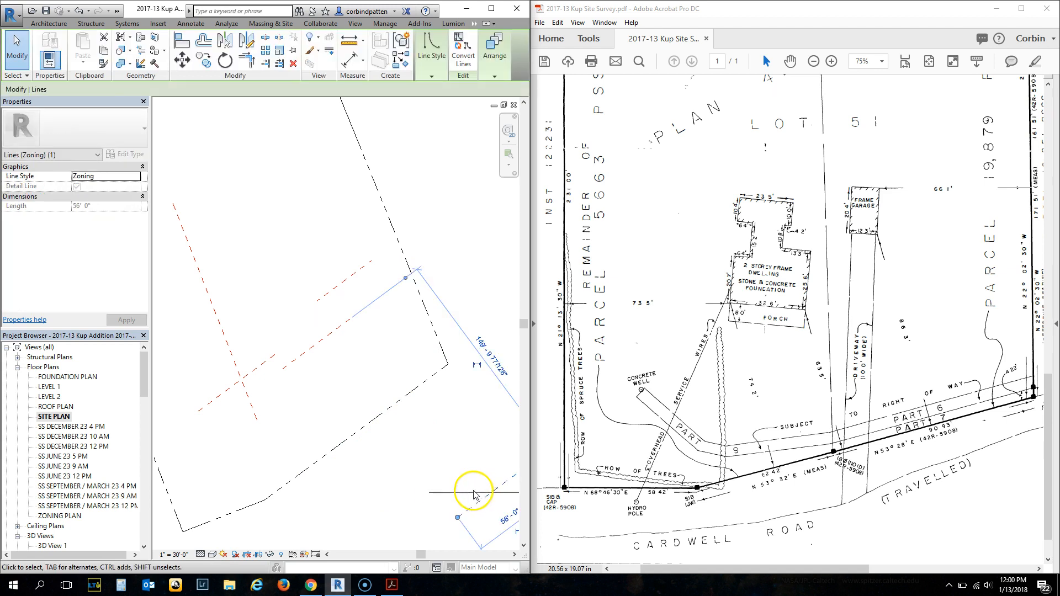
key(Delete)
Step: Draw a detail line offset 66.1' inside the lot, parallel to the east property line
click(235, 37)
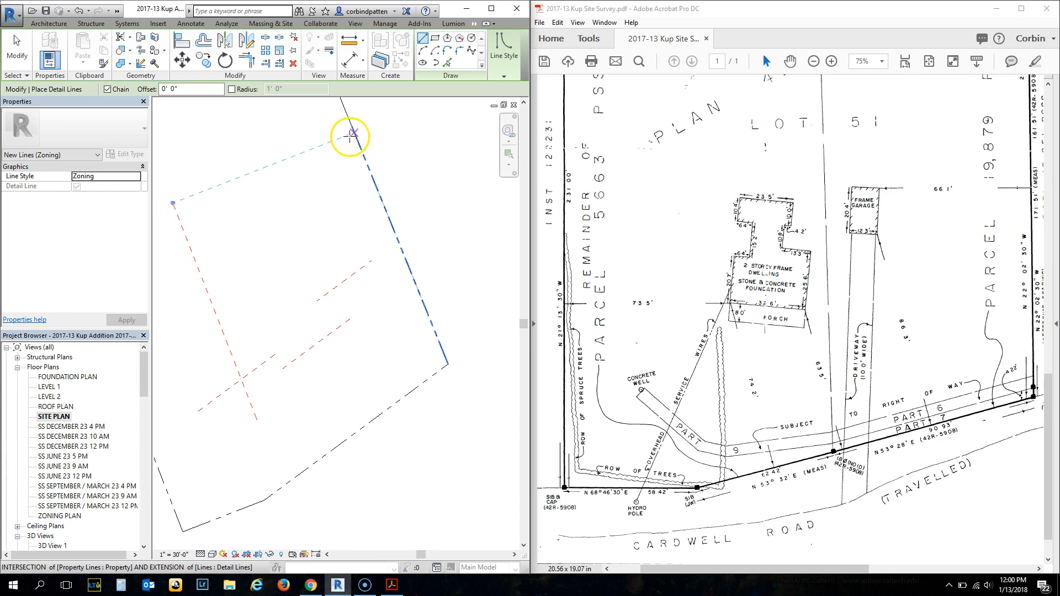
drag(190, 88, 125, 82)
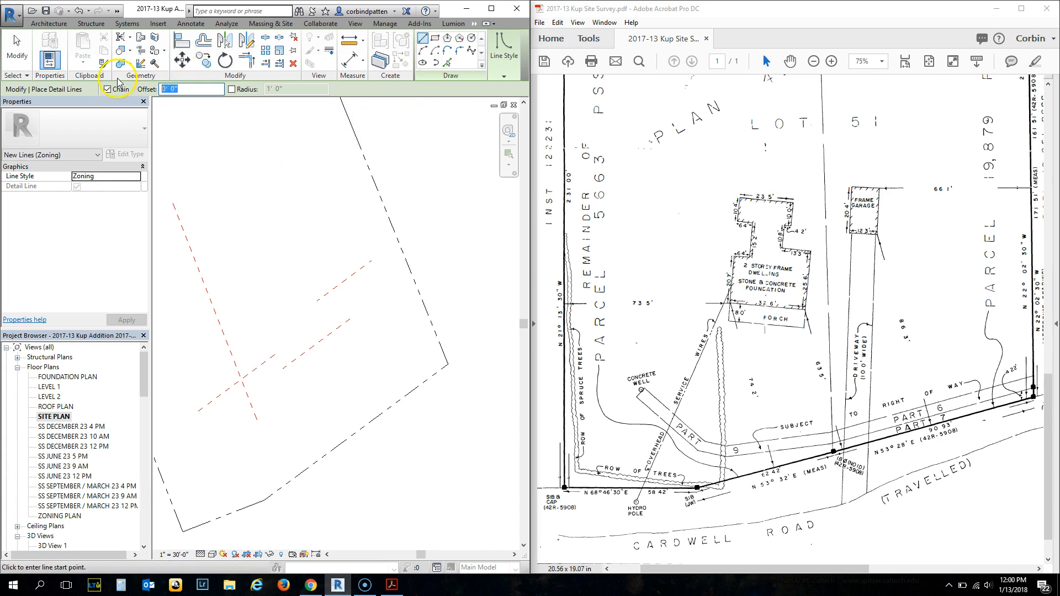
text(66)
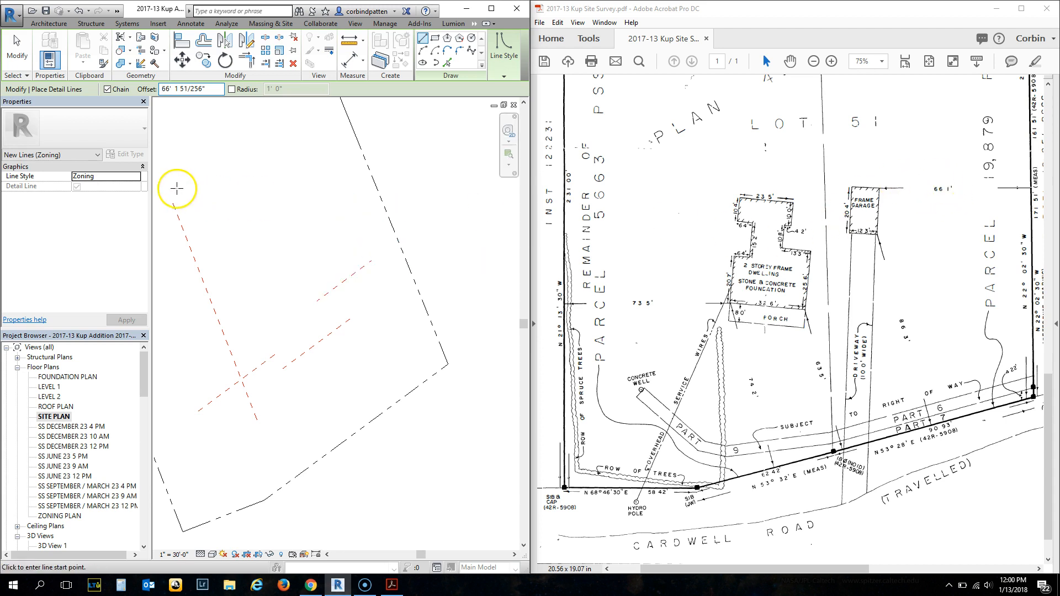
click(374, 172)
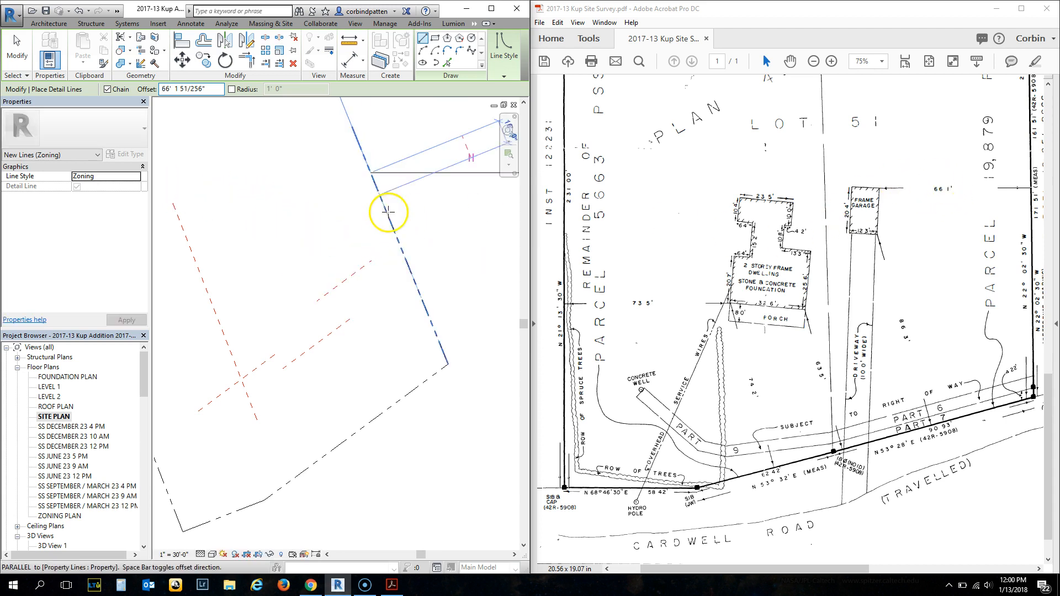
click(398, 241)
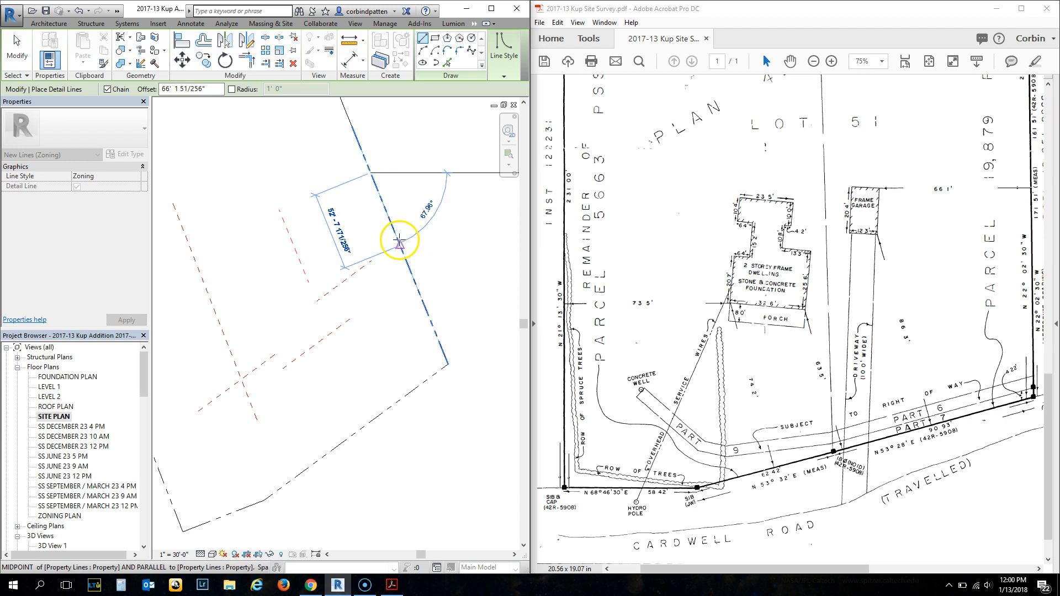
click(411, 272)
key(Escape)
key(Escape)
scroll(259, 323, up, 3)
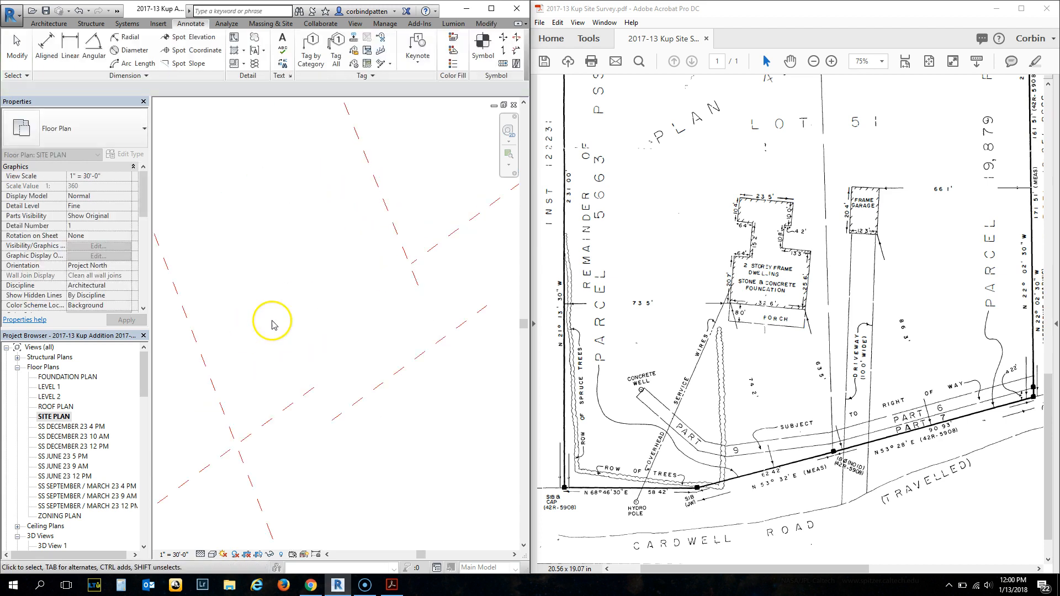
Step: Stretch the west end of the 86.3' offset line past its crossing with the 66.1' offset line
click(421, 251)
drag(411, 265, 363, 304)
key(Escape)
scroll(428, 294, down, 2)
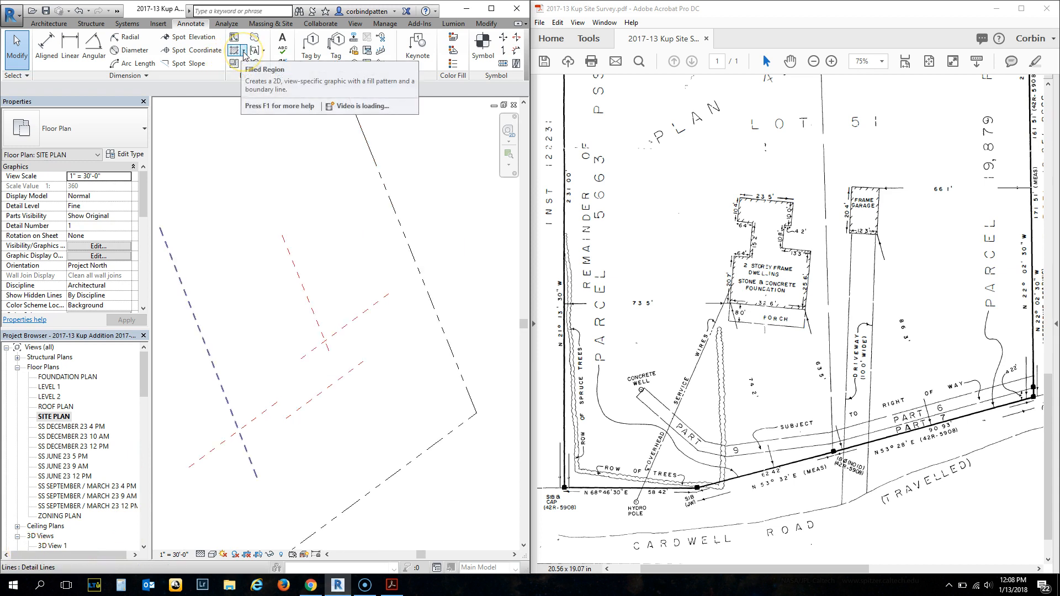
Step: Start a new filled region in the site plan and save the project at the reminder
click(372, 241)
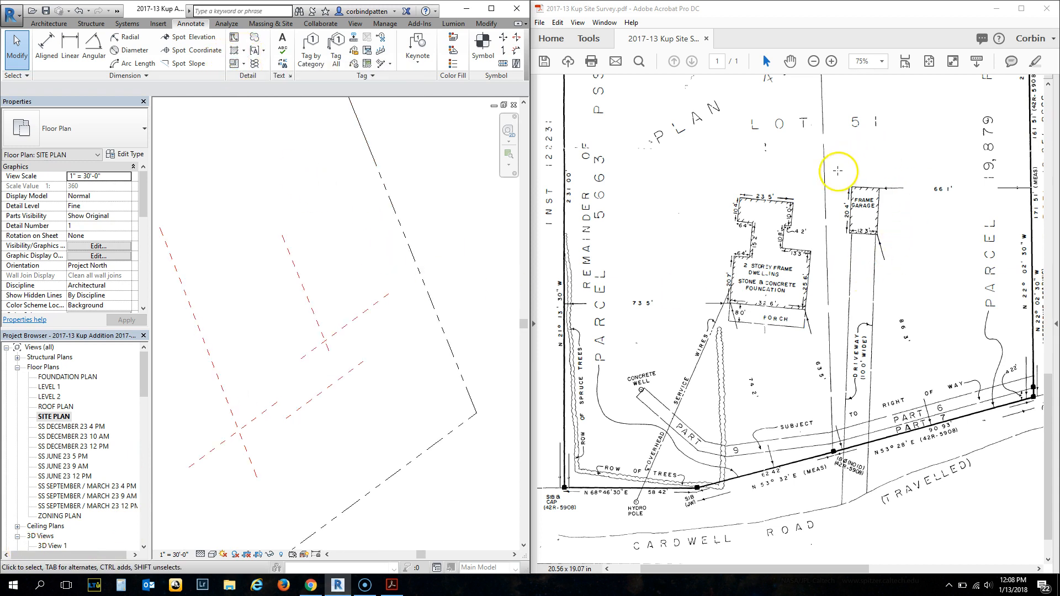
click(246, 53)
click(265, 70)
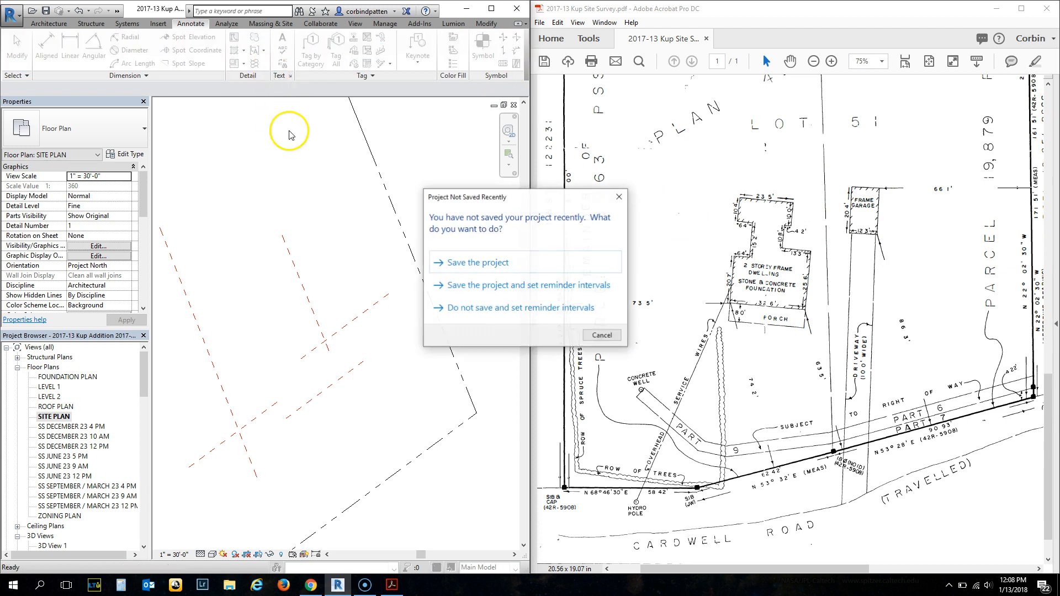
click(484, 269)
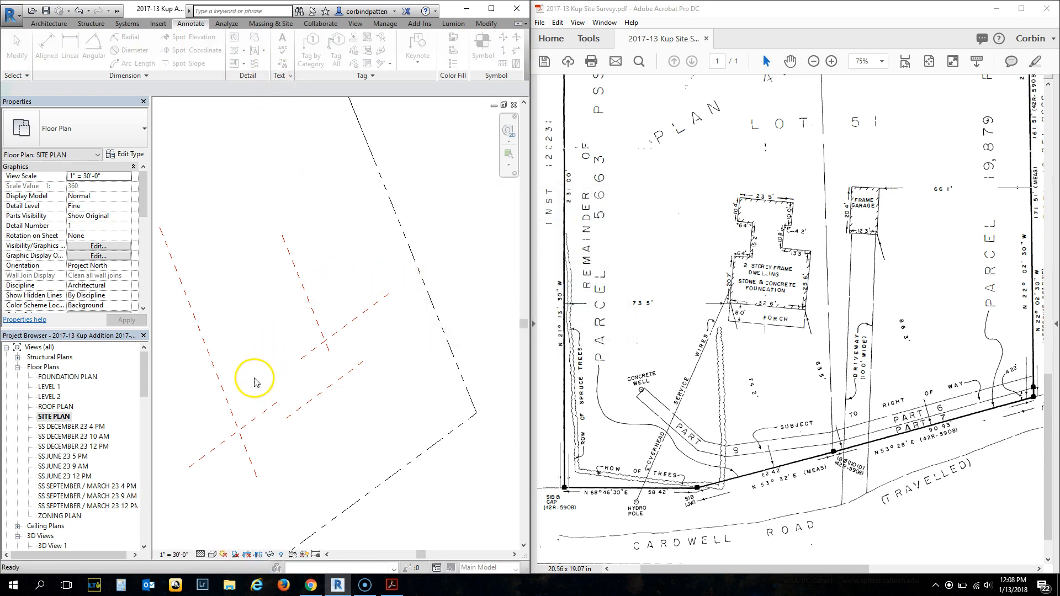
Step: Sketch a rectangular filled region boundary about 19' wide by 24'-6" high west of the 66.1' offset line
click(489, 52)
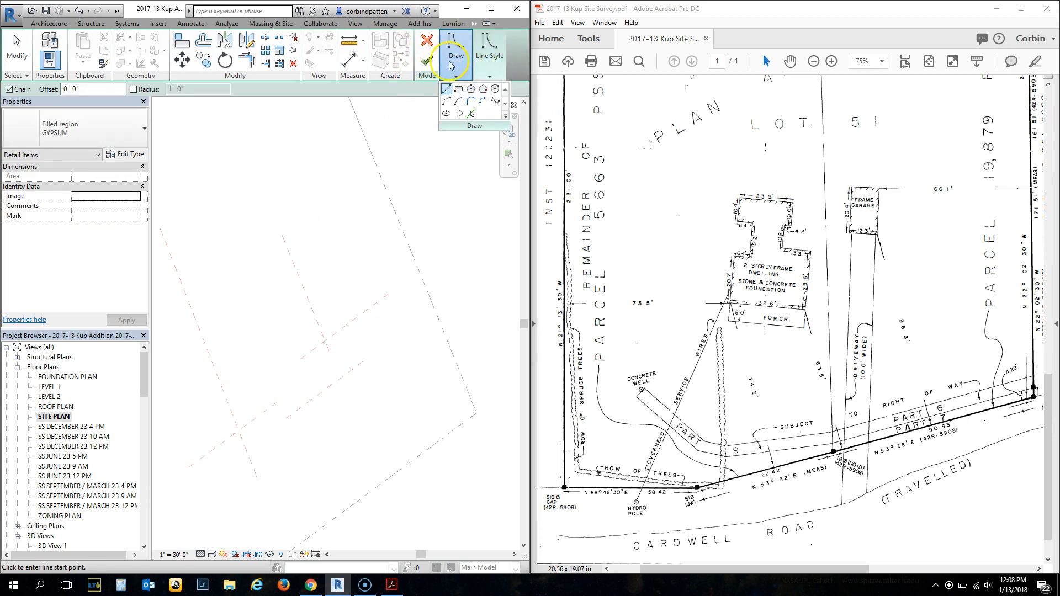
click(453, 71)
click(461, 88)
scroll(267, 328, up, 3)
click(281, 249)
click(348, 329)
scroll(321, 287, up, 3)
key(Escape)
key(Escape)
Step: Set the garage rectangle's width to 12.3' and its height to 20.4'
click(379, 310)
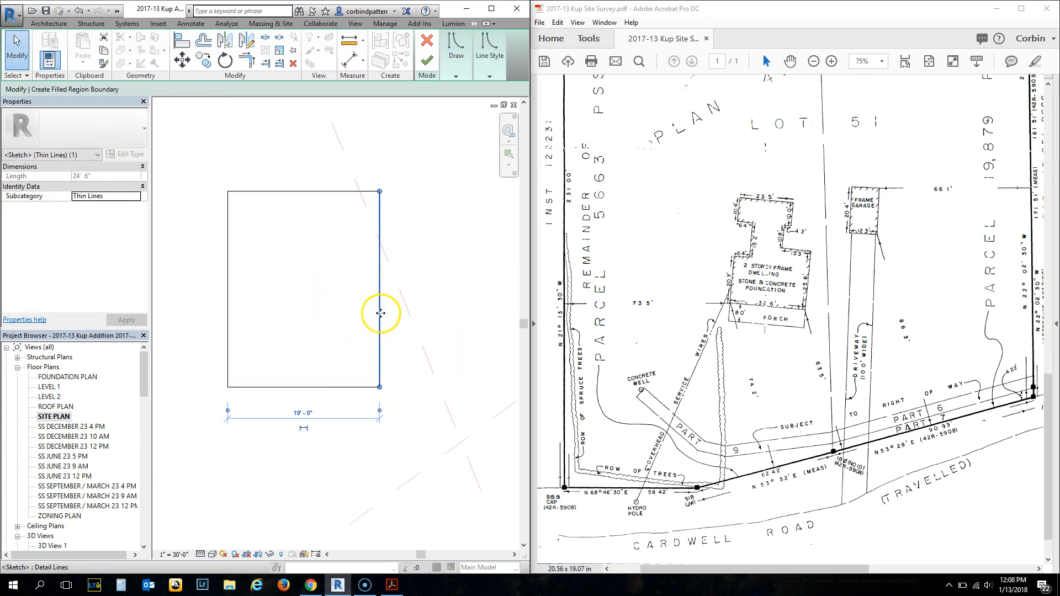
click(303, 414)
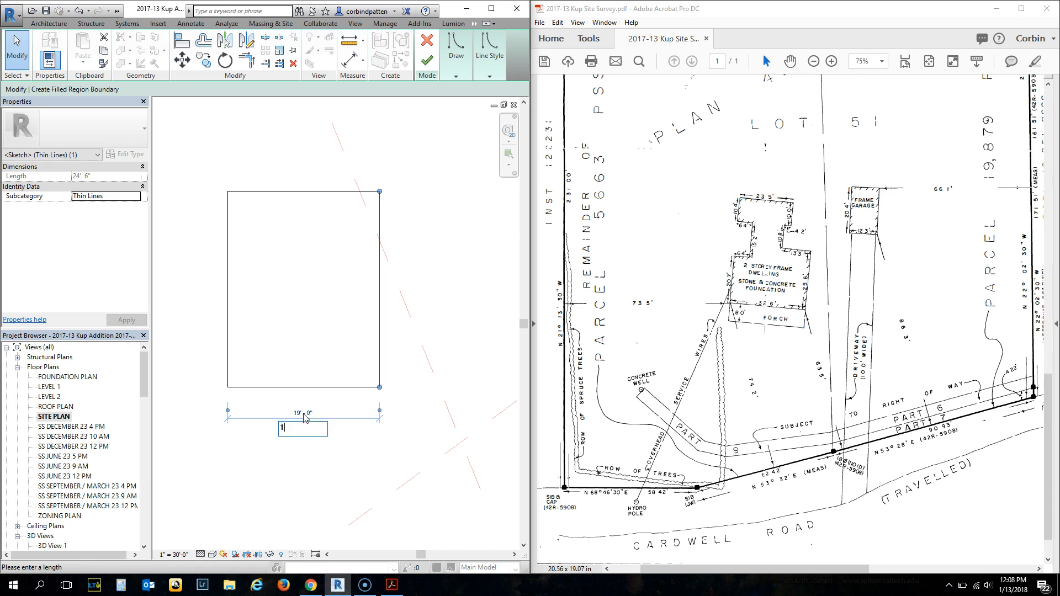
text(12.3)
key(Return)
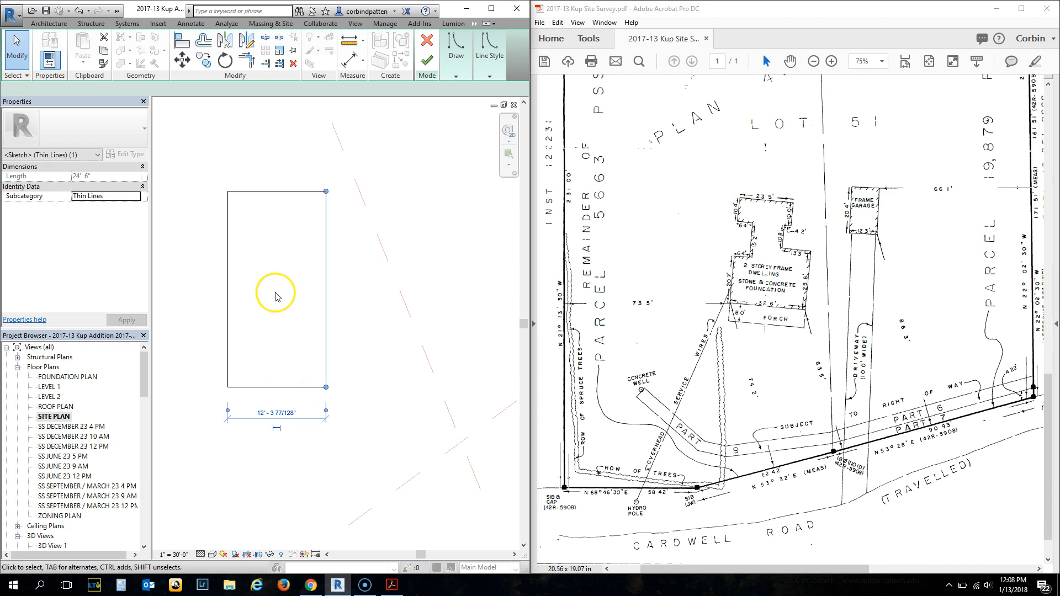
click(275, 293)
click(263, 191)
click(351, 287)
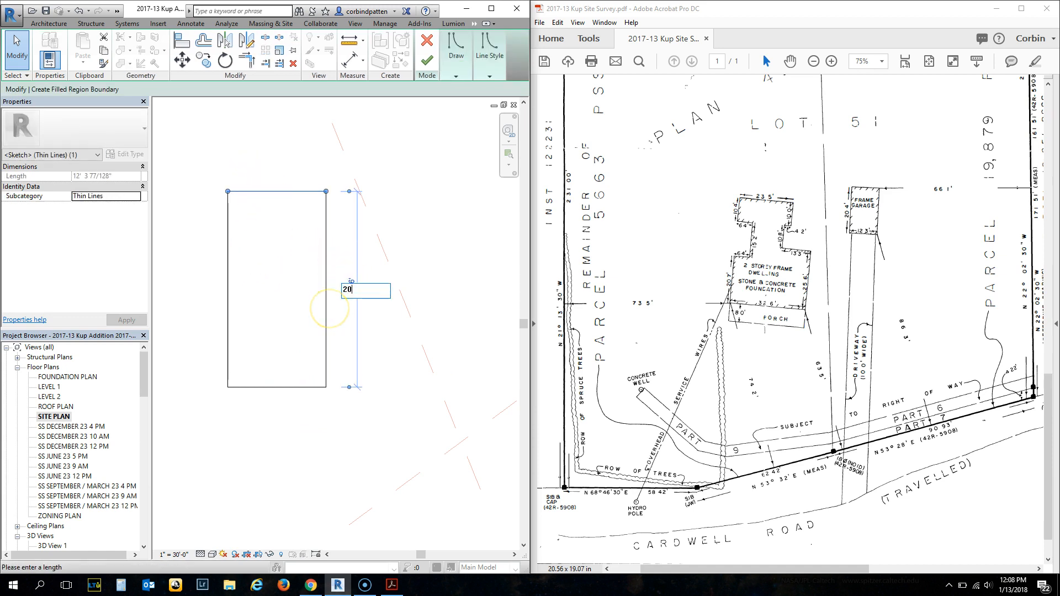
key(Return)
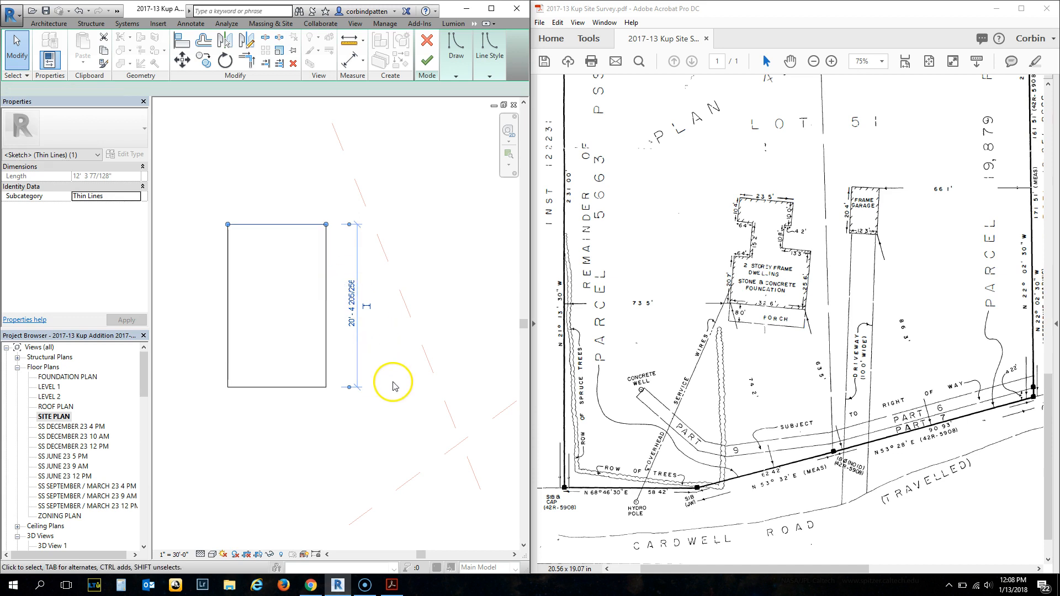
click(309, 356)
Step: Draw a second rectangle offset 3' inside the garage boundary
scroll(379, 362, down, 2)
scroll(320, 301, up, 3)
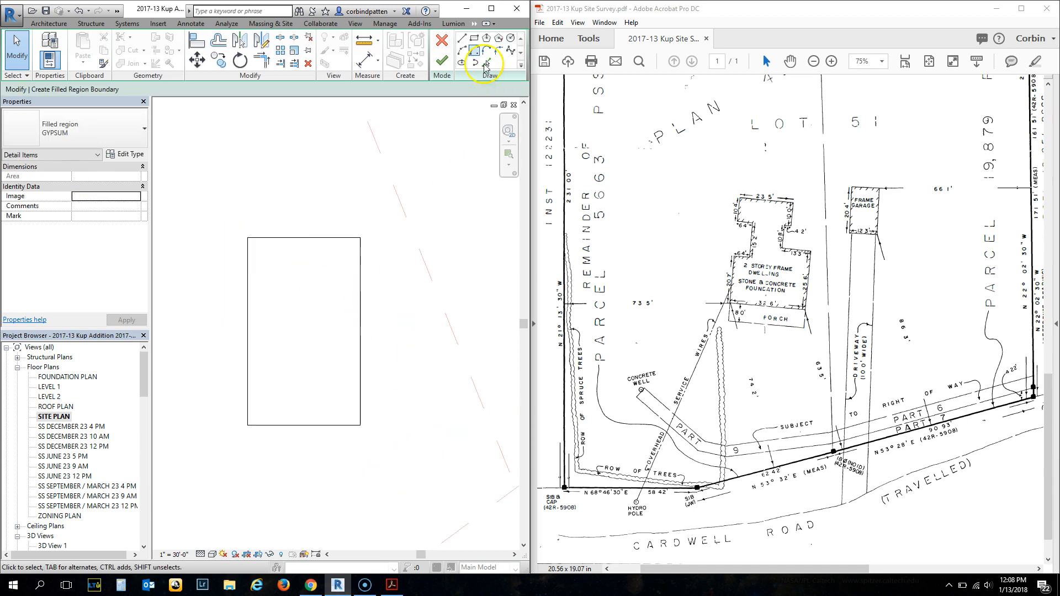
click(477, 49)
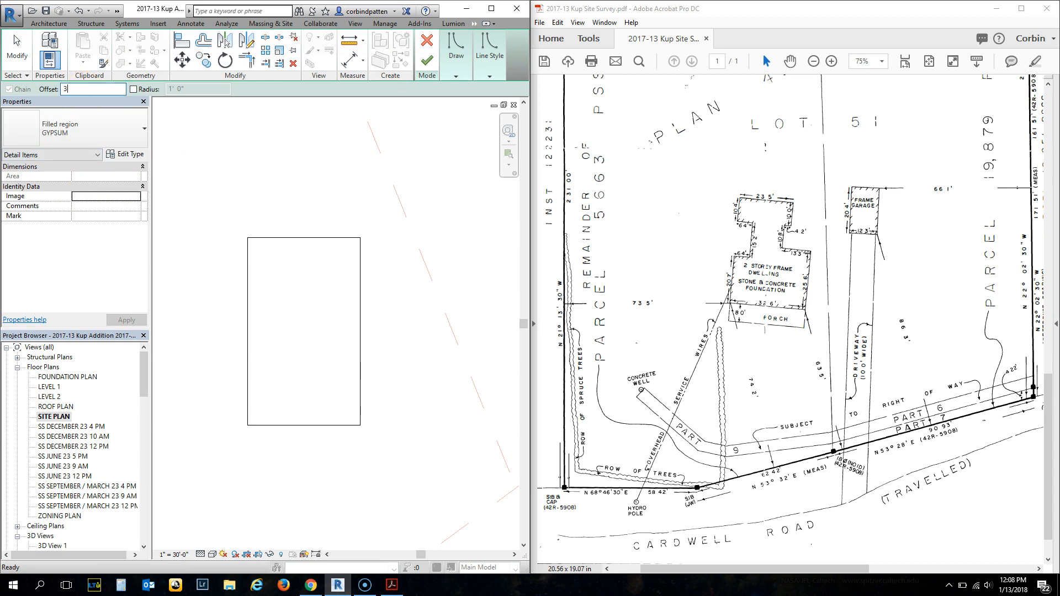
click(360, 425)
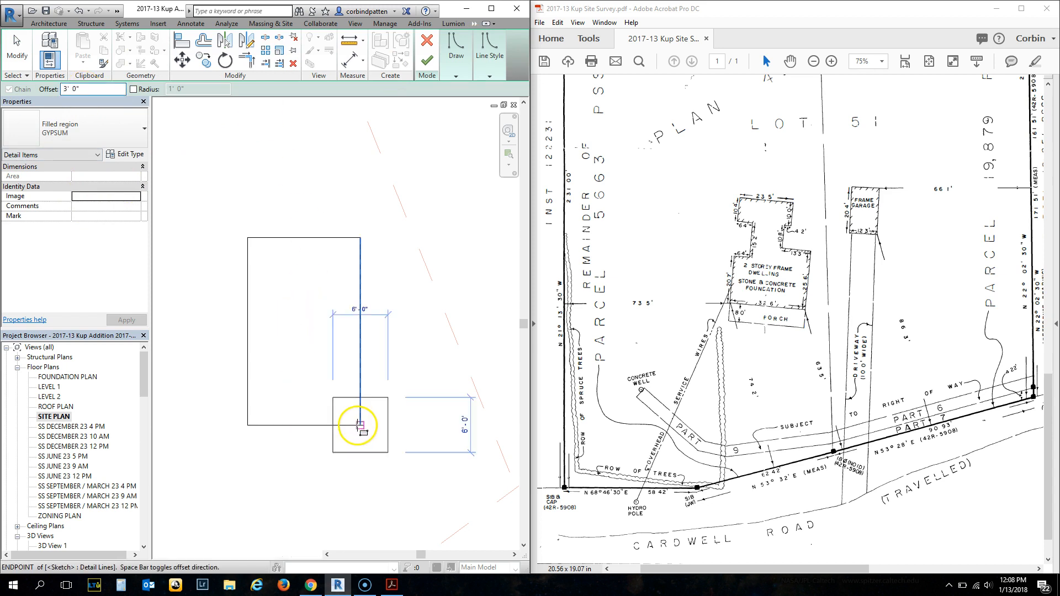
click(249, 236)
key(Escape)
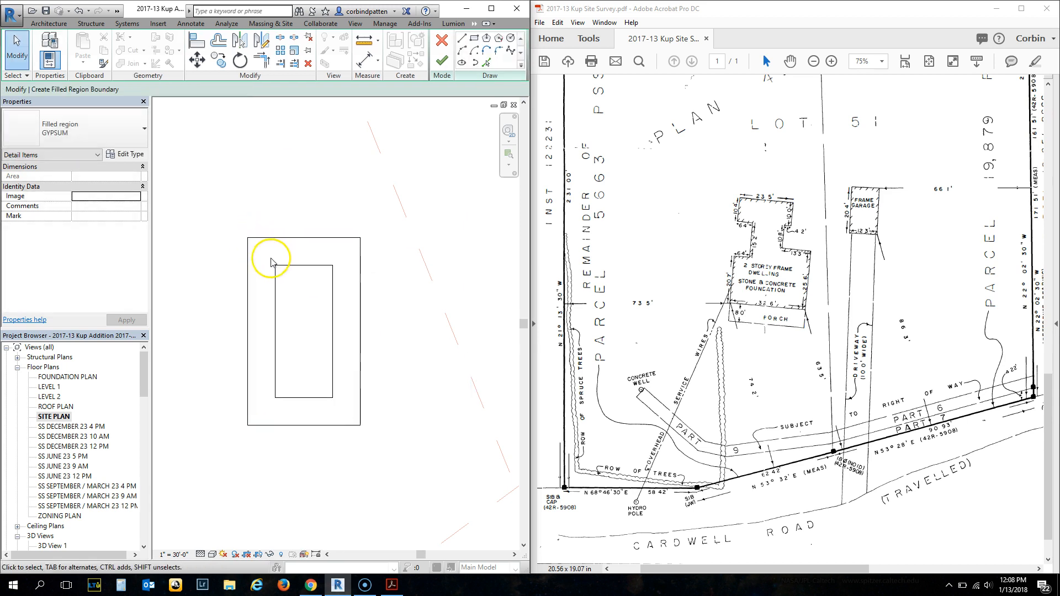
Step: Change the four inner rectangle lines to the <Invisible lines> style
drag(271, 257, 342, 409)
mouse_move(487, 62)
click(490, 100)
scroll(506, 165, up, 15)
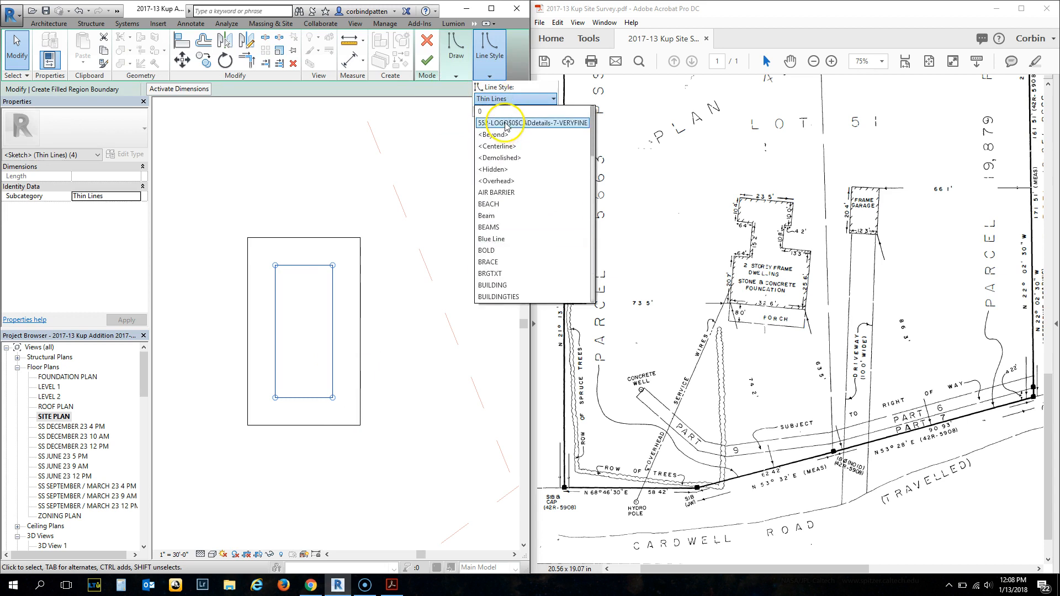
scroll(514, 177, down, 15)
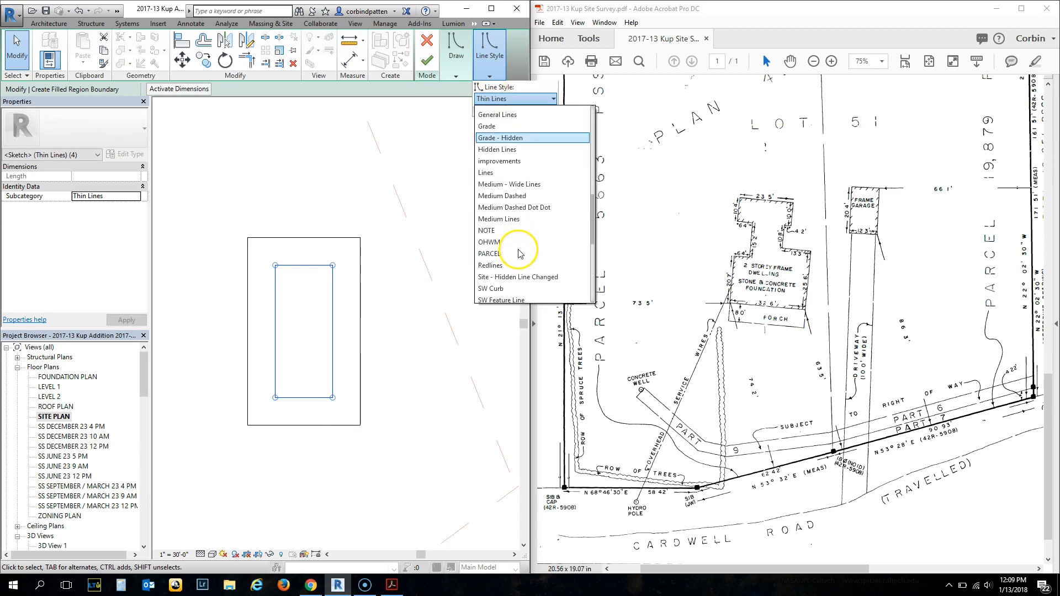
scroll(519, 265, down, 2)
click(519, 286)
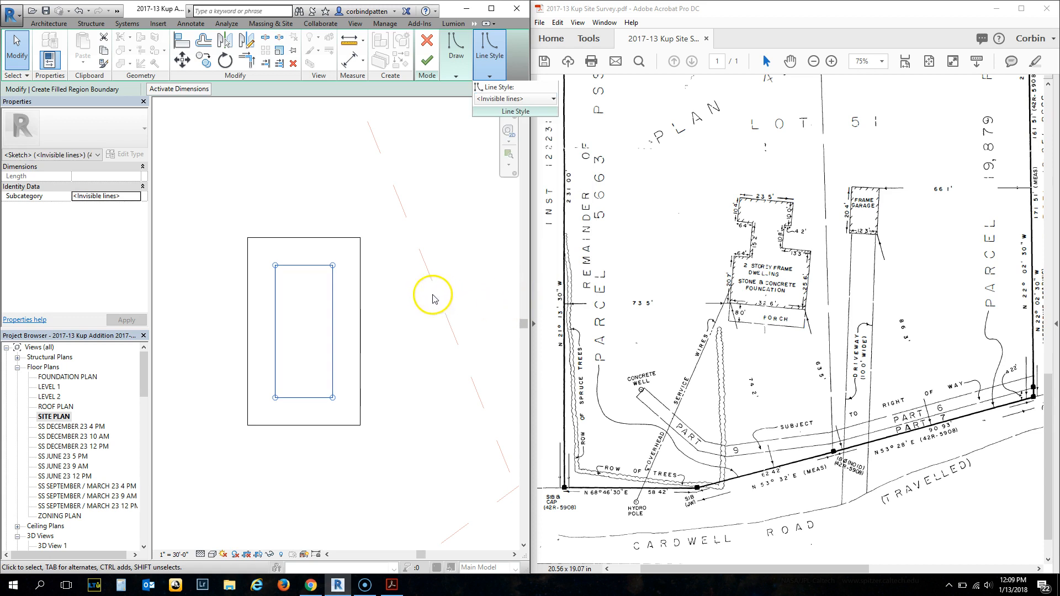
click(401, 263)
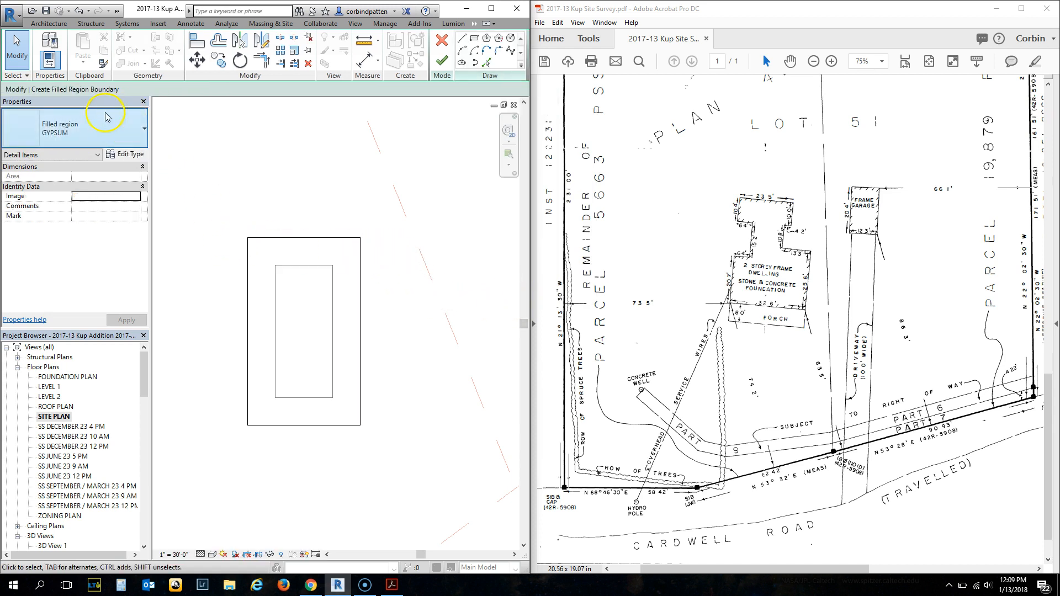
Step: Assign the Diagonal Up 2 filled region type to the garage and finish the boundary sketch
click(111, 128)
scroll(59, 291, up, 5)
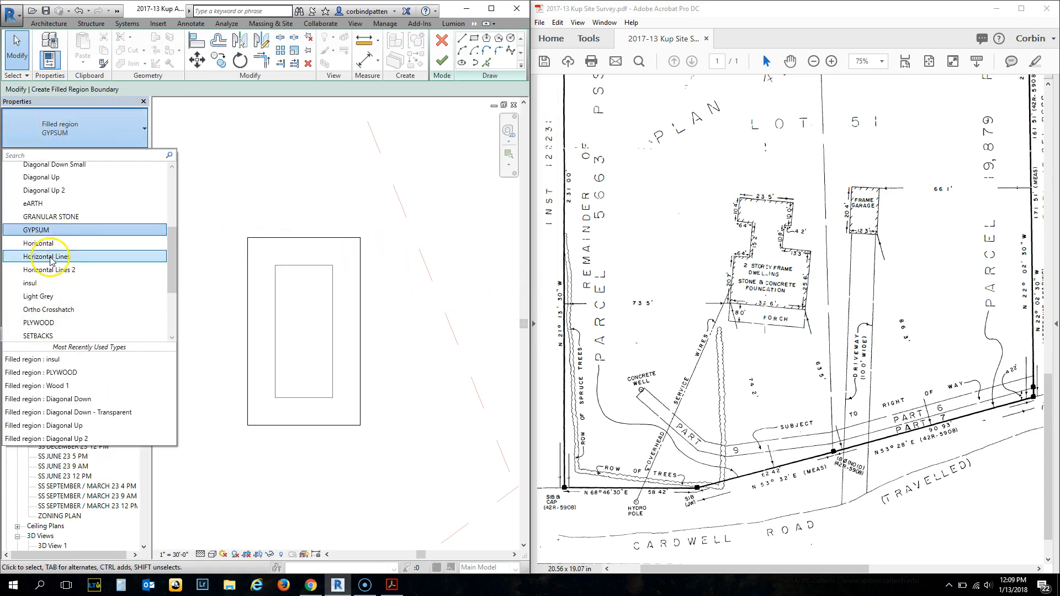
scroll(59, 291, down, 1)
click(55, 314)
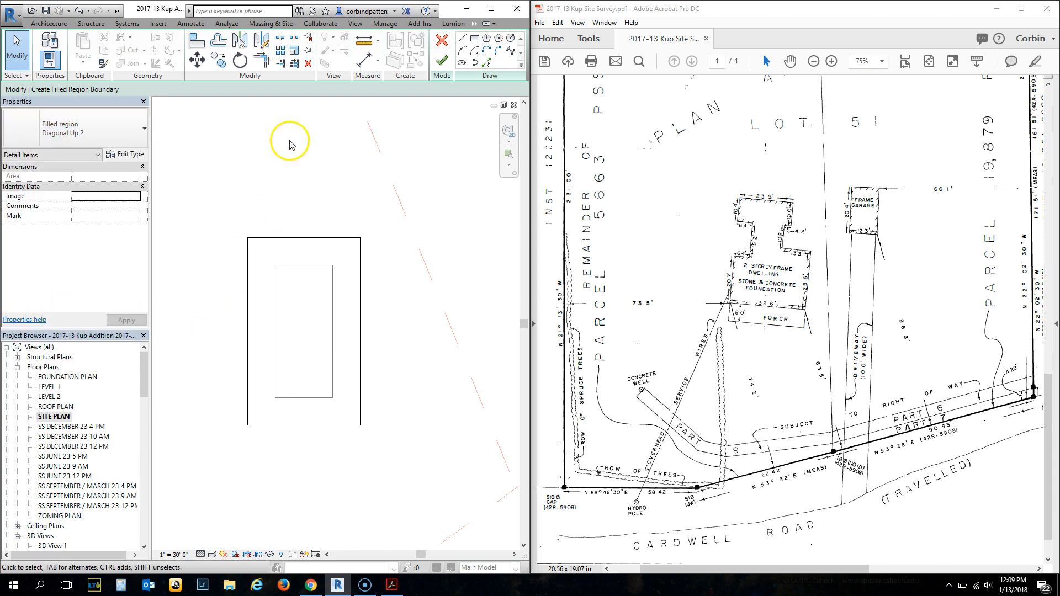
click(434, 65)
click(264, 218)
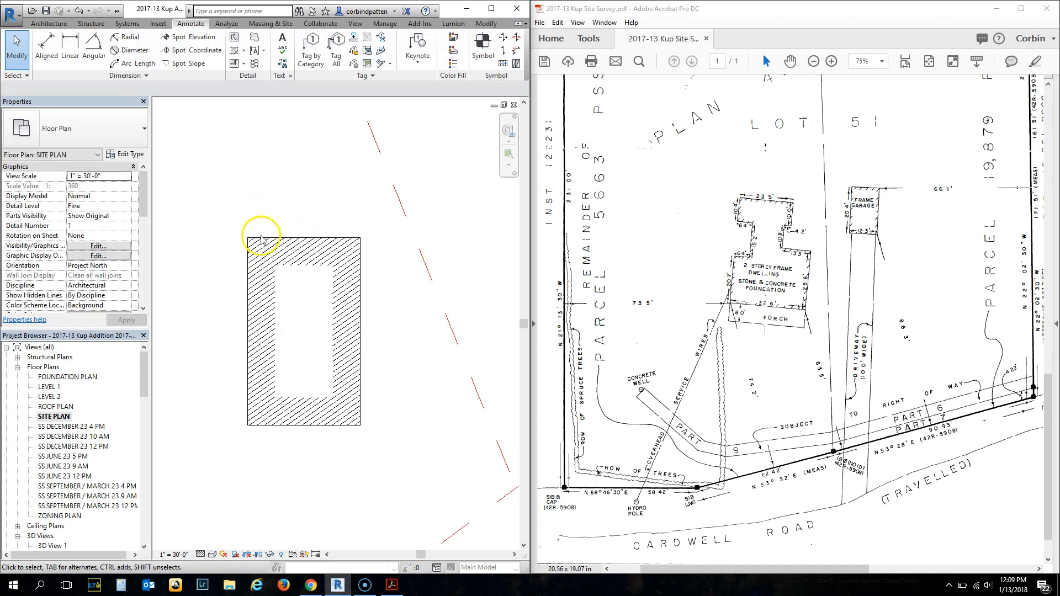
Step: Move the garage region by its lower-right corner onto the 86.3' offset line, beside the crossing with the 66.1' line
scroll(275, 330, down, 4)
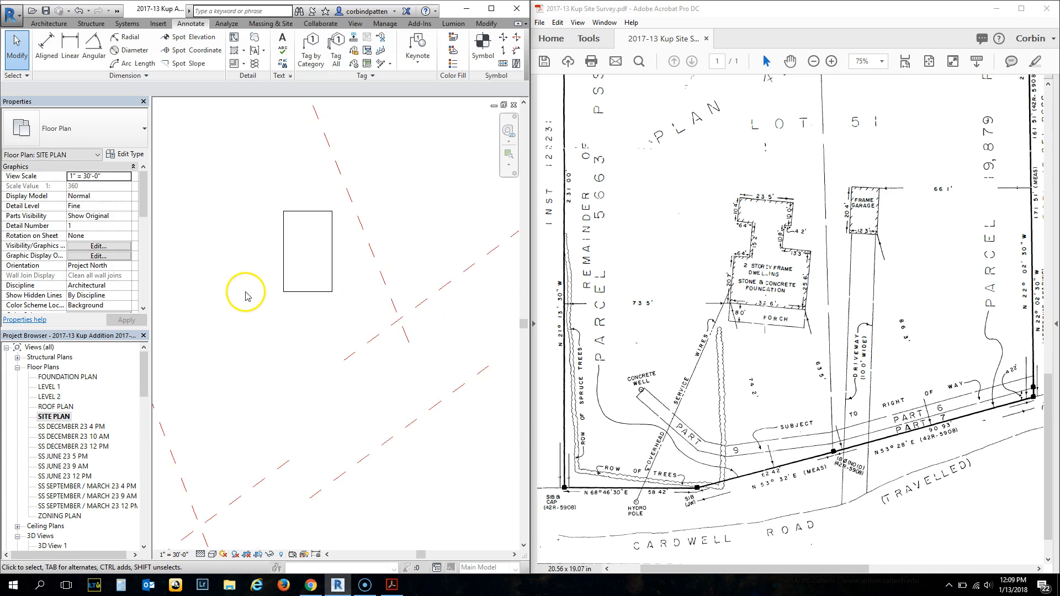
scroll(318, 279, up, 1)
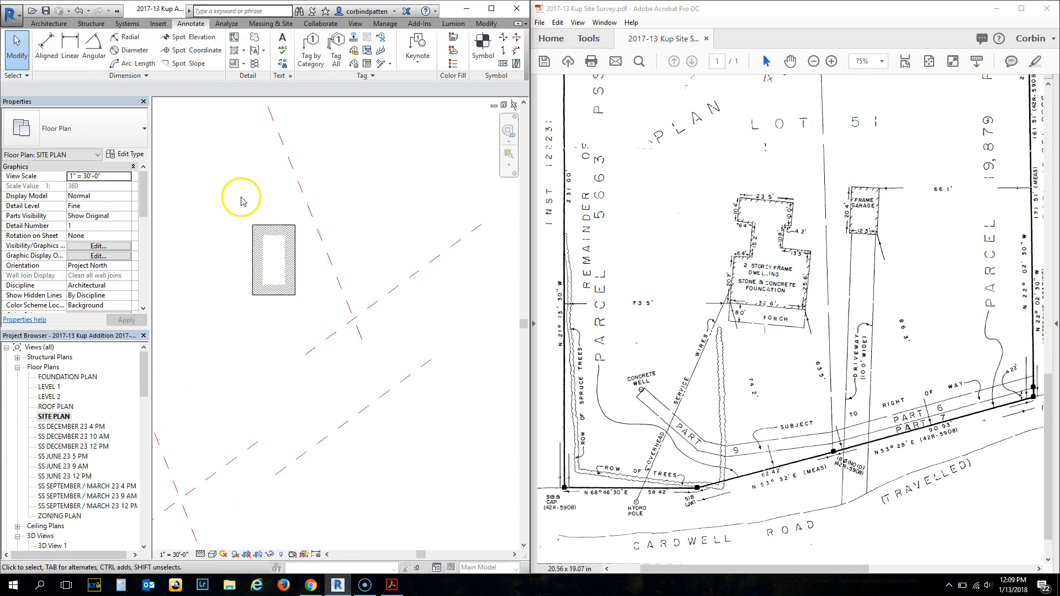
scroll(273, 279, up, 3)
click(307, 314)
scroll(304, 310, down, 1)
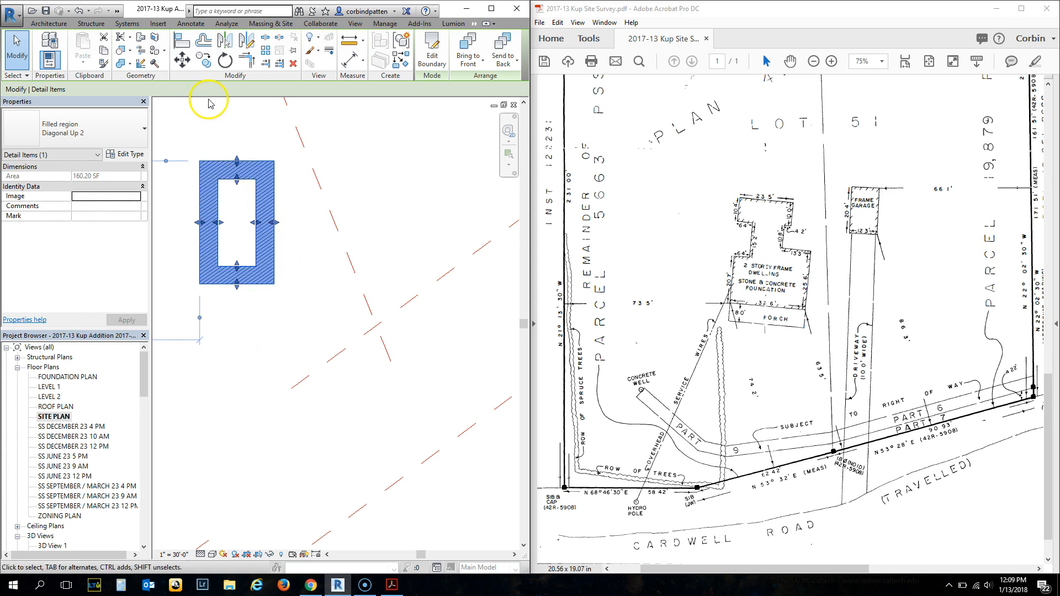
click(182, 60)
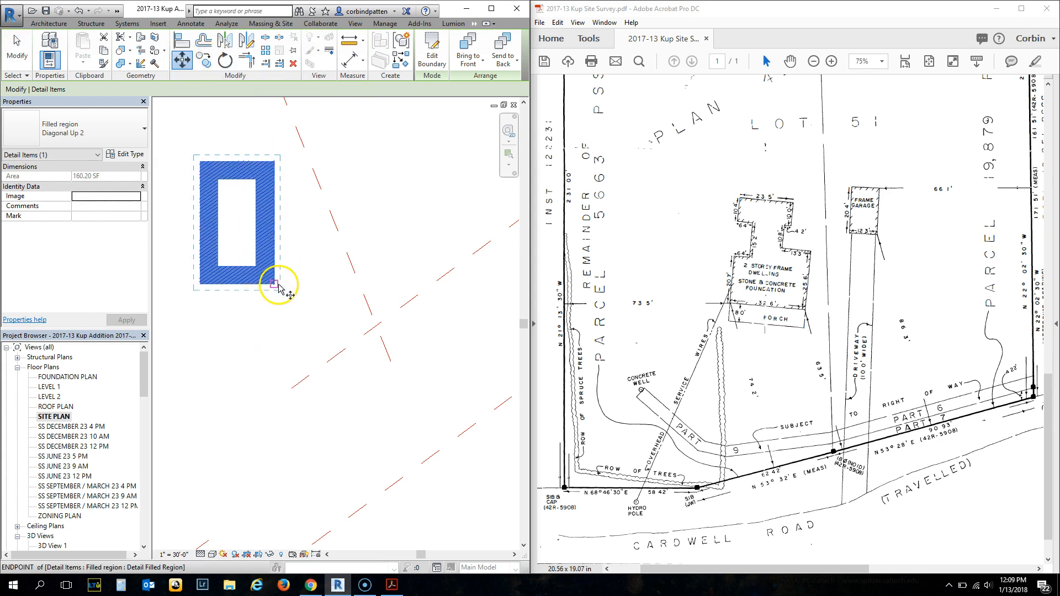
click(274, 284)
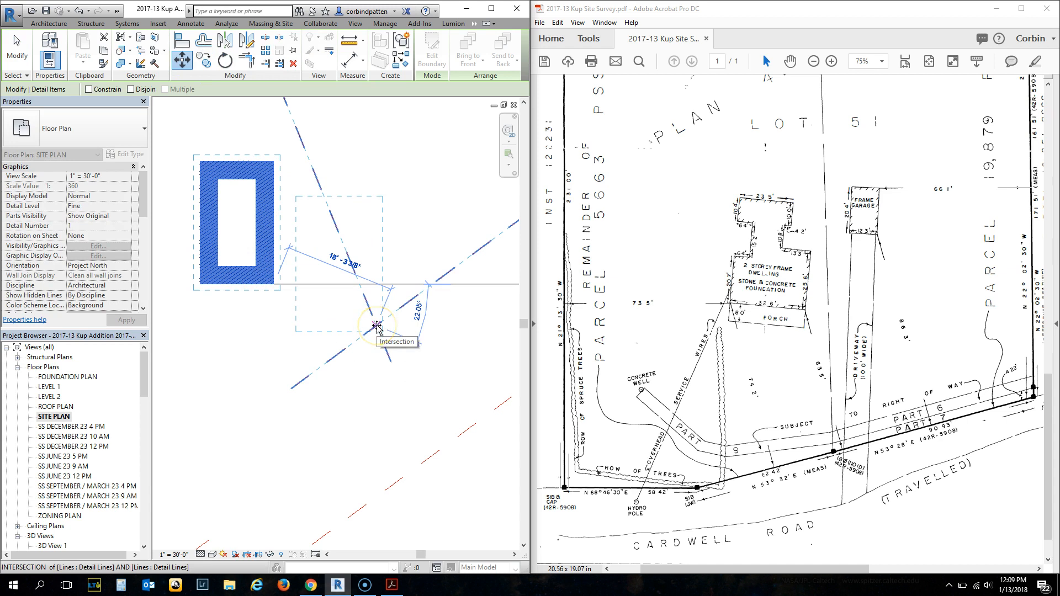
click(374, 325)
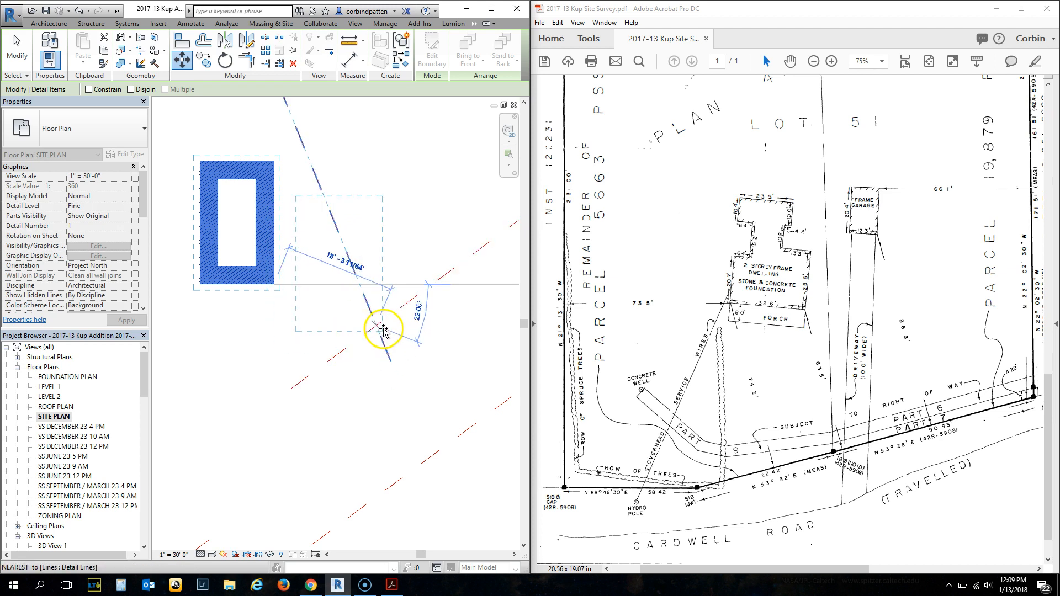
click(391, 326)
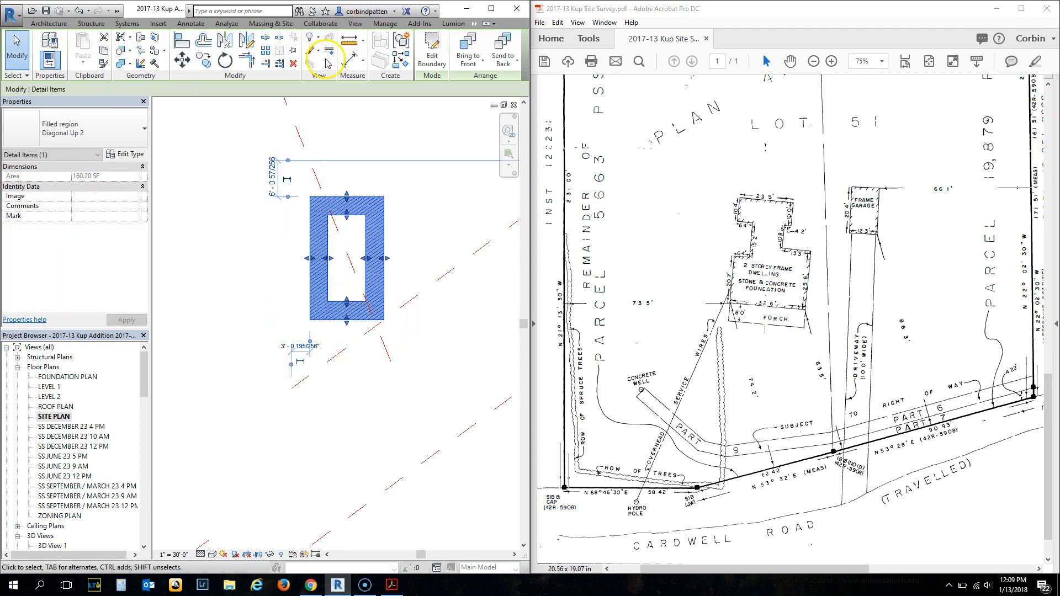
Step: Rotate the garage region about its lower-right corner until its upper-right corner meets the 66.1' offset line
click(225, 64)
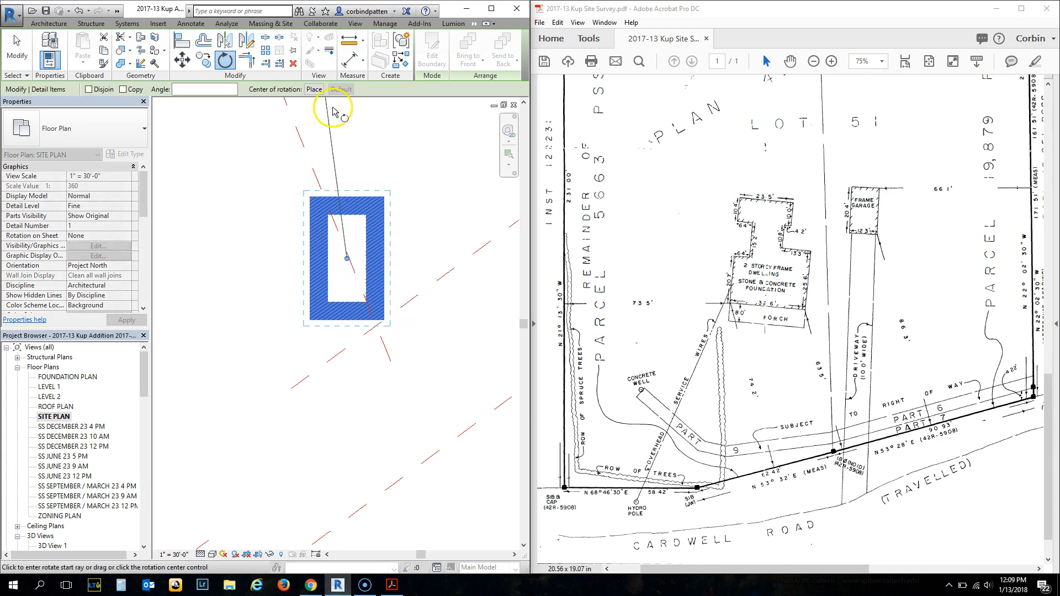
click(314, 89)
click(384, 196)
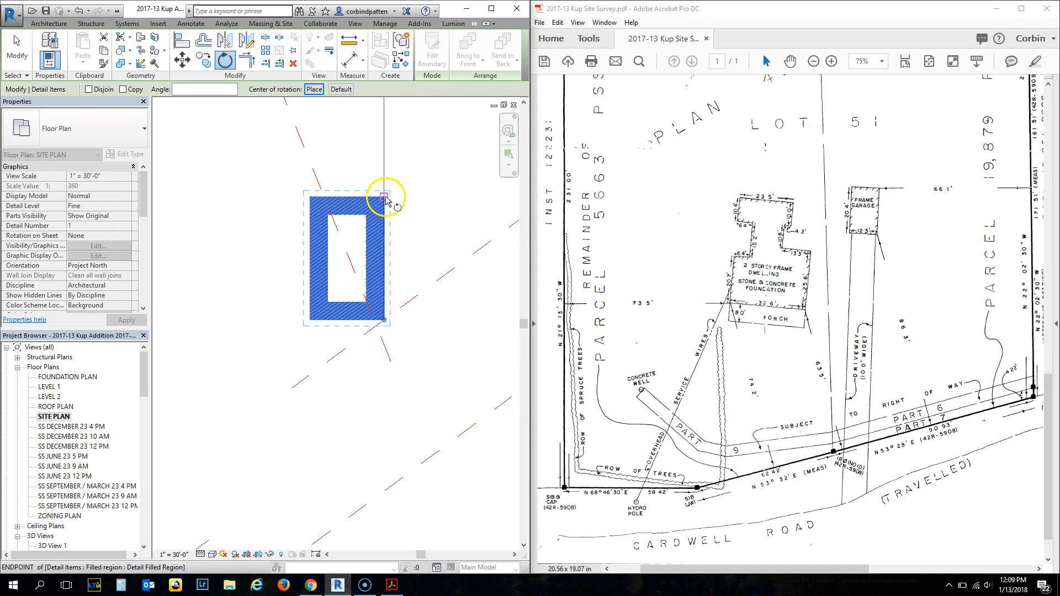
click(385, 197)
click(330, 200)
click(264, 172)
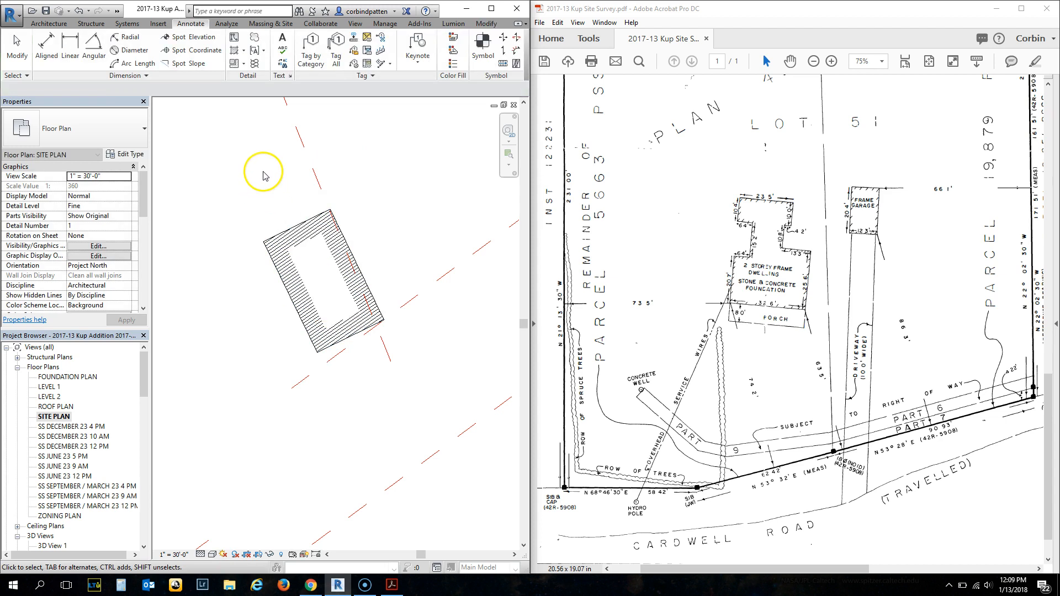
scroll(398, 257, down, 5)
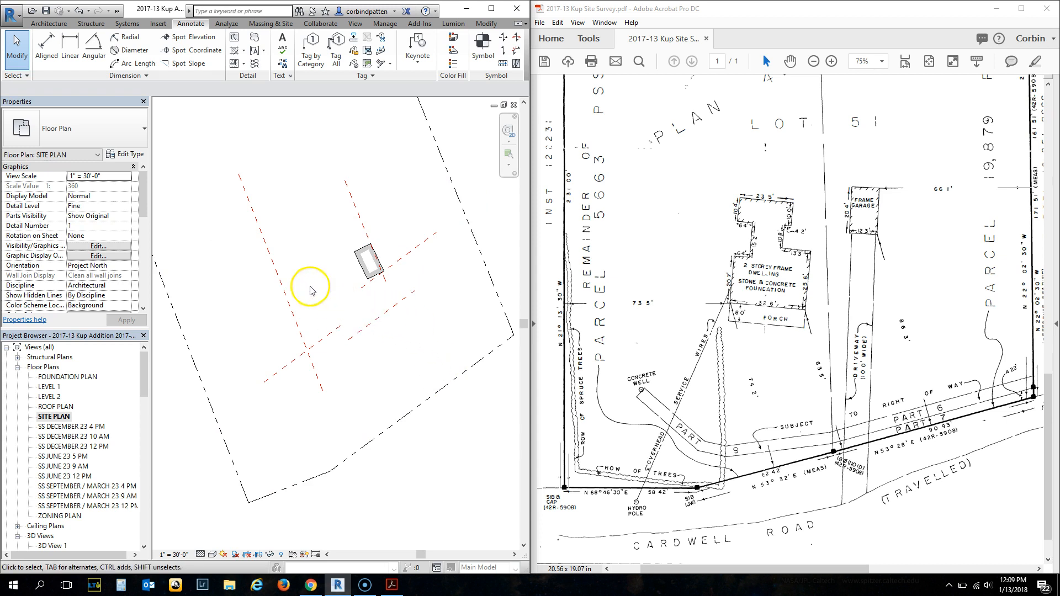
scroll(293, 287, up, 4)
scroll(326, 243, down, 5)
scroll(298, 208, up, 2)
scroll(288, 276, up, 3)
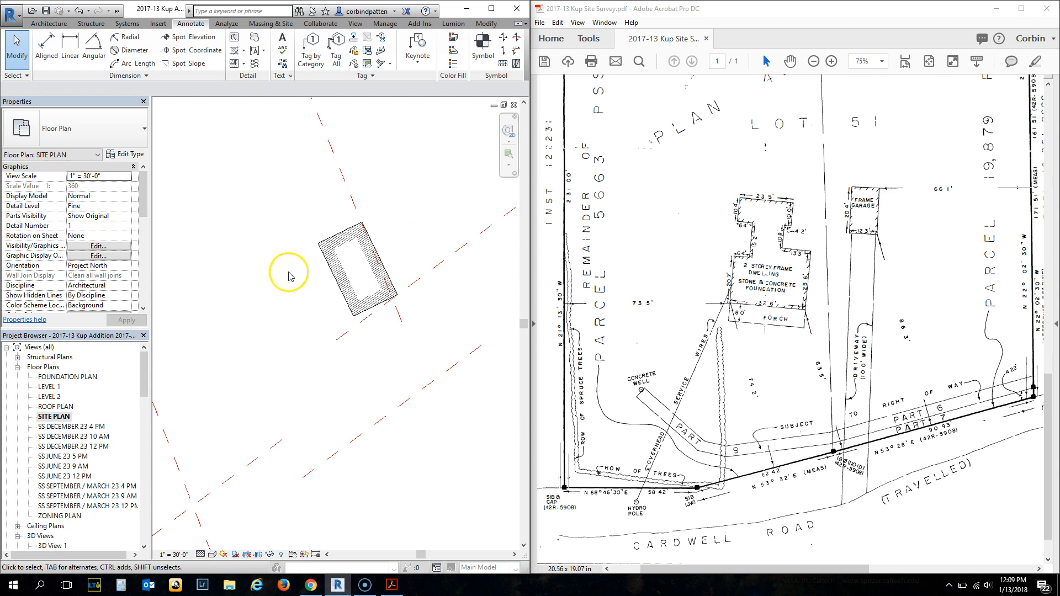
scroll(423, 217, down, 2)
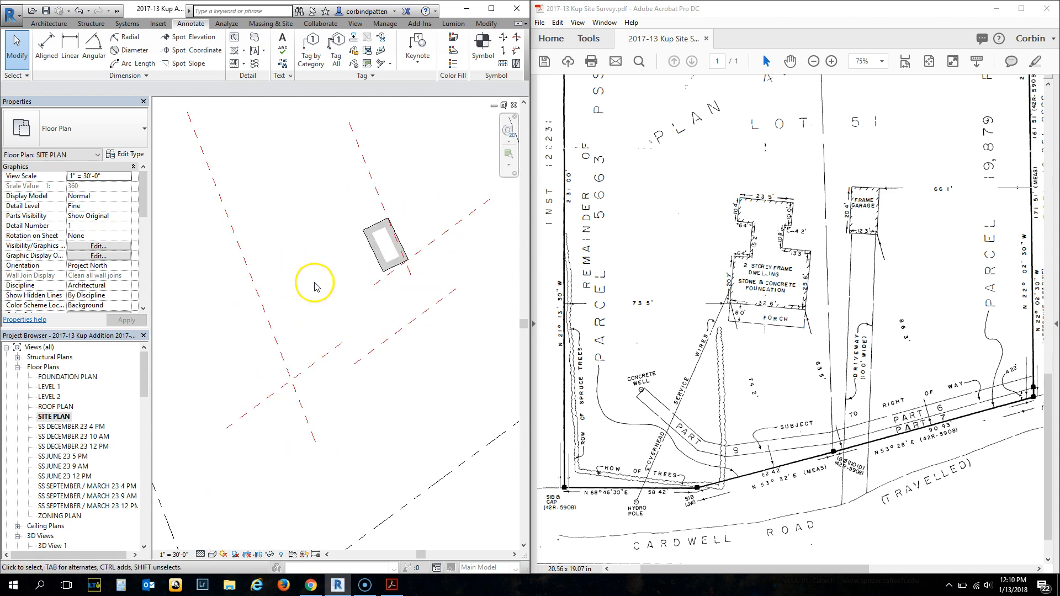
Step: Start a Diagonal Up 2 filled region for the house and begin its boundary with a horizontal line near the left-hand offset line crossing
scroll(249, 375, up, 2)
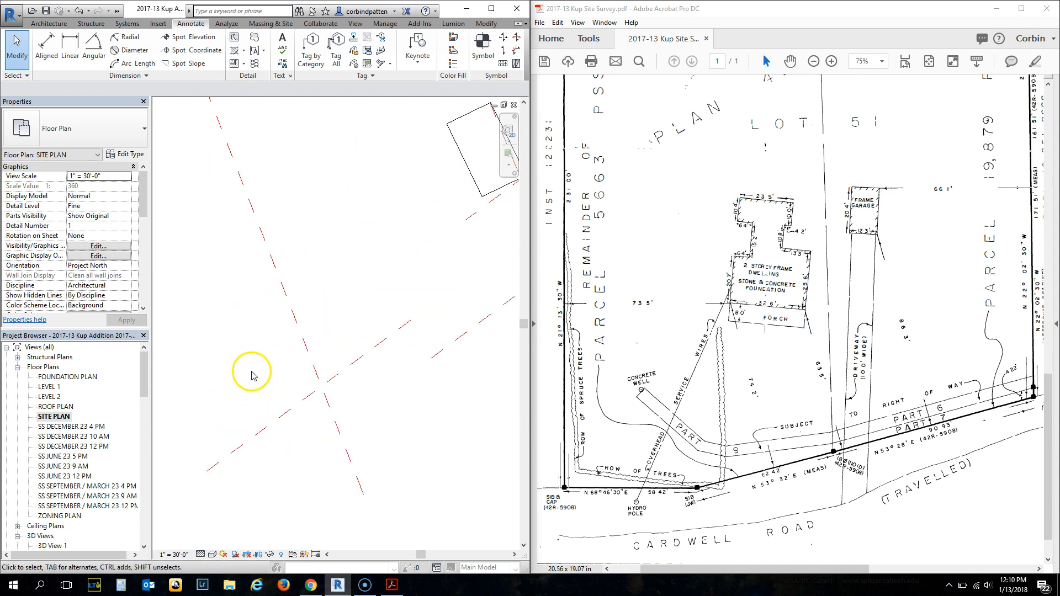
click(244, 51)
click(267, 66)
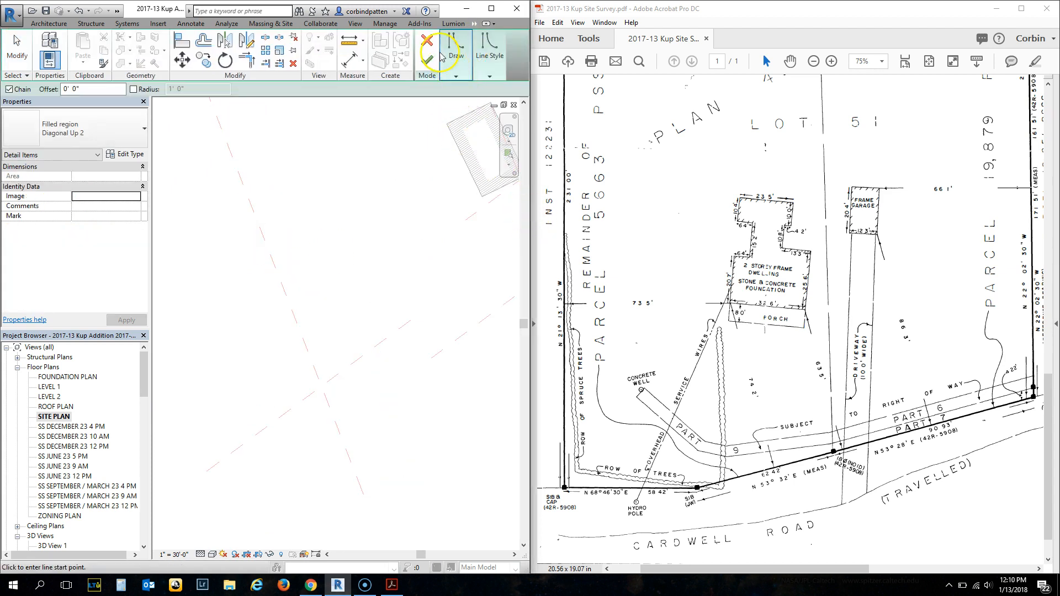
click(450, 66)
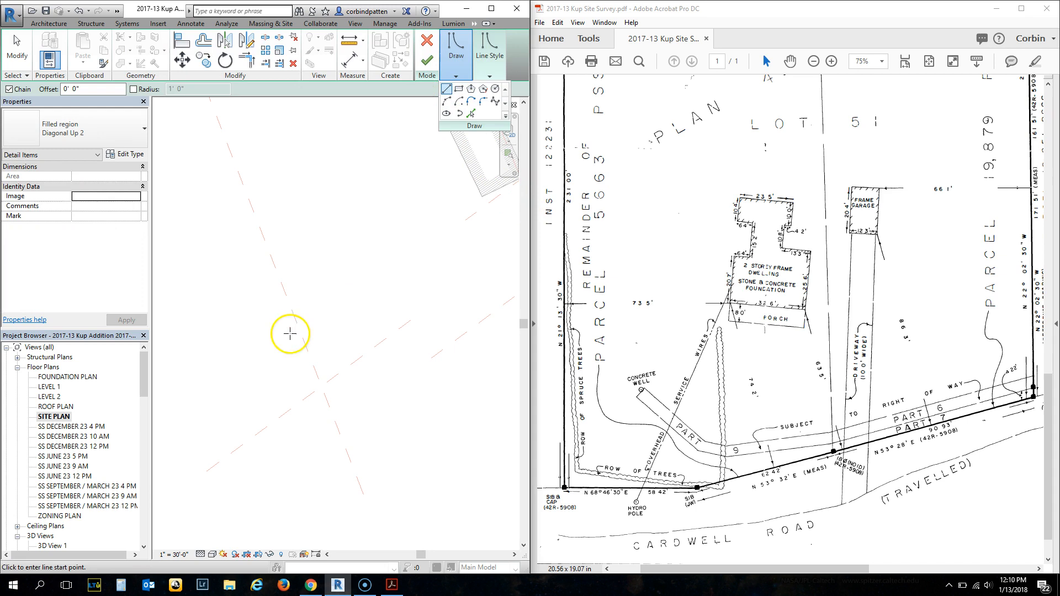
click(225, 364)
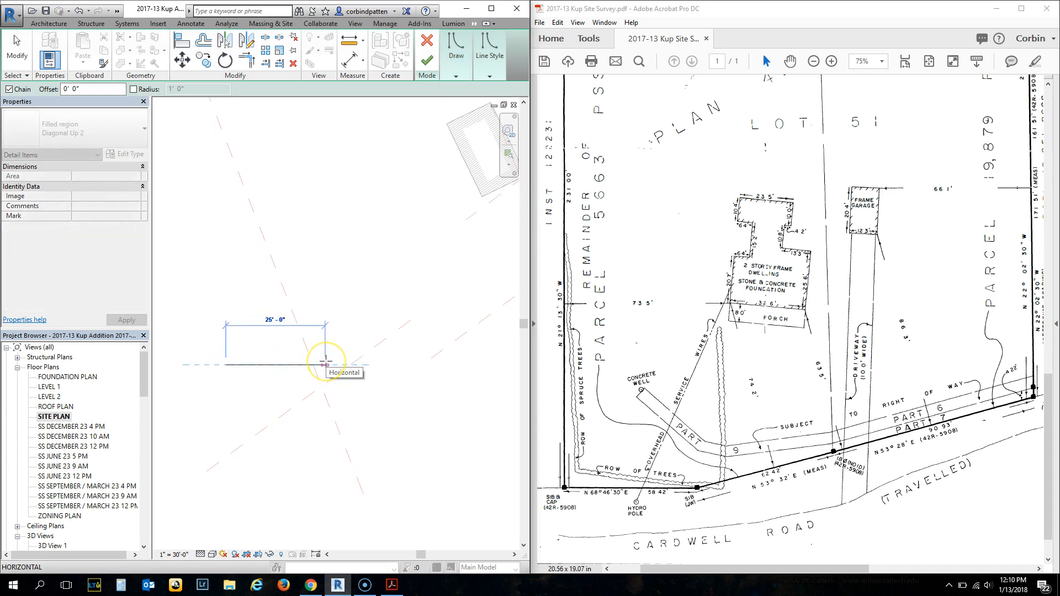
text(3)
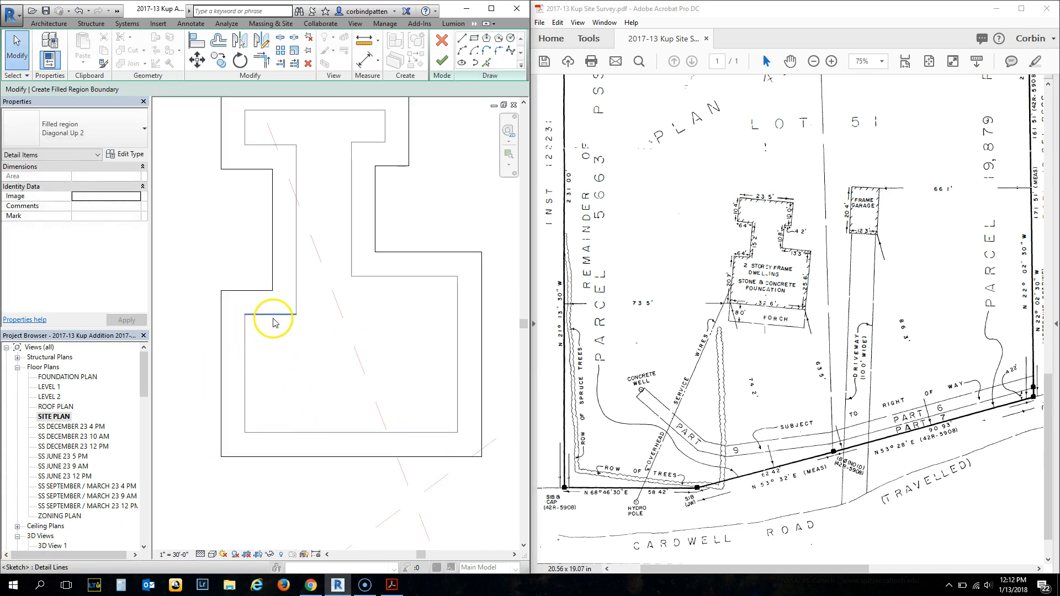
Step: Finish the house's filled region boundary sketch
click(443, 65)
click(312, 331)
scroll(310, 339, down, 3)
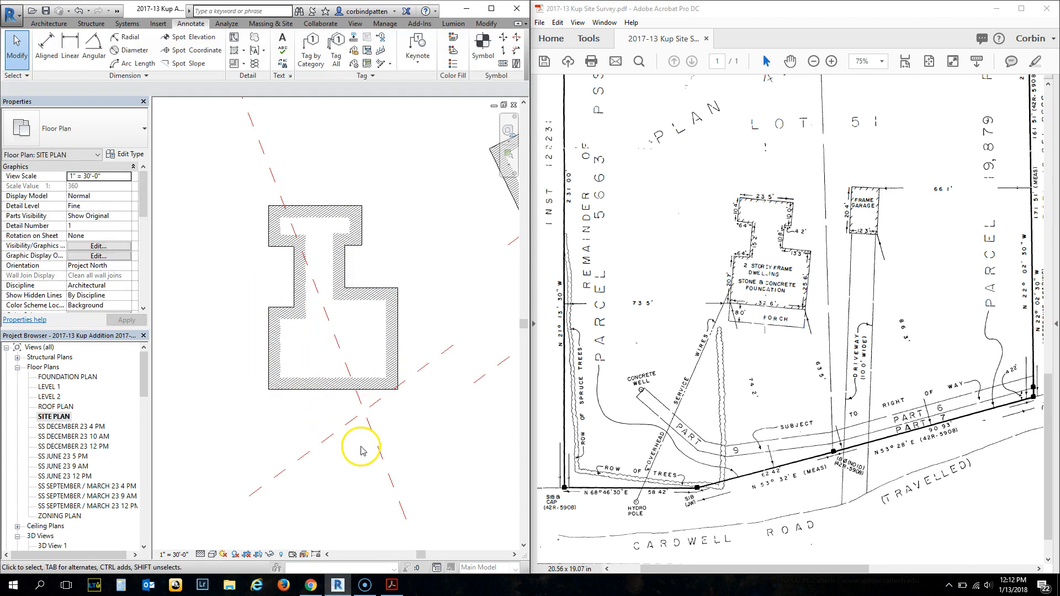
Step: Move the house region by its lower-left corner onto the crossing of the 73.5' and 74.2' offset lines
scroll(355, 431, down, 2)
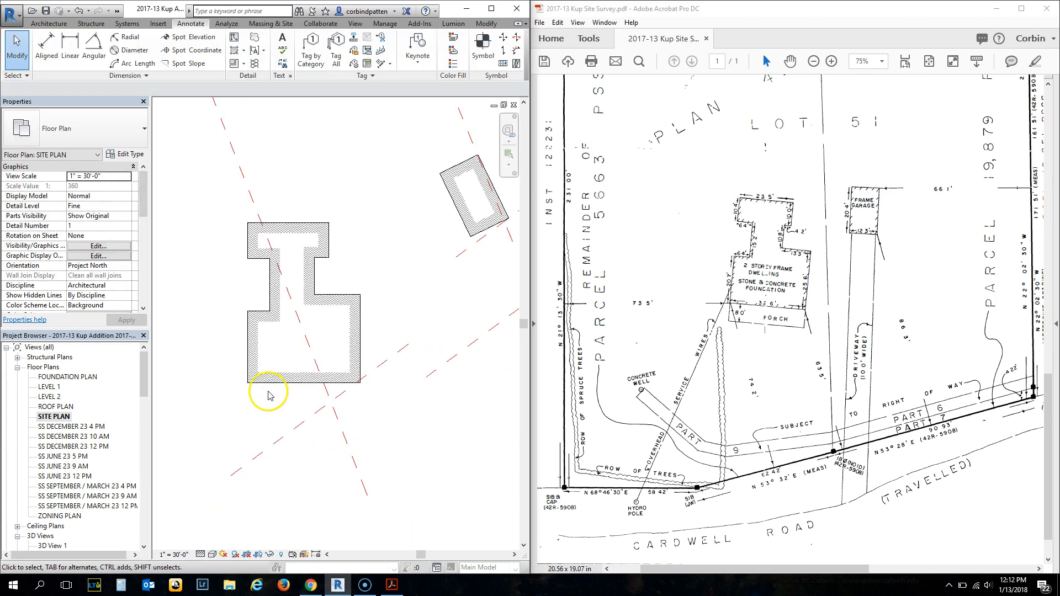
scroll(435, 294, down, 2)
scroll(429, 323, up, 2)
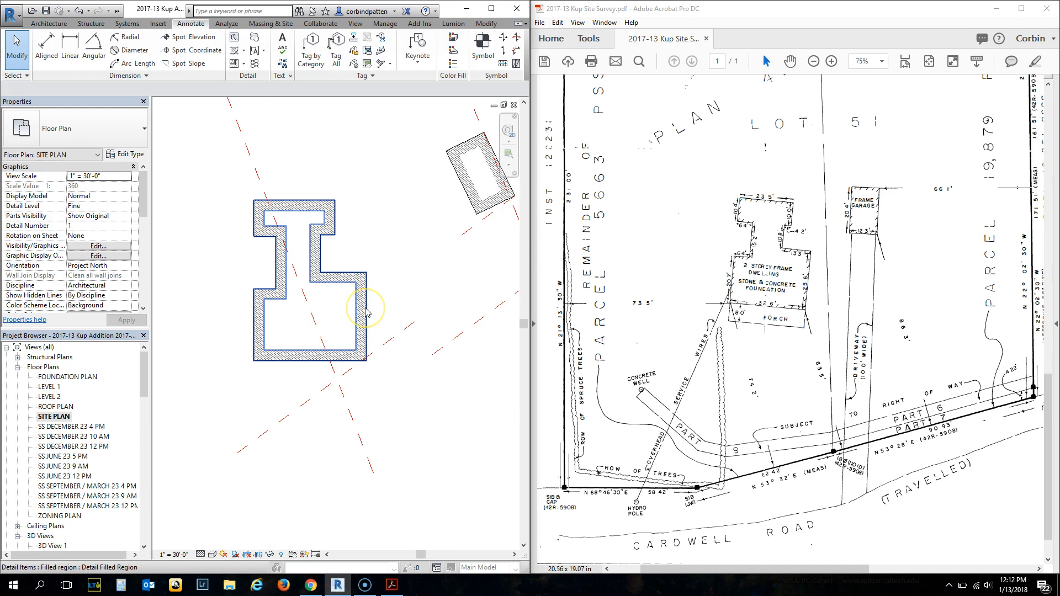
click(367, 312)
click(182, 59)
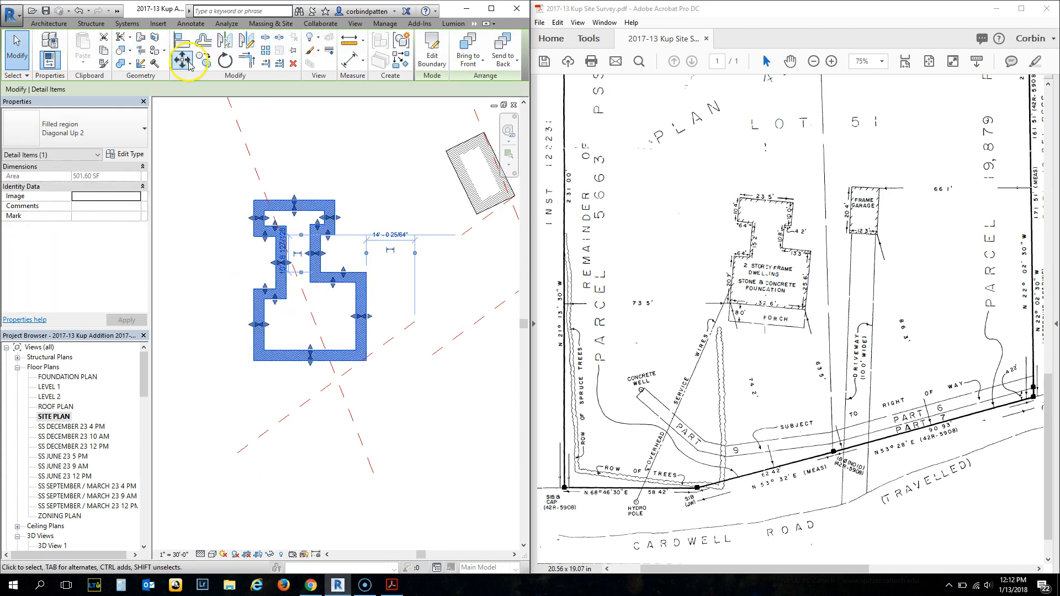
click(253, 362)
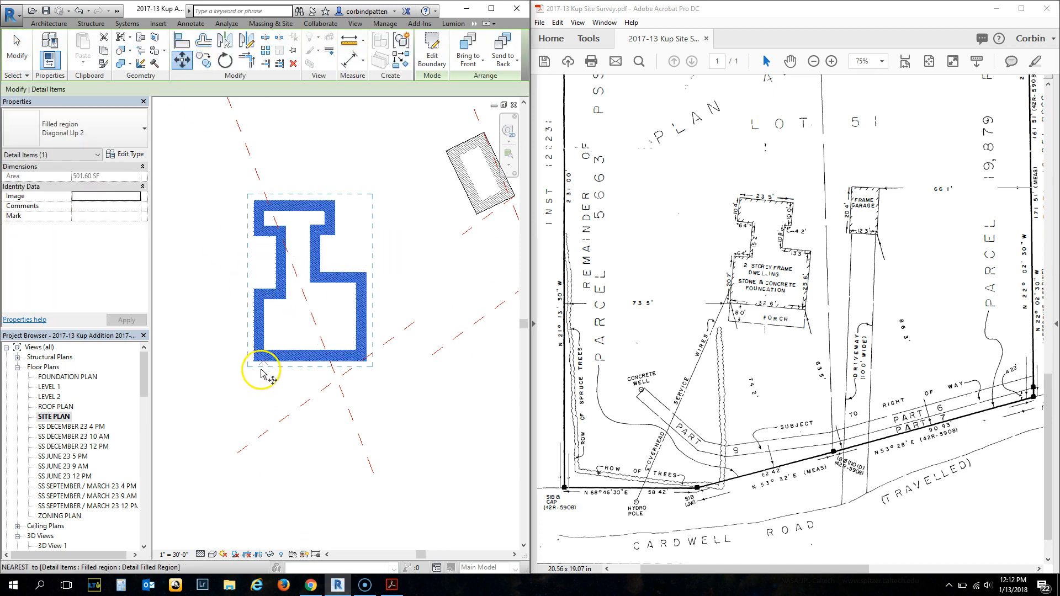
click(342, 378)
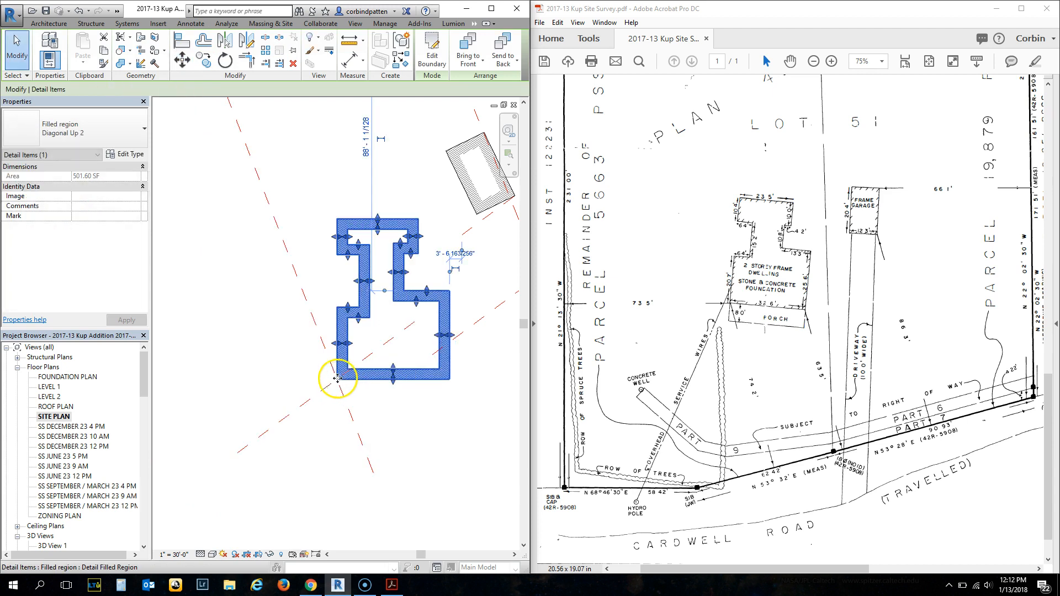
Step: Rotate the house region about its lower-left corner until its lower-right corner meets the 63.5' offset line
click(225, 59)
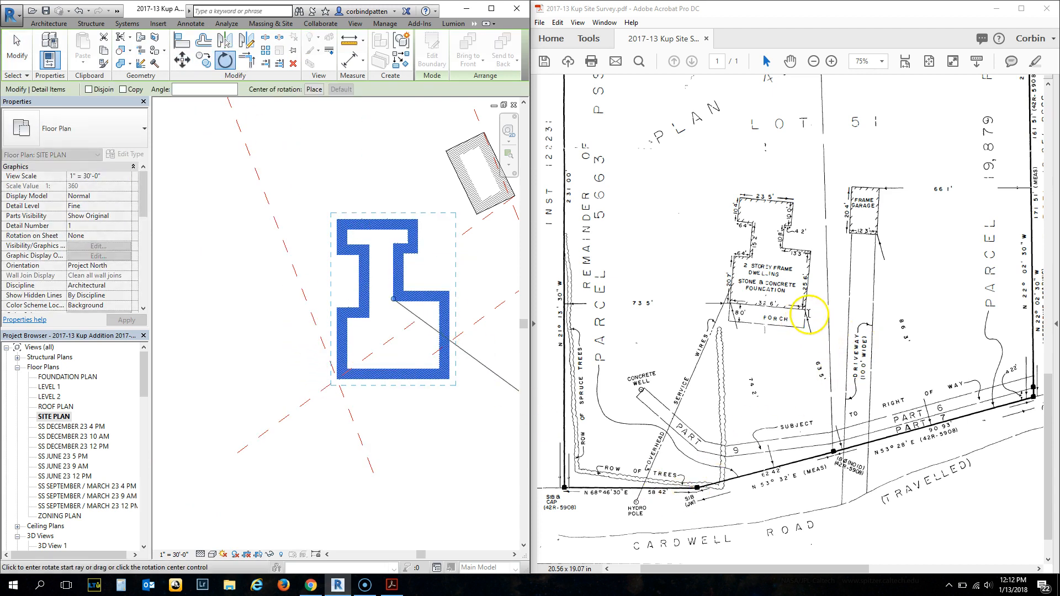
scroll(710, 367, up, 1)
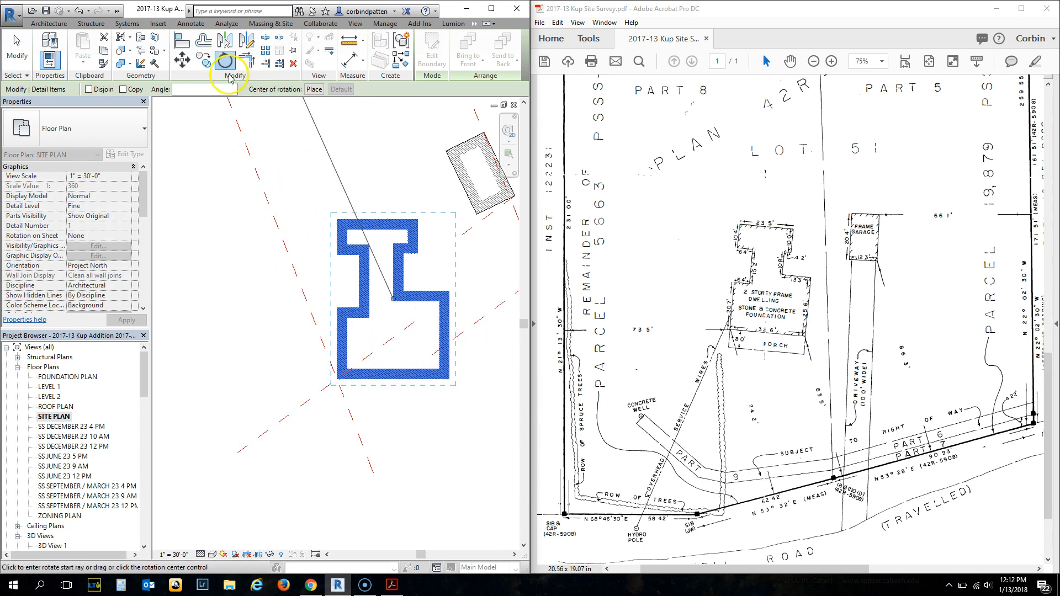
click(315, 89)
click(337, 379)
click(449, 381)
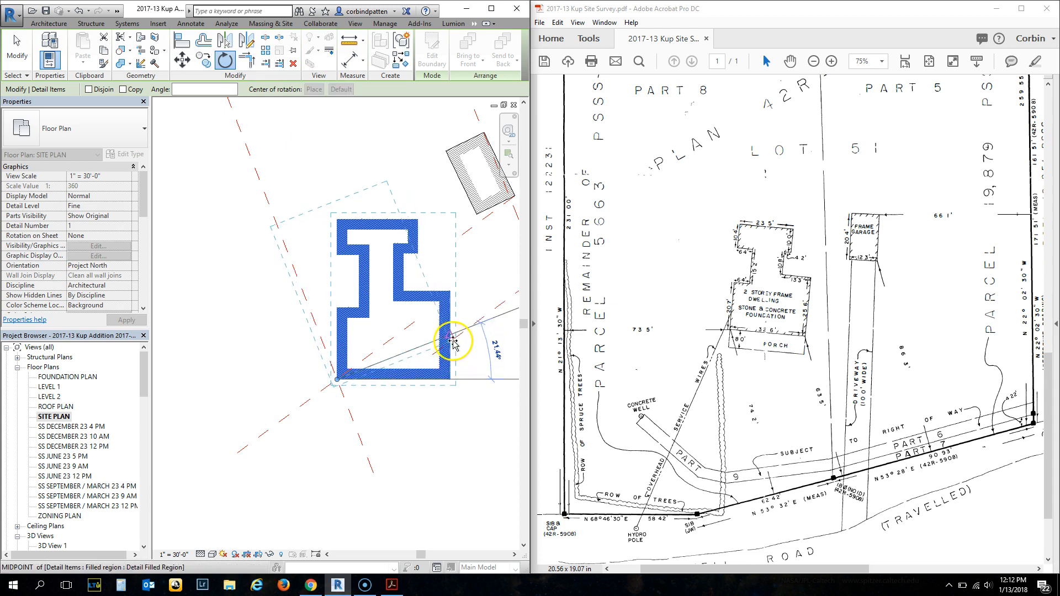
scroll(451, 348, up, 3)
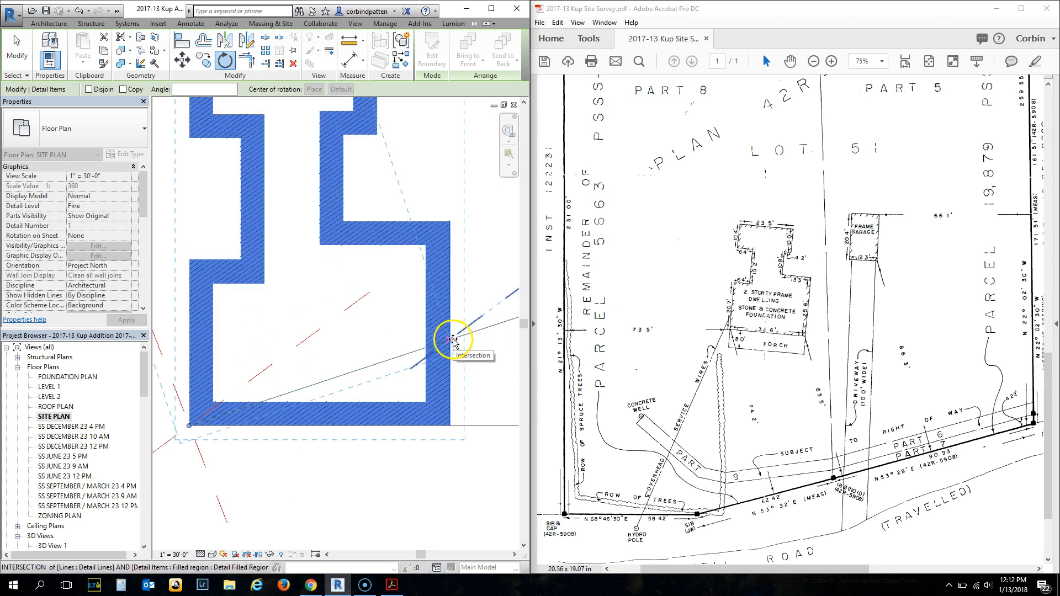
click(454, 352)
key(Escape)
scroll(414, 356, down, 5)
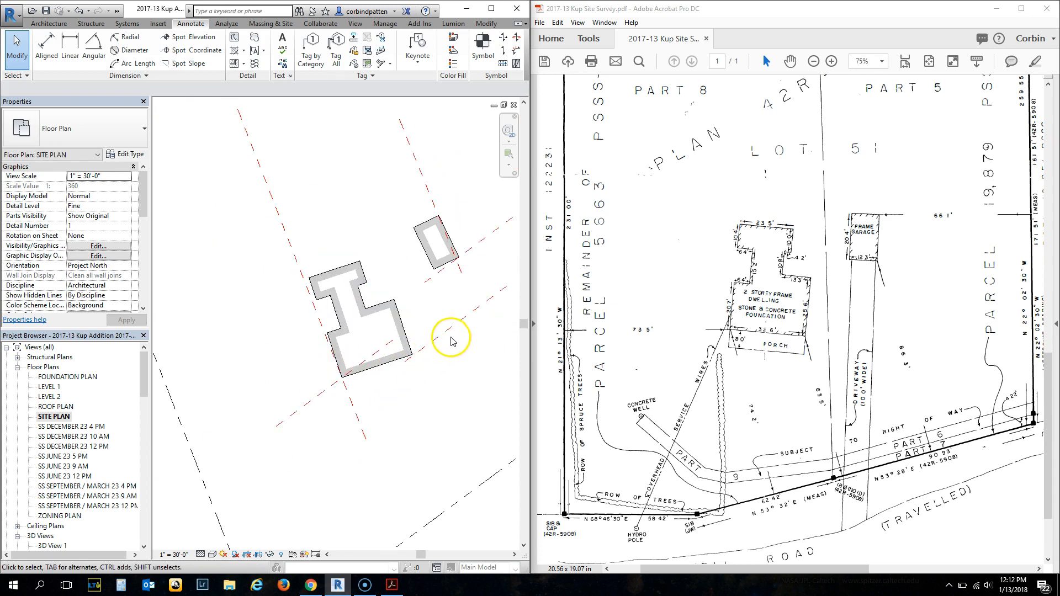
scroll(461, 245, up, 2)
click(695, 275)
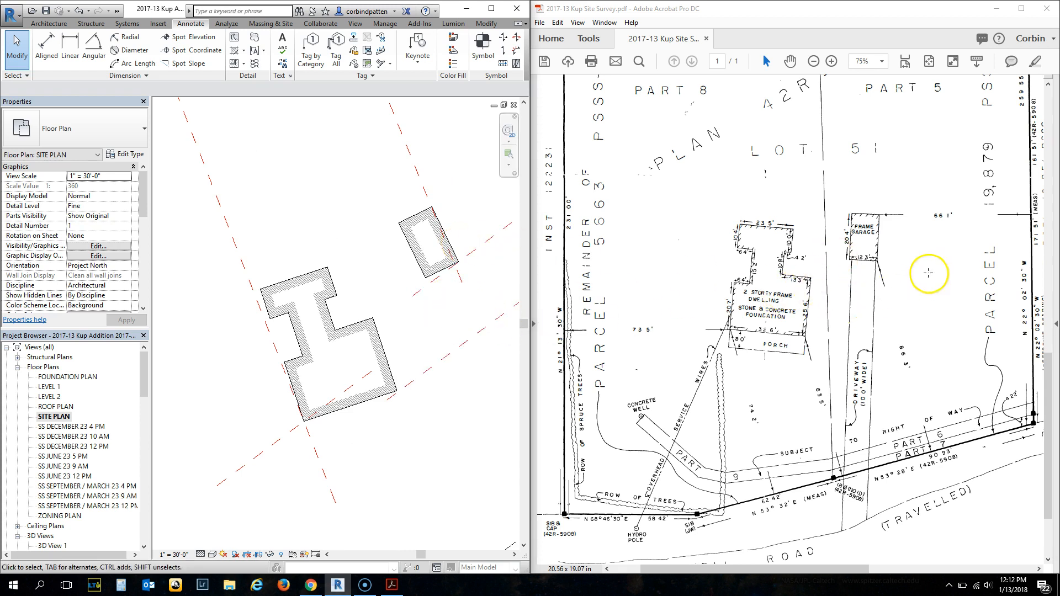
scroll(309, 340, down, 4)
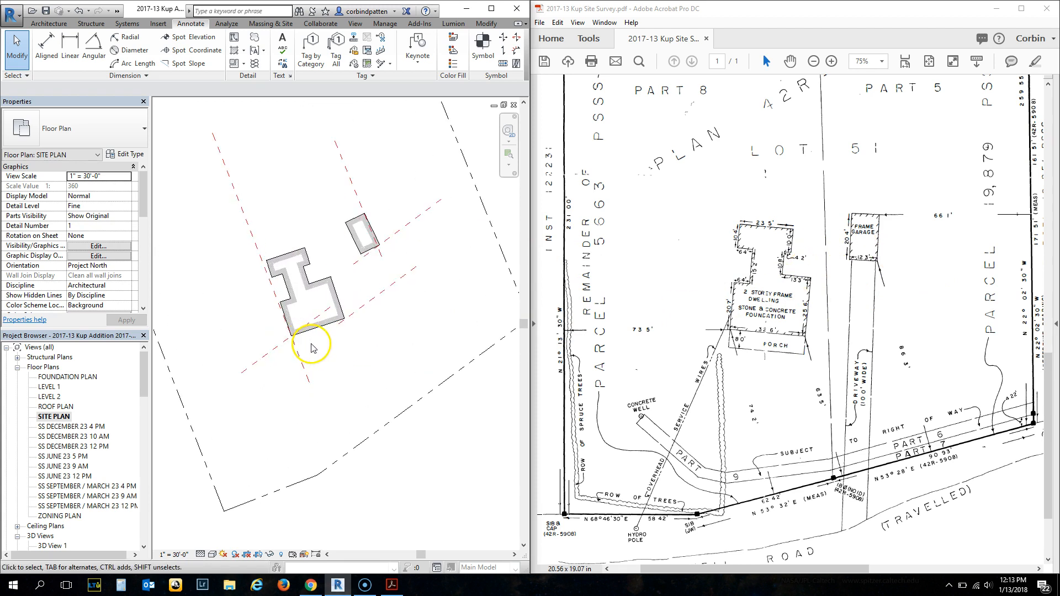
scroll(265, 304, up, 5)
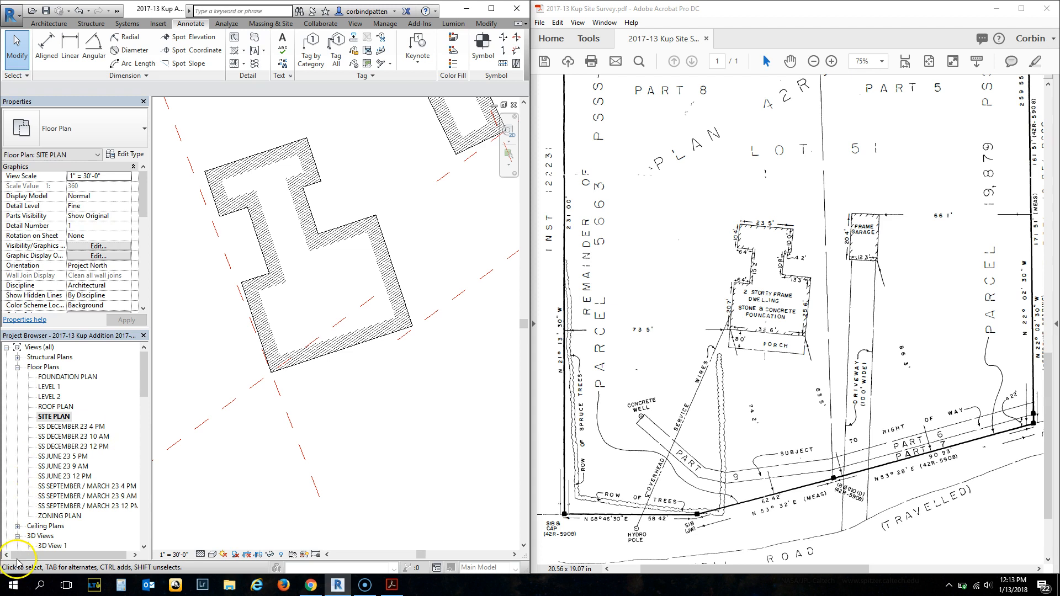
scroll(330, 407, down, 5)
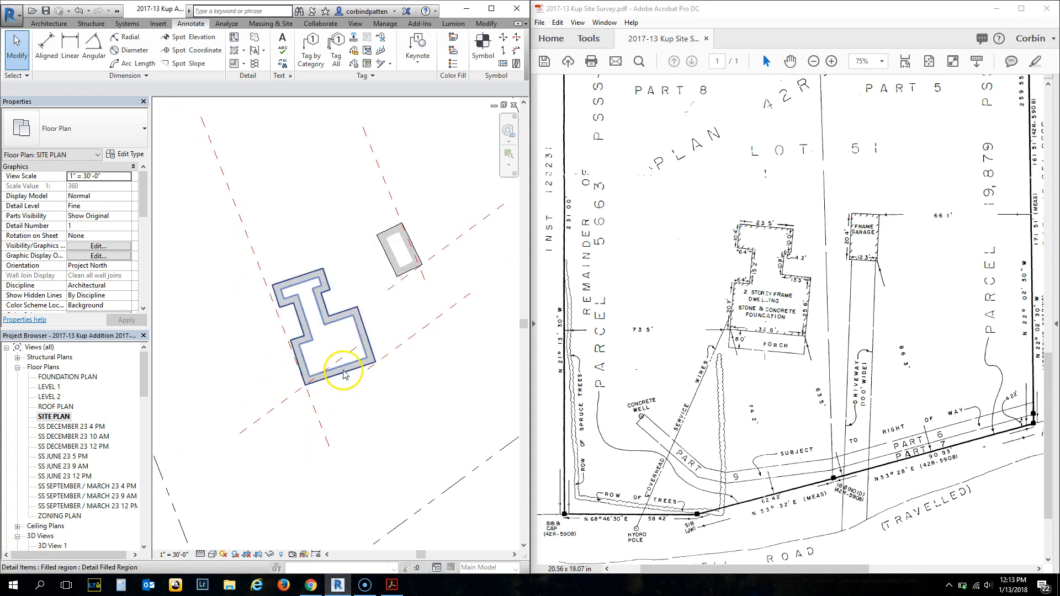
Step: Add an aligned dimension from the left lot line to the house's lower-left corner
scroll(305, 407, up, 3)
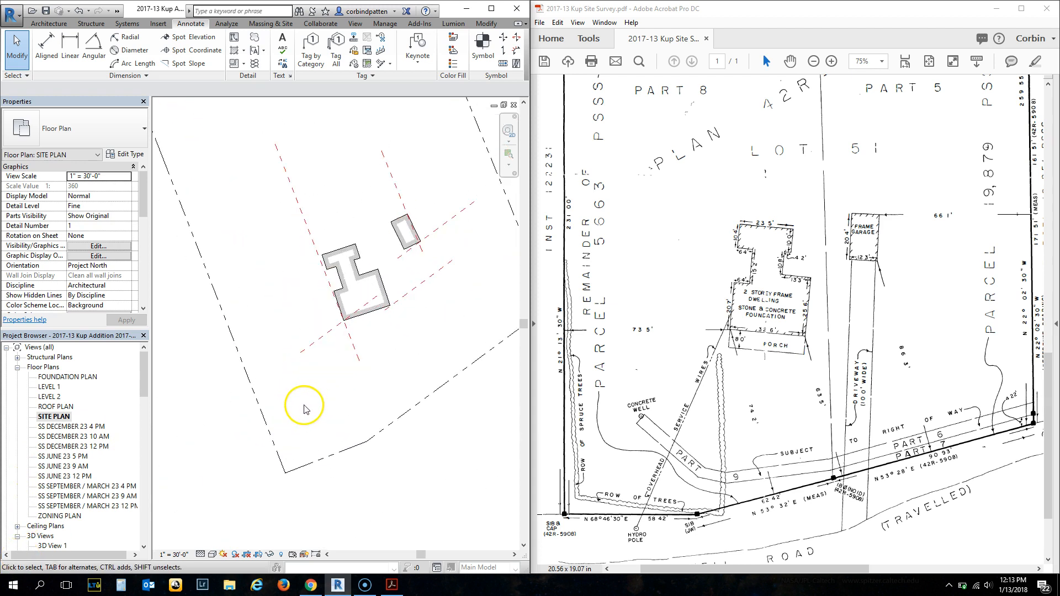
click(48, 52)
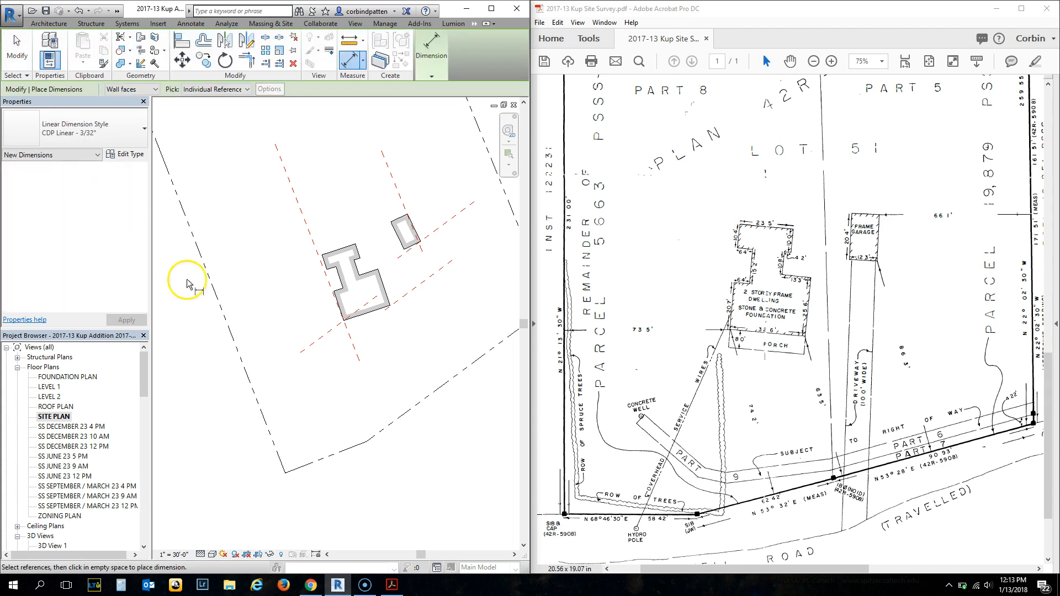
scroll(238, 364, up, 3)
click(249, 360)
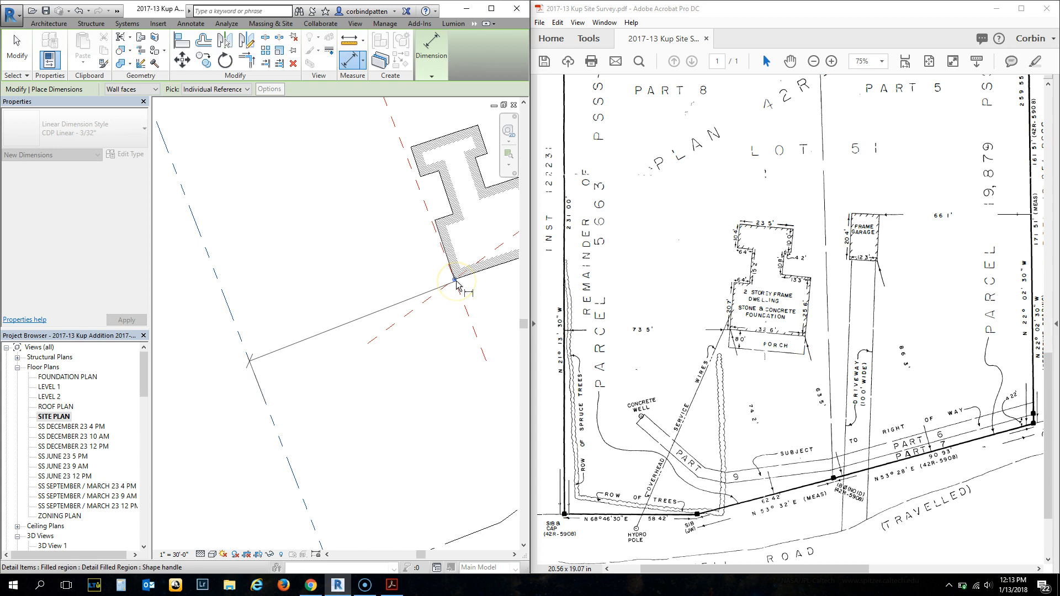
click(455, 281)
scroll(287, 298, down, 2)
click(286, 321)
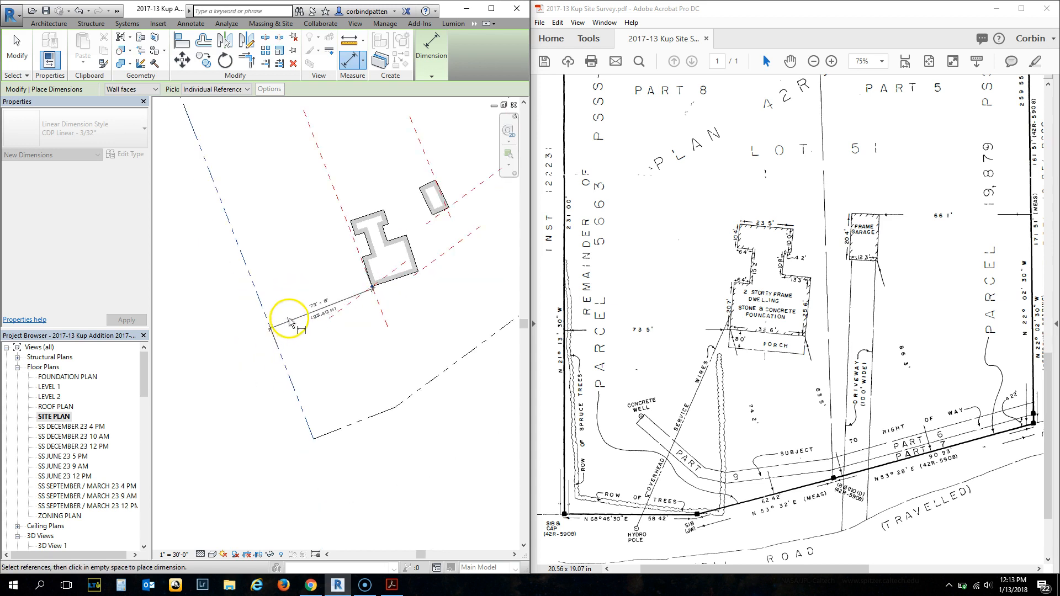
Step: Add an aligned dimension from the road-side lot line to the house's lower-left corner
scroll(379, 289, up, 4)
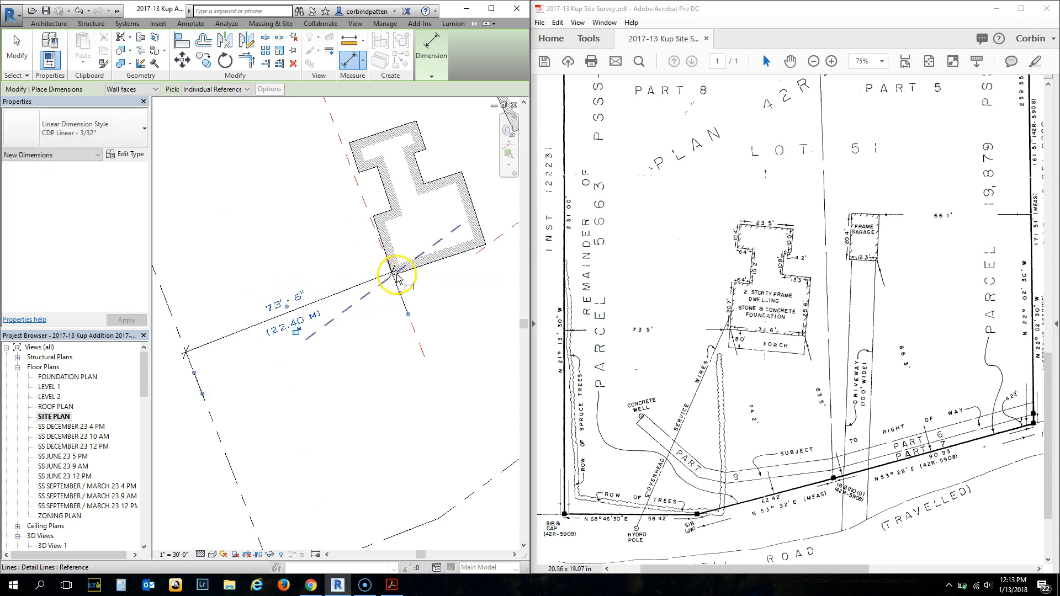
click(487, 480)
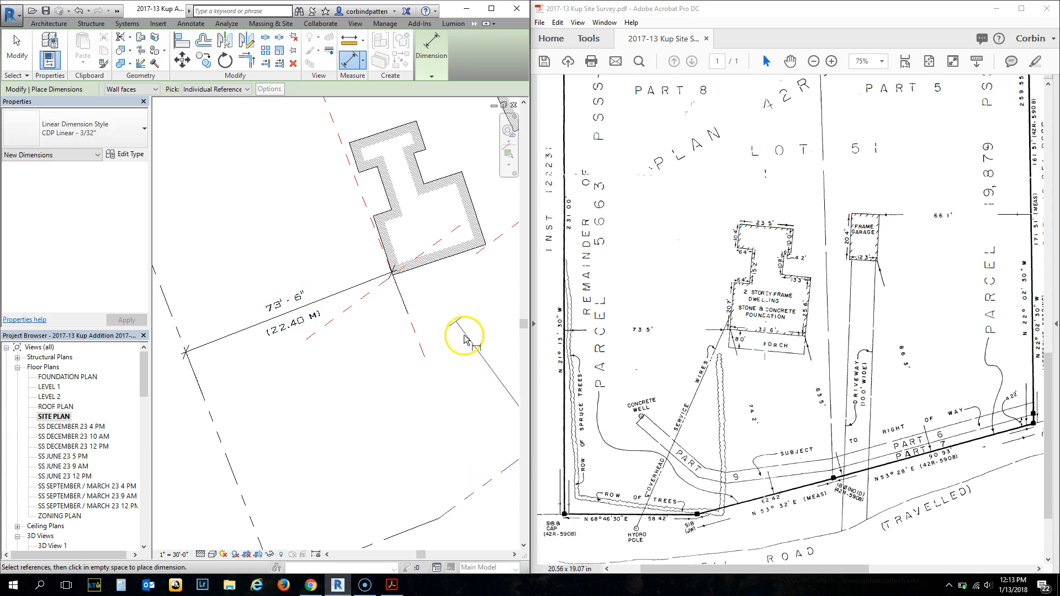
click(394, 275)
scroll(317, 287, down, 3)
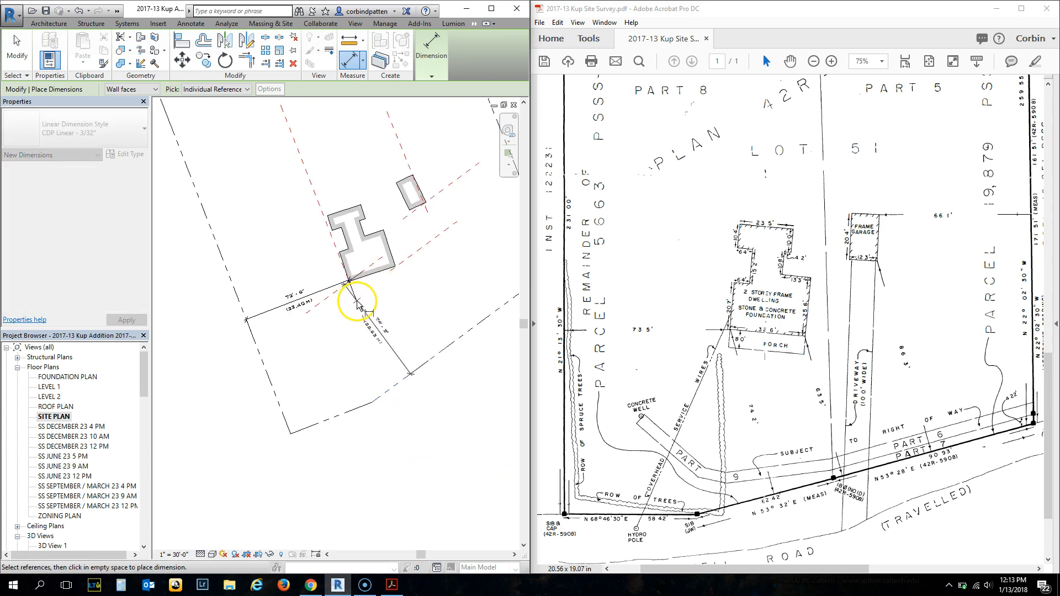
scroll(356, 295, up, 4)
scroll(355, 287, up, 3)
click(355, 280)
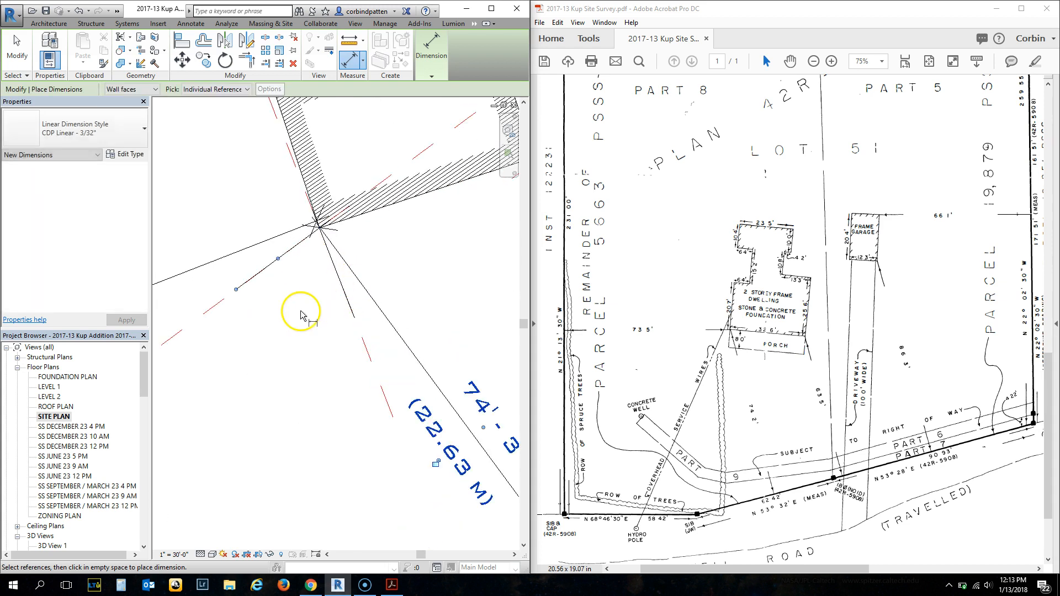
Step: Add an aligned dimension from the road-side lot line to the house's lower-right corner and end dimensioning
scroll(216, 306, down, 3)
scroll(317, 406, down, 2)
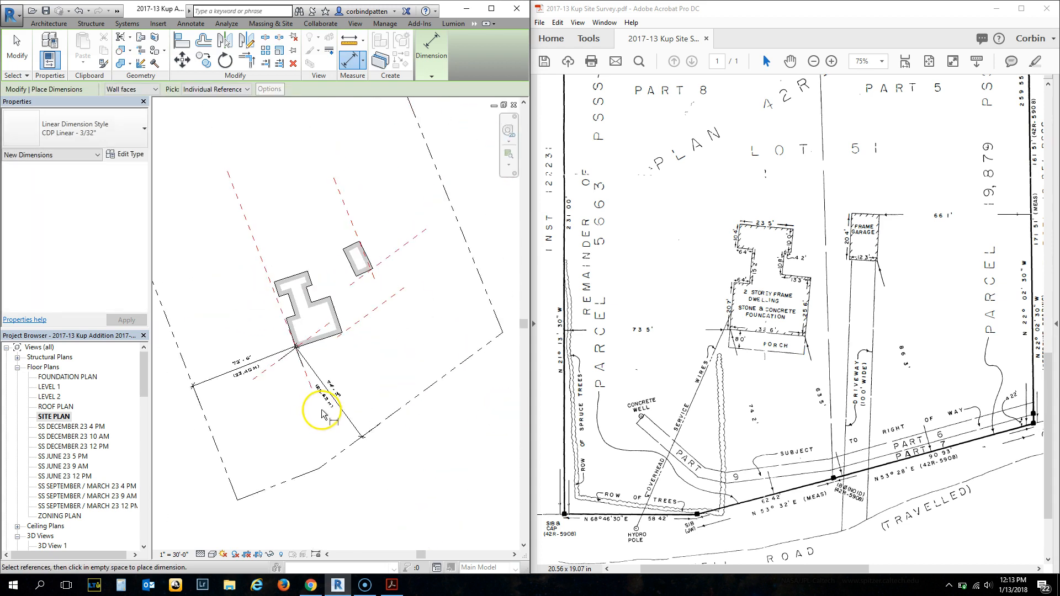
click(424, 396)
scroll(343, 332, up, 4)
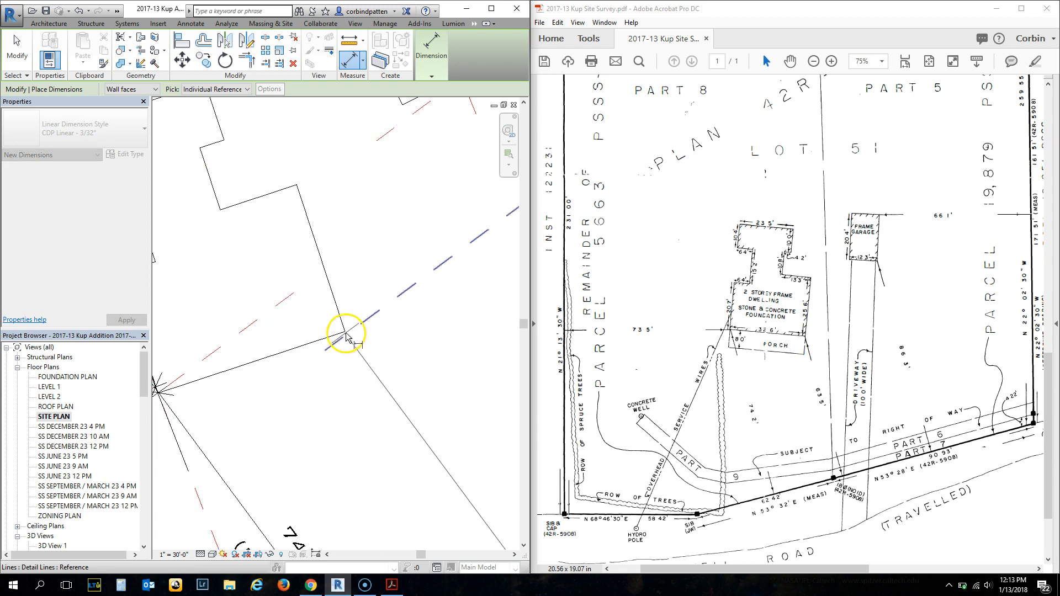
scroll(345, 331, up, 4)
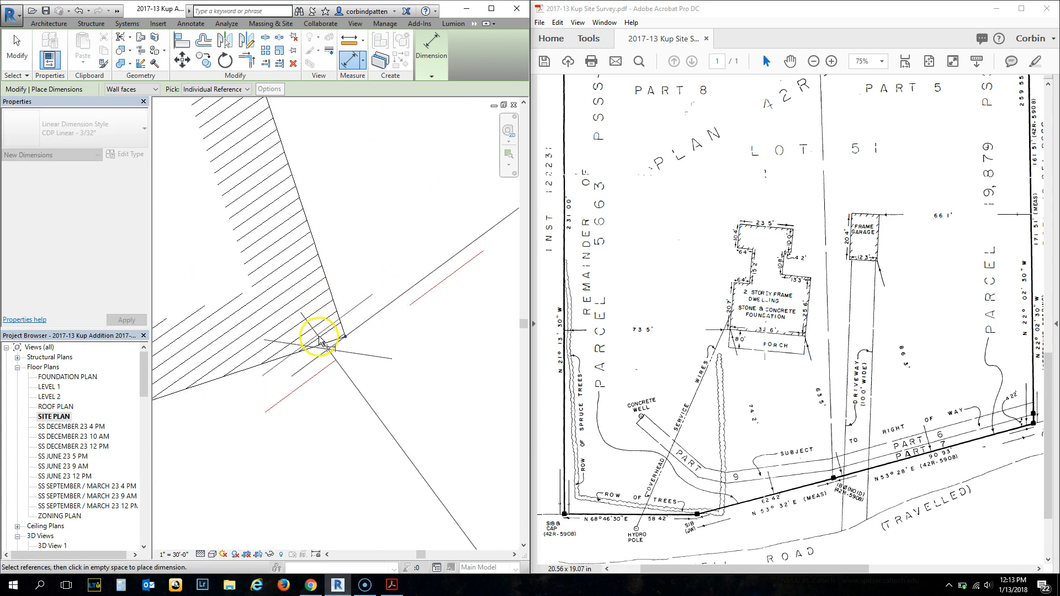
scroll(287, 292, down, 3)
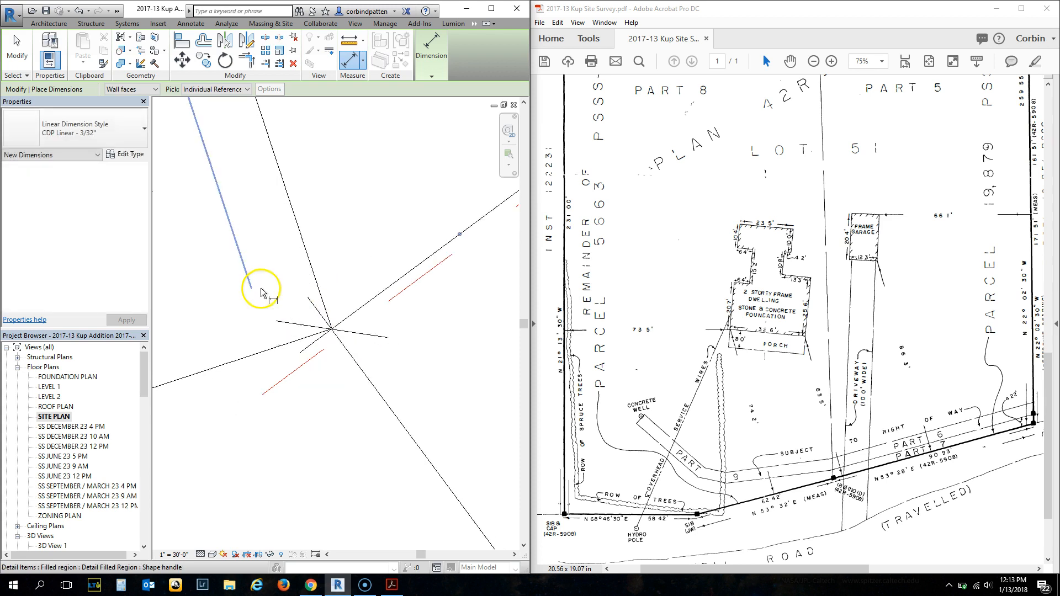
key(Escape)
scroll(331, 355, down, 4)
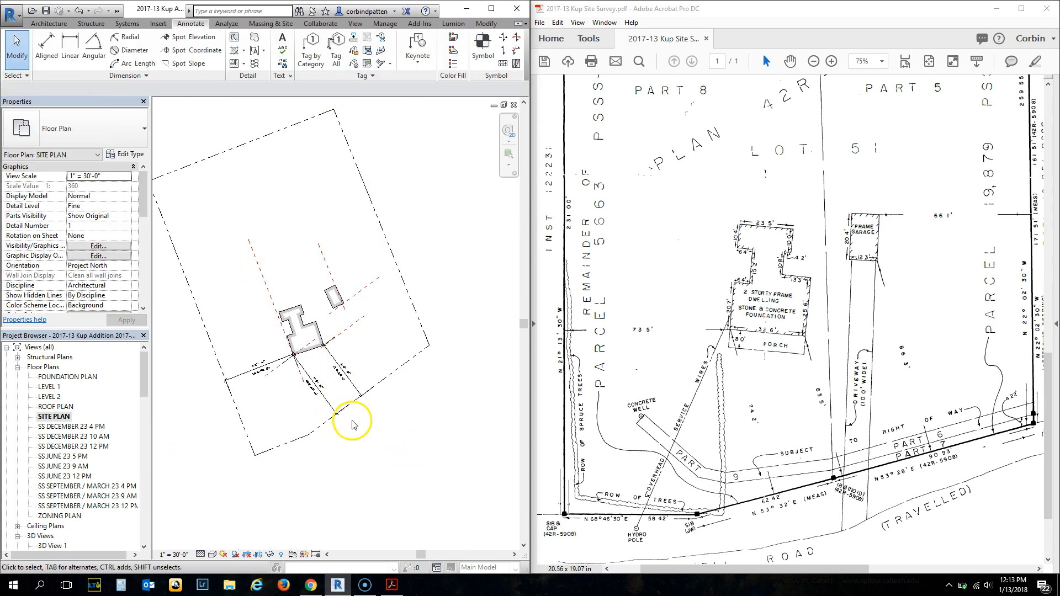